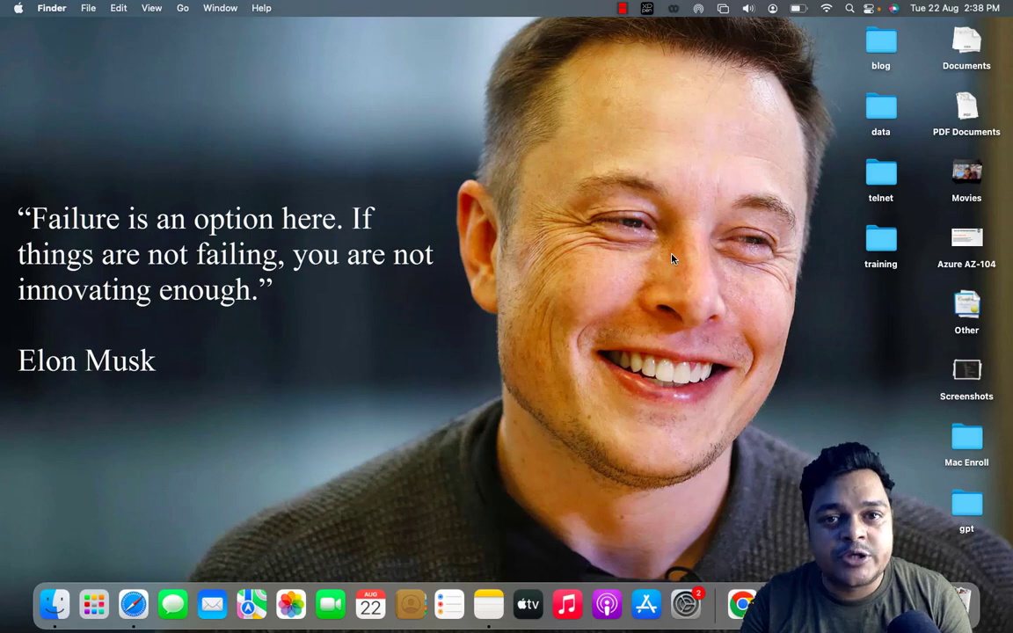
# Step: Switch to the Azure portal and open the connection options of the newly deployed DomainServer virtual machine
pyautogui.hotkey('ctrl', 'Right')
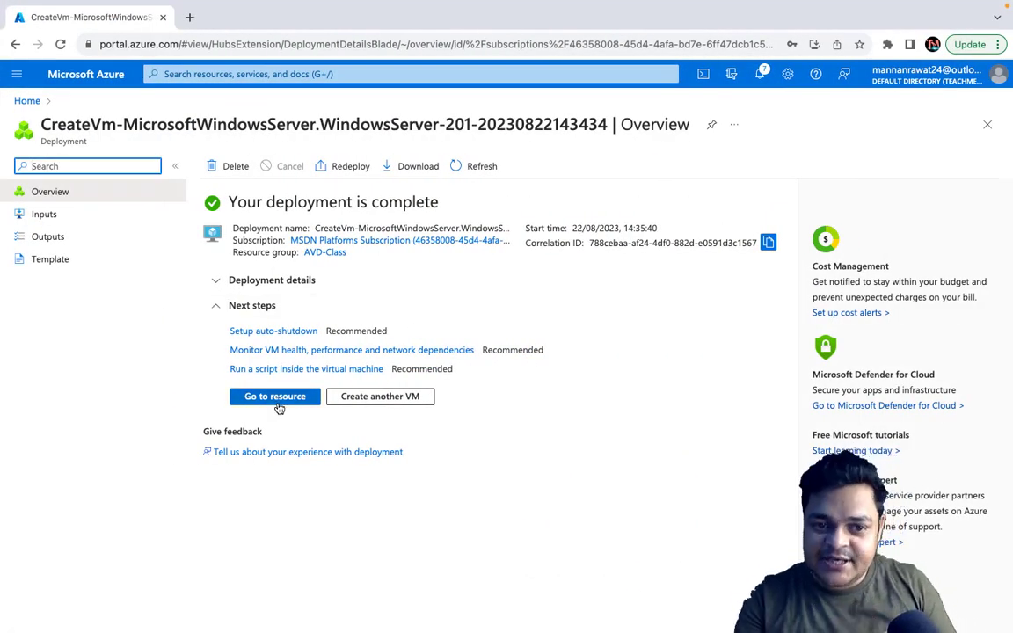
pyautogui.click(278, 404)
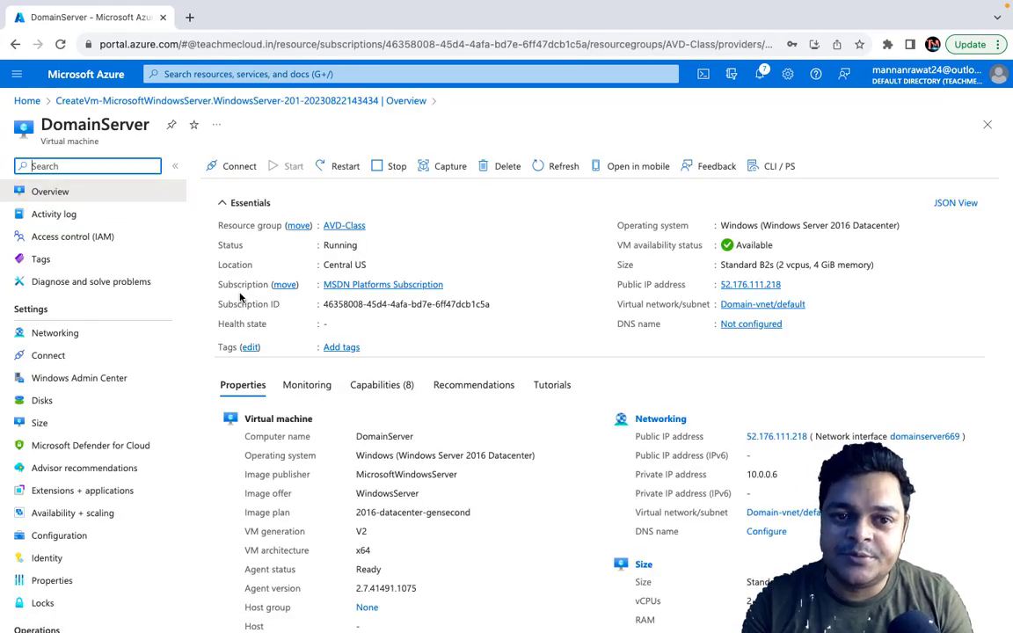
pyautogui.click(211, 166)
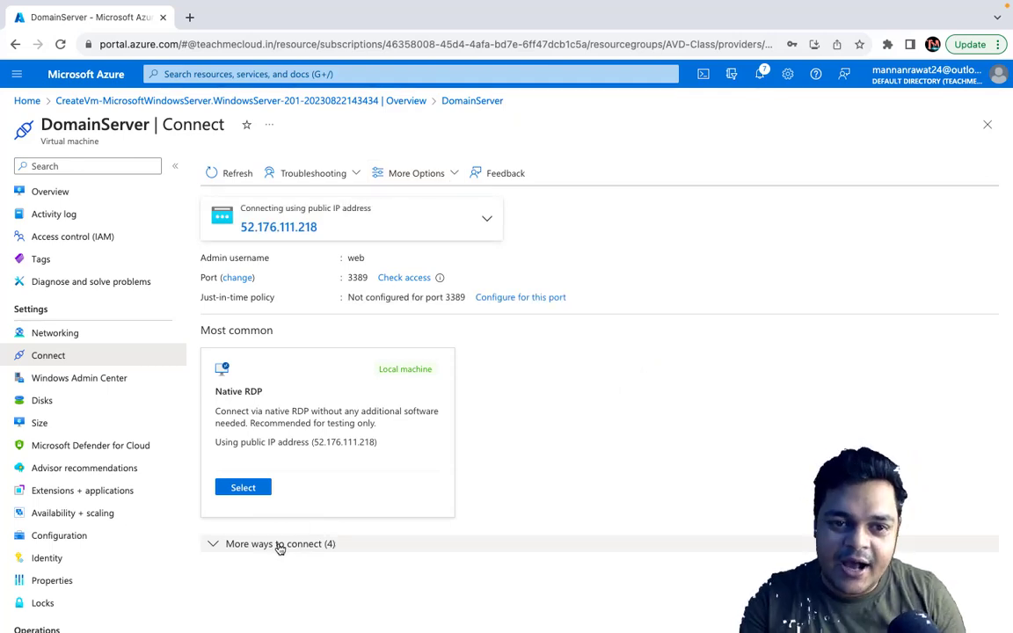
pyautogui.click(58, 193)
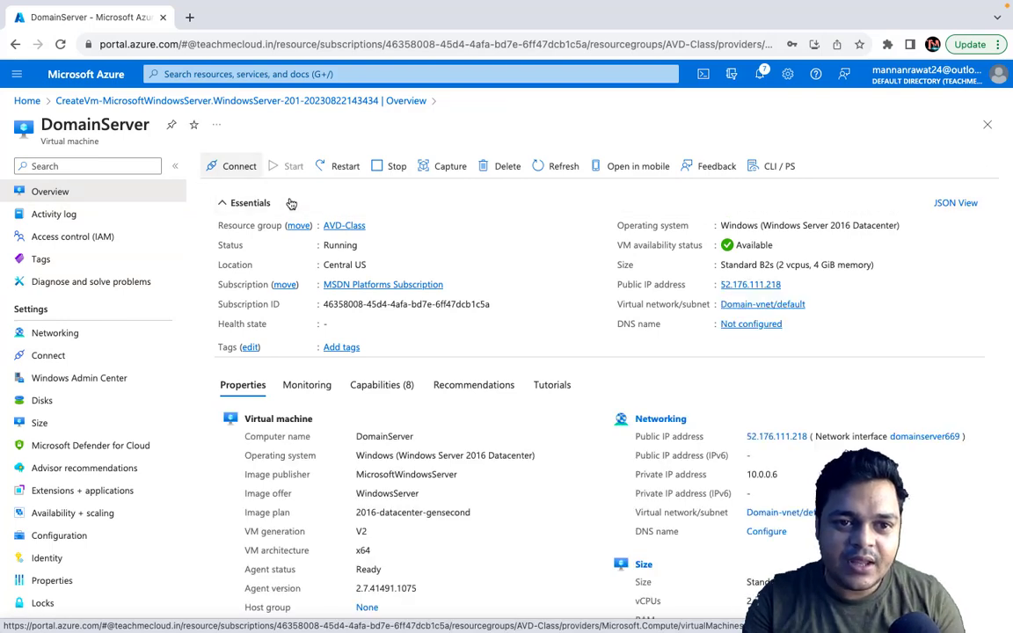
pyautogui.click(239, 166)
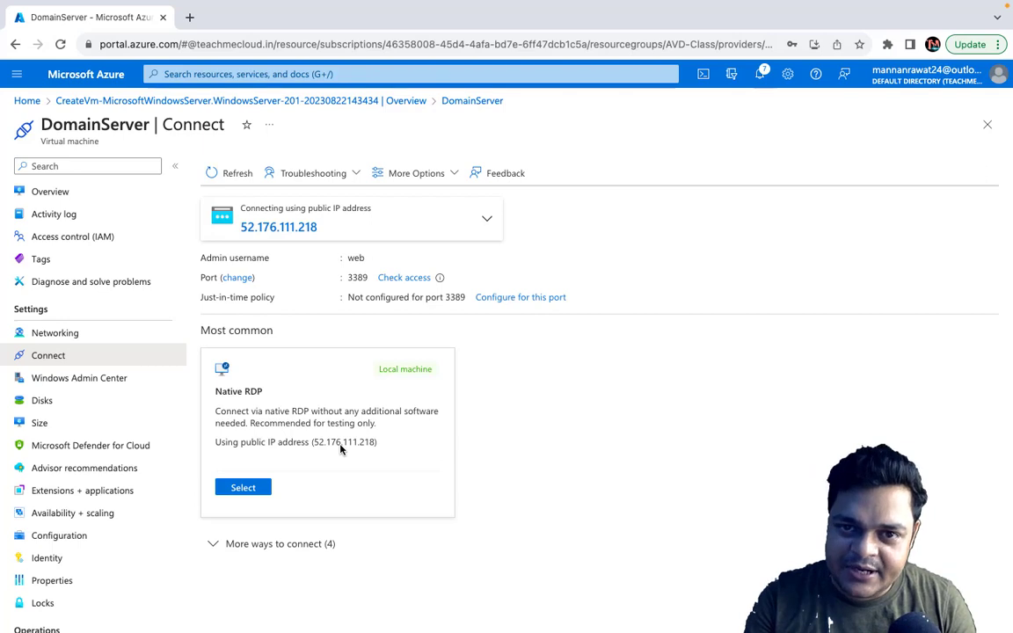
# Step: Review the additional connection methods, and download and open the RDP file for DomainServer using Native RDP
pyautogui.click(216, 547)
pyautogui.scroll(-3, 283, 510)
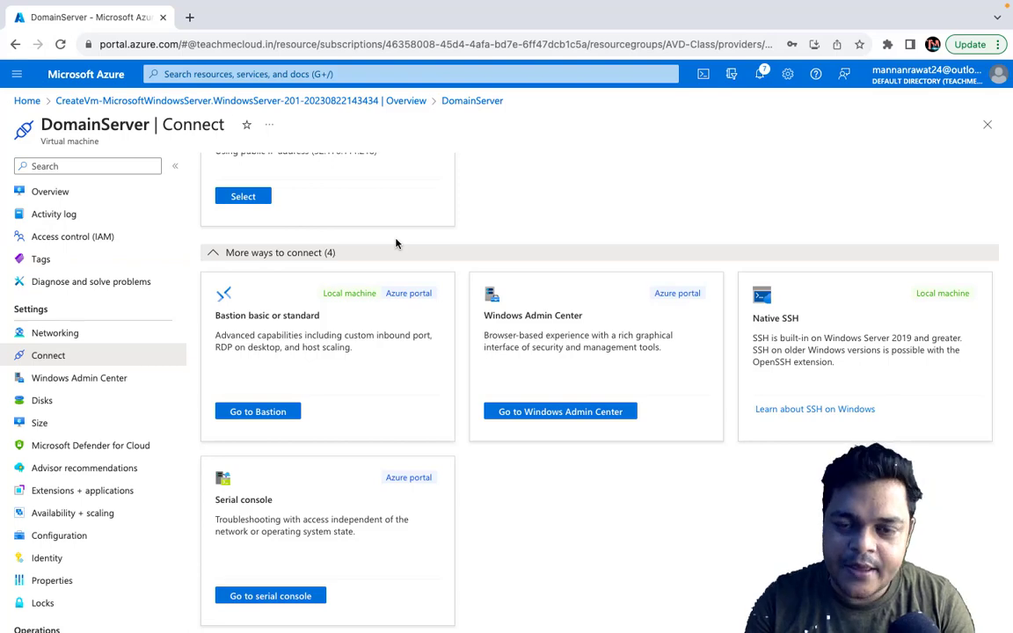
pyautogui.scroll(3, 395, 244)
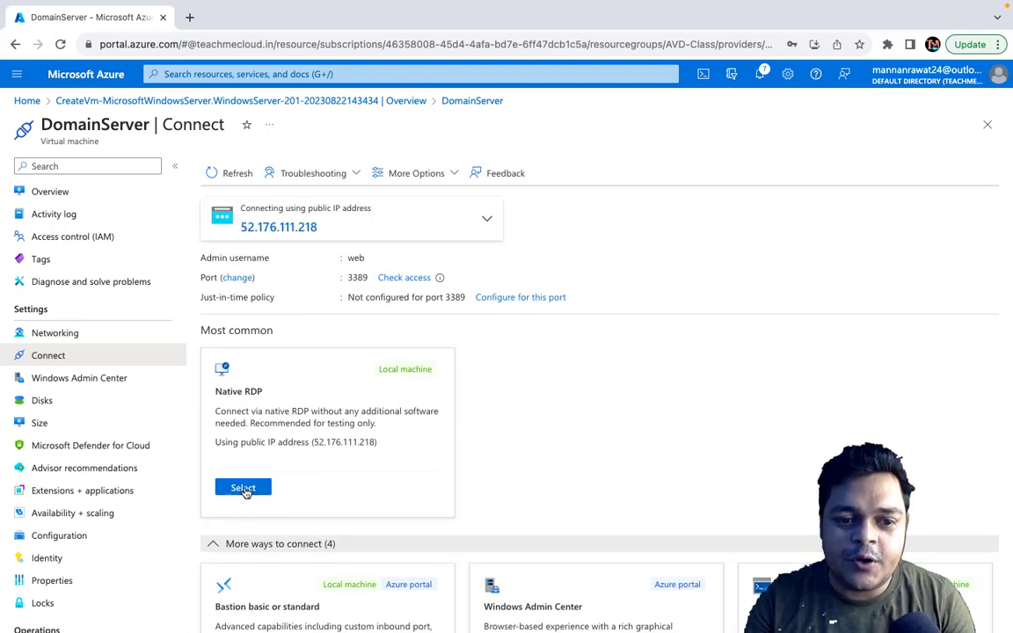
pyautogui.click(244, 488)
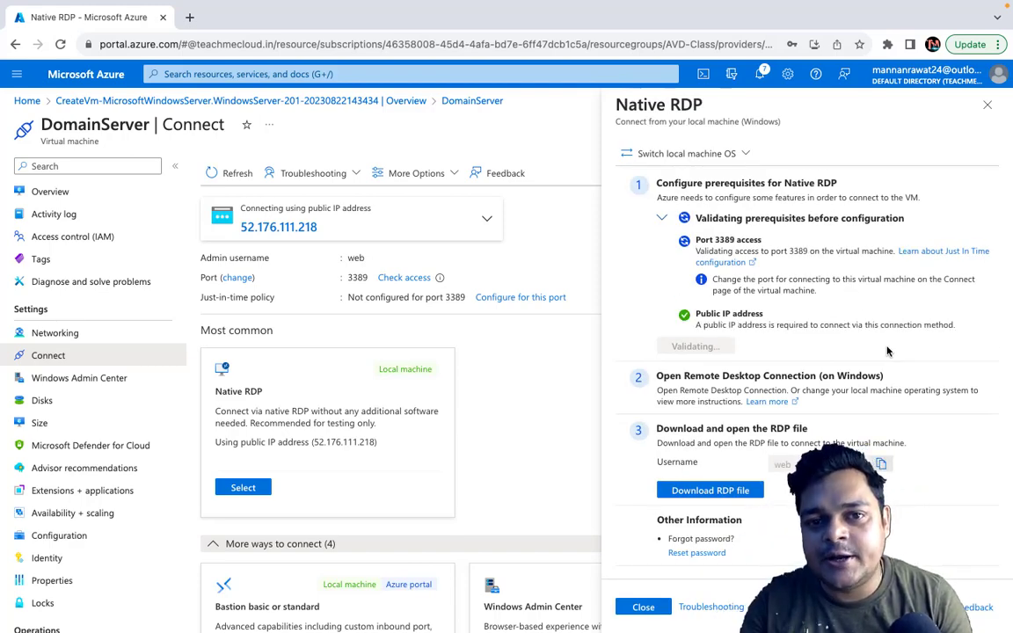
pyautogui.click(707, 495)
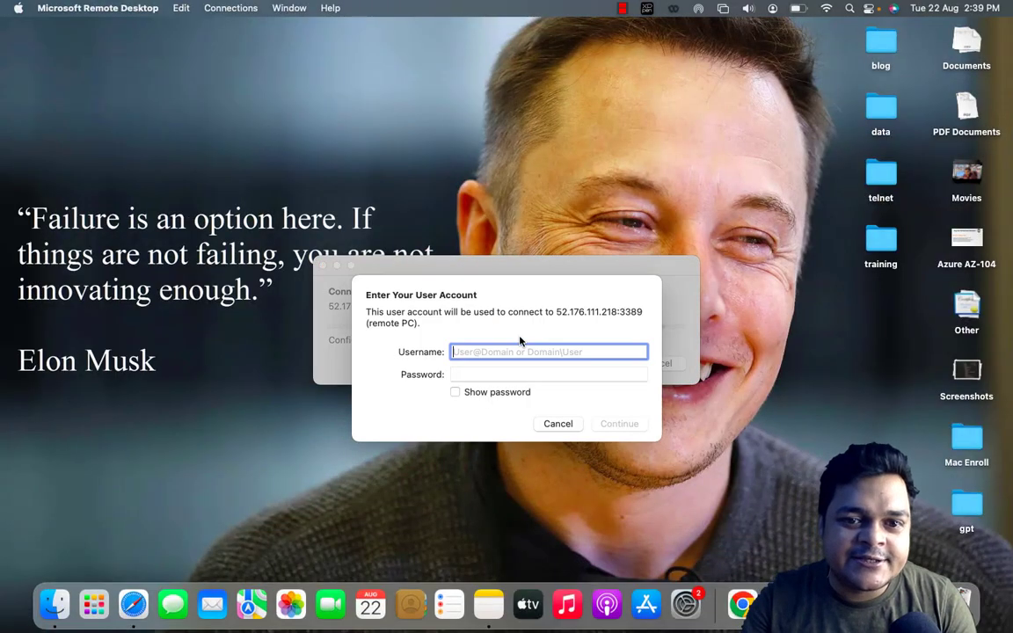
# Step: Sign in to the remote PC with username web and the account password, accepting the unverified certificate
pyautogui.write('web')
pyautogui.press('Tab')
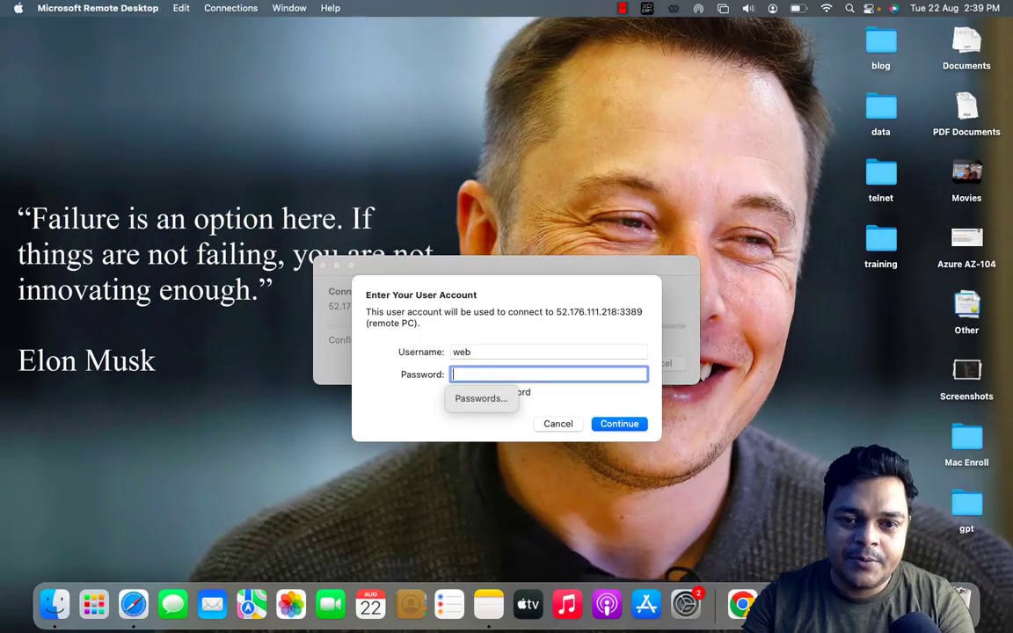
pyautogui.write('••••••')
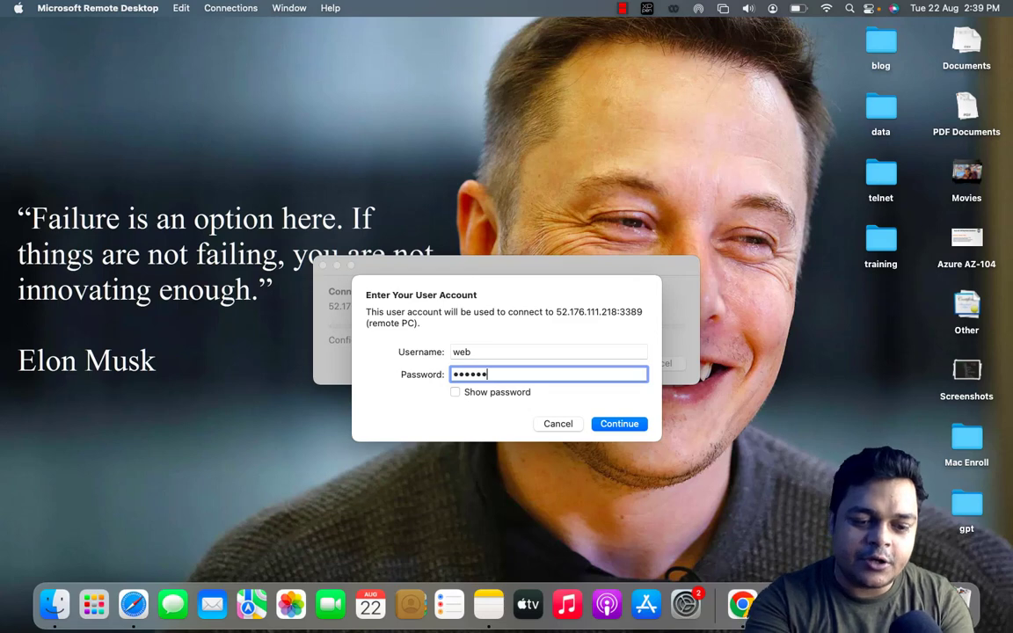
pyautogui.write('•••••••')
pyautogui.press('Return')
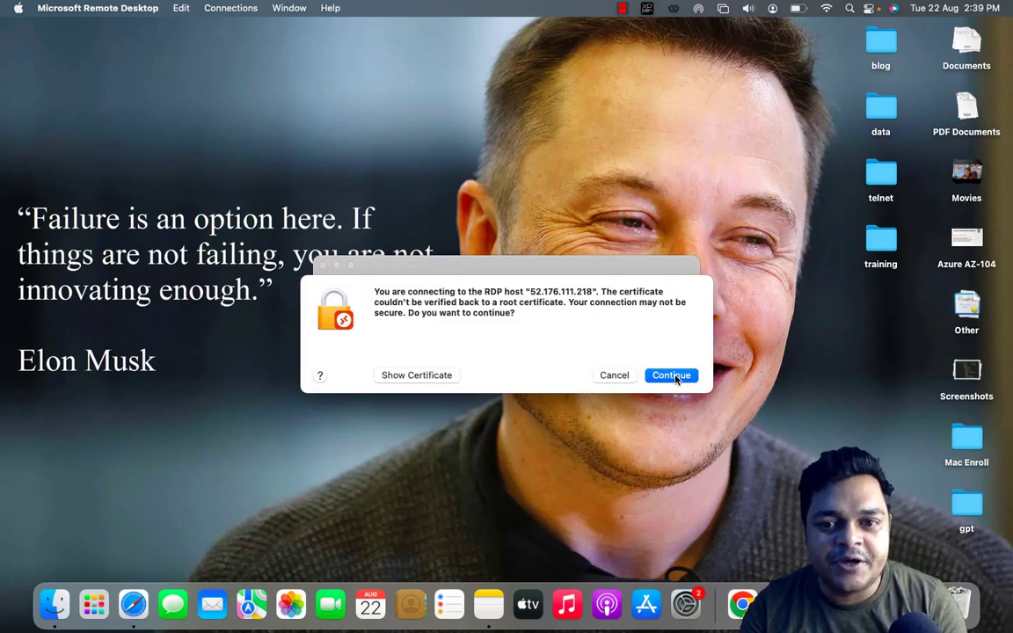
pyautogui.click(672, 375)
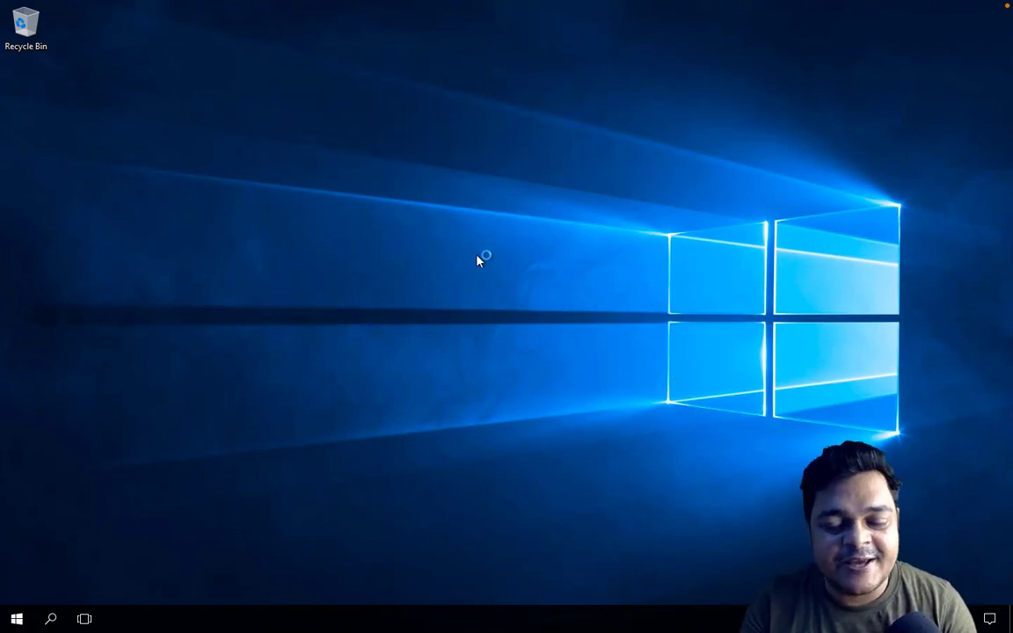
# Step: Refresh the remote server's desktop and decline making the server discoverable by other devices on the network
pyautogui.rightClick(539, 296)
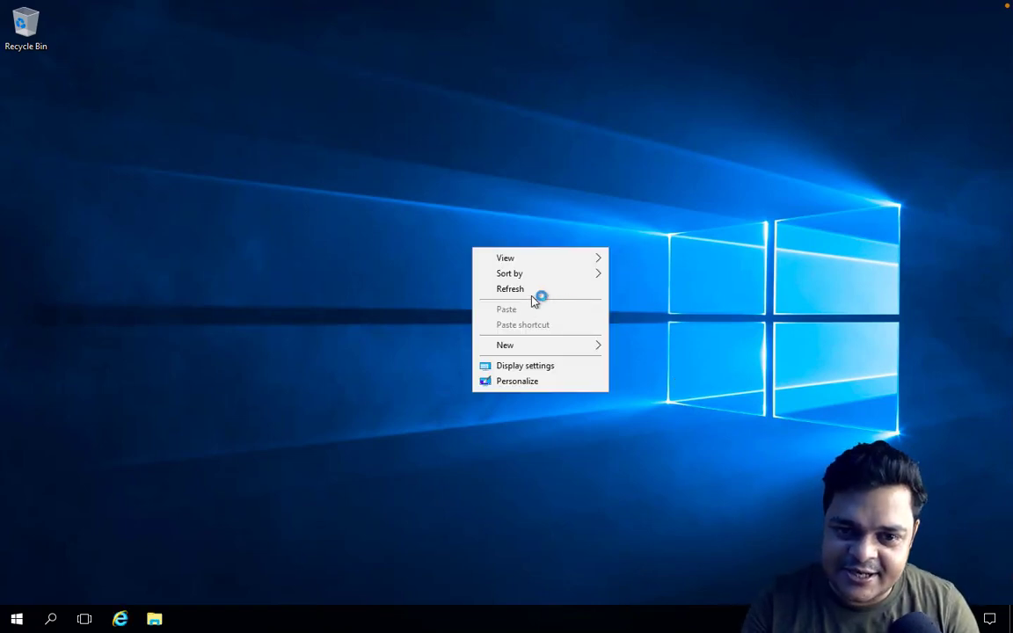
pyautogui.click(527, 290)
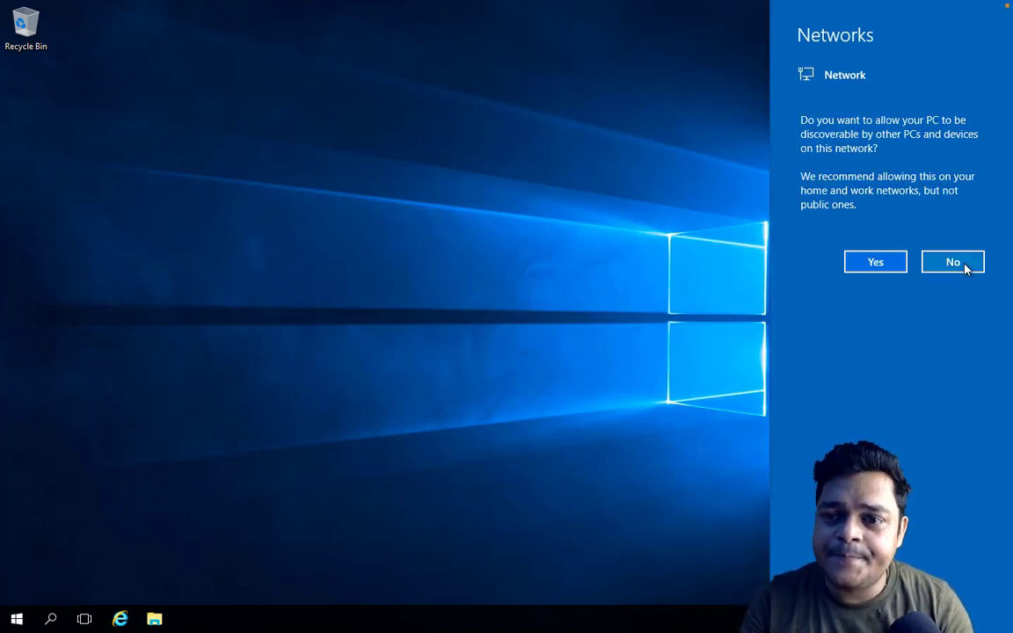
pyautogui.click(953, 262)
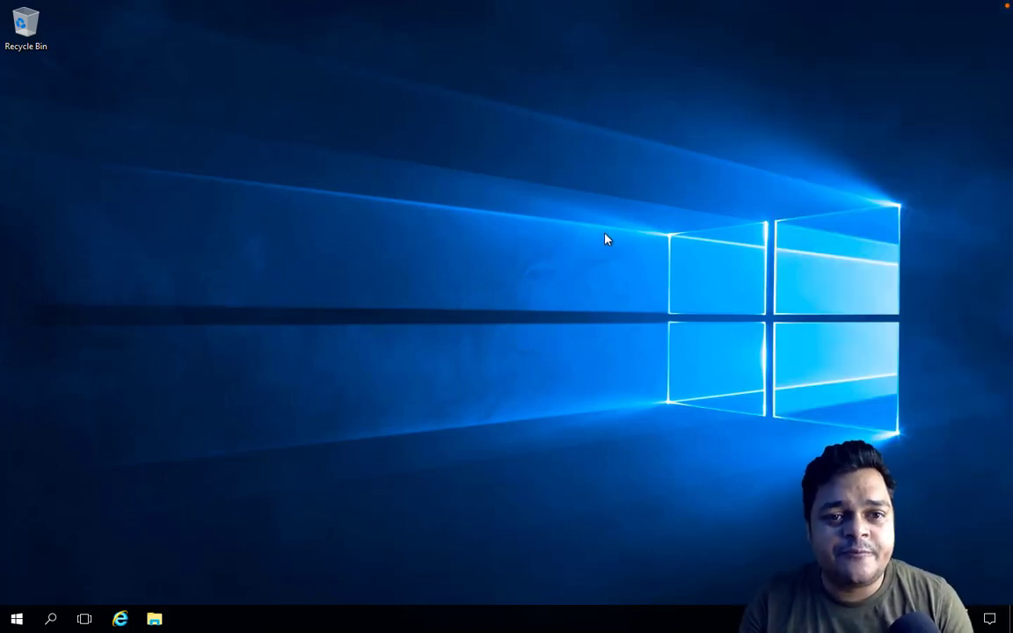
pyautogui.rightClick(605, 238)
pyautogui.click(647, 277)
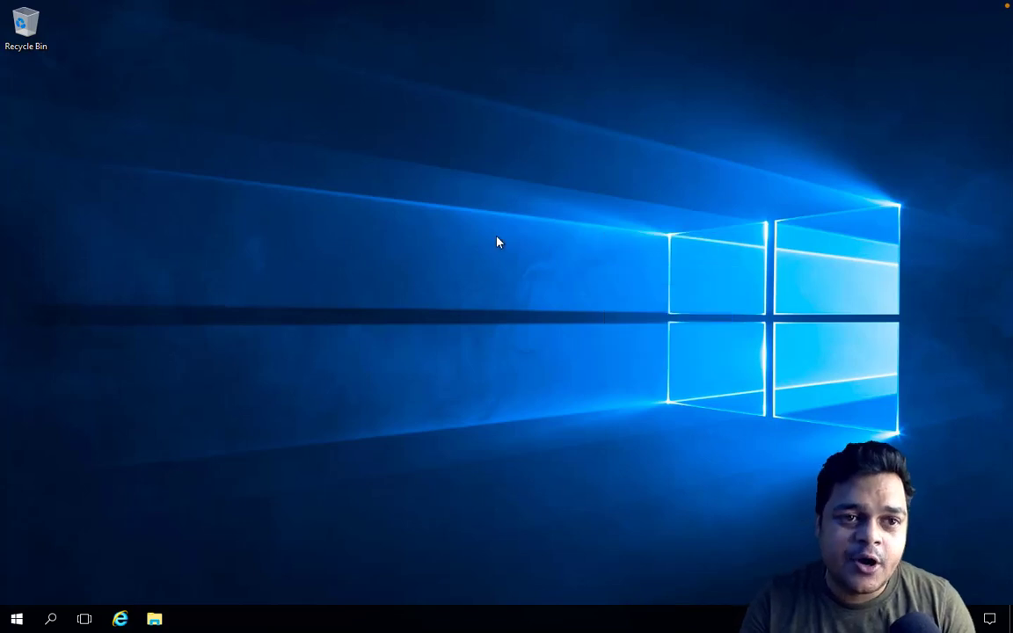
pyautogui.rightClick(442, 238)
pyautogui.click(490, 279)
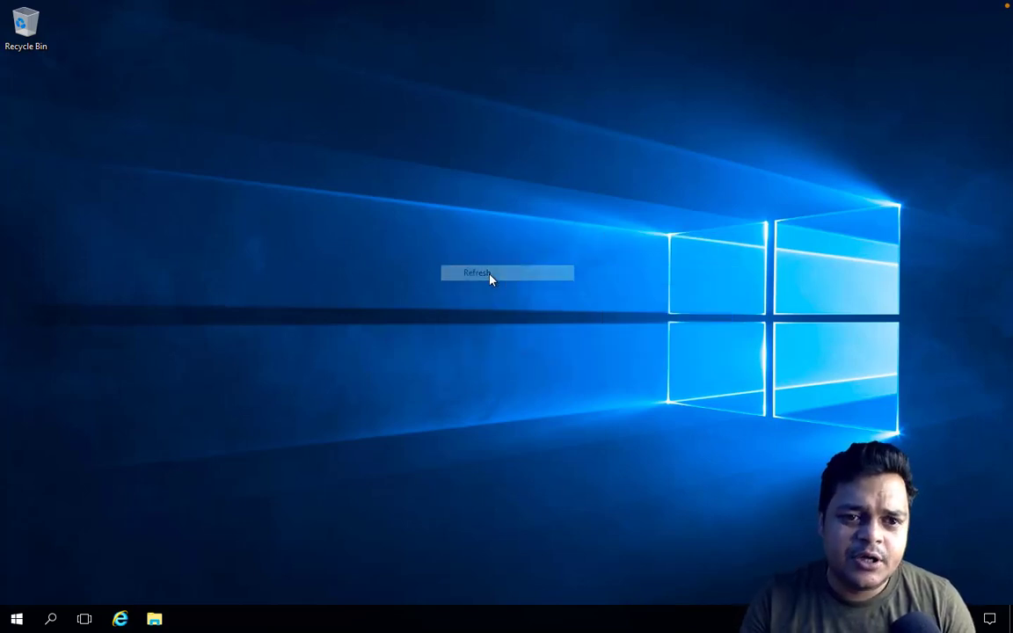
pyautogui.rightClick(490, 278)
pyautogui.click(534, 325)
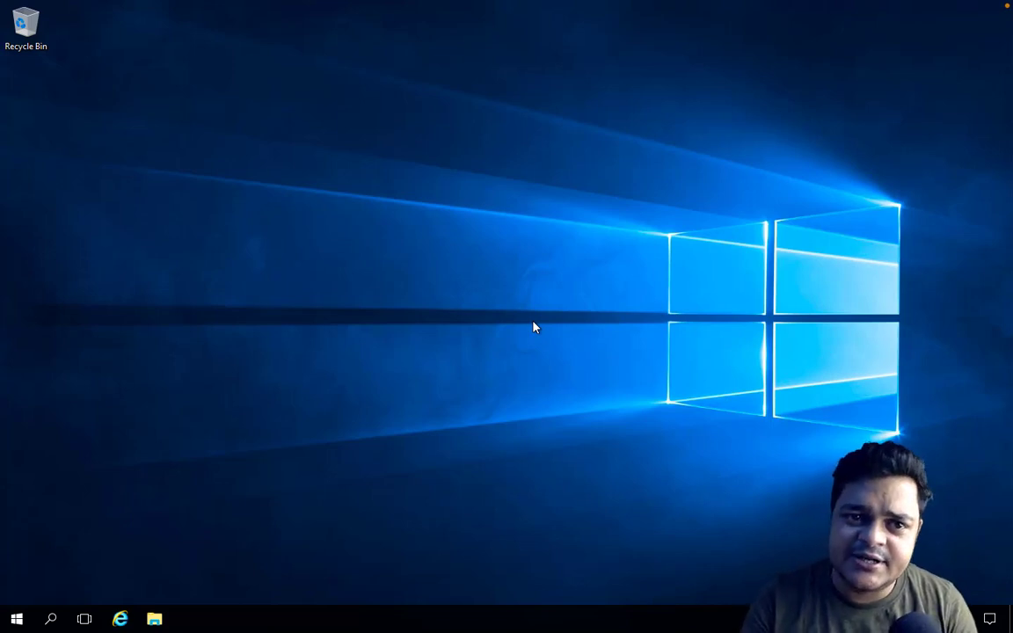
pyautogui.rightClick(502, 152)
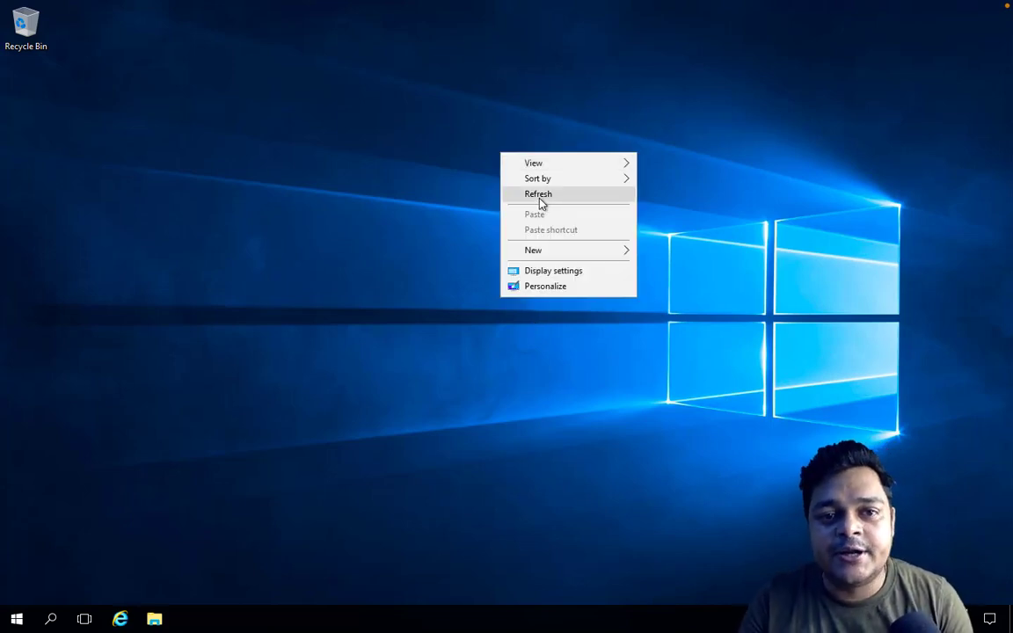
pyautogui.click(539, 203)
pyautogui.rightClick(540, 200)
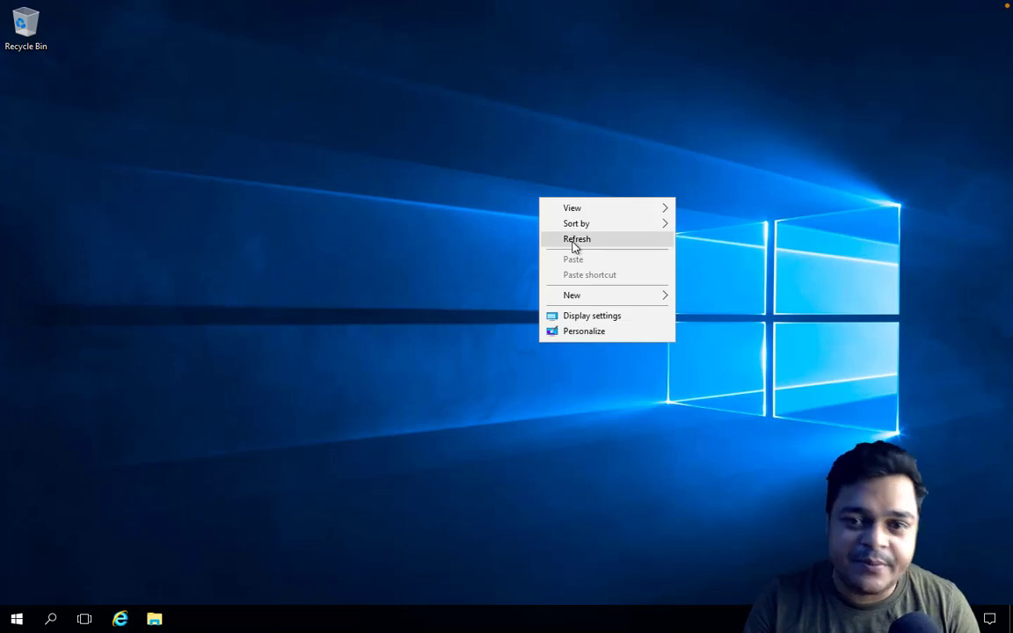
pyautogui.click(574, 247)
pyautogui.rightClick(572, 242)
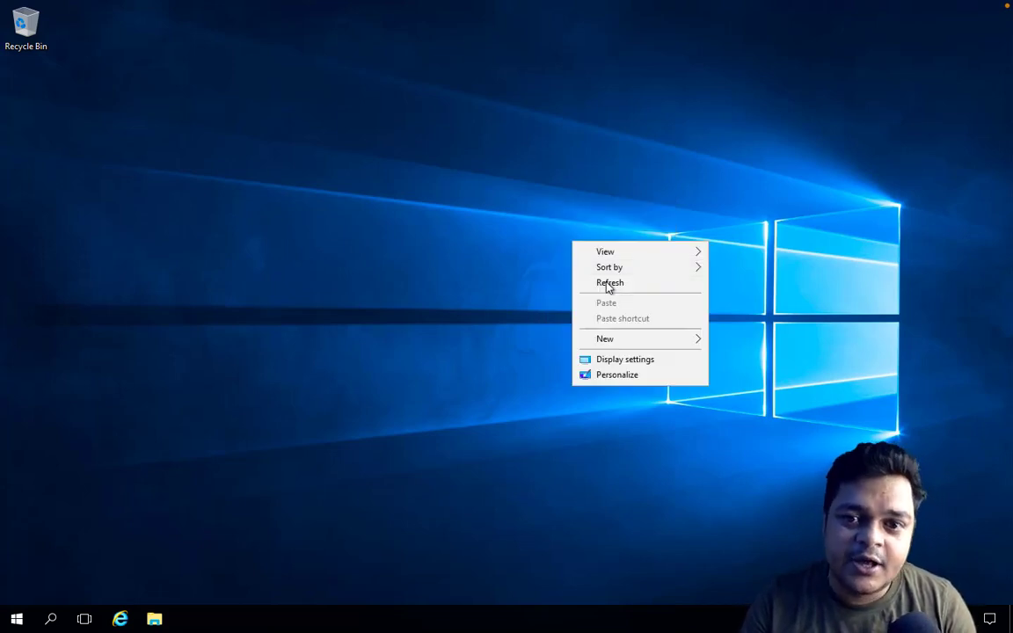
pyautogui.click(608, 285)
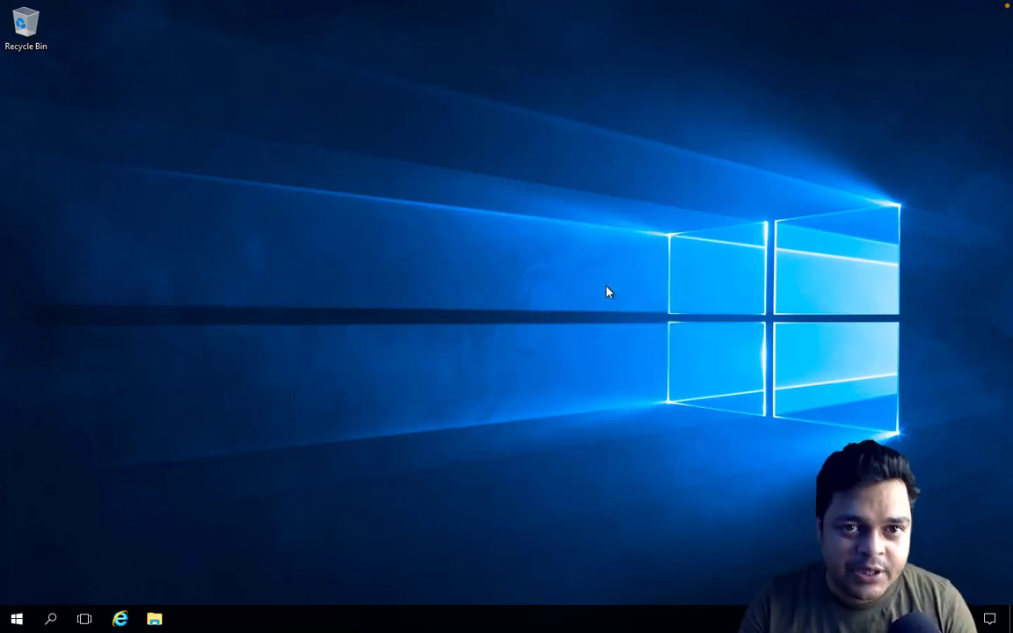
pyautogui.rightClick(503, 213)
pyautogui.click(546, 250)
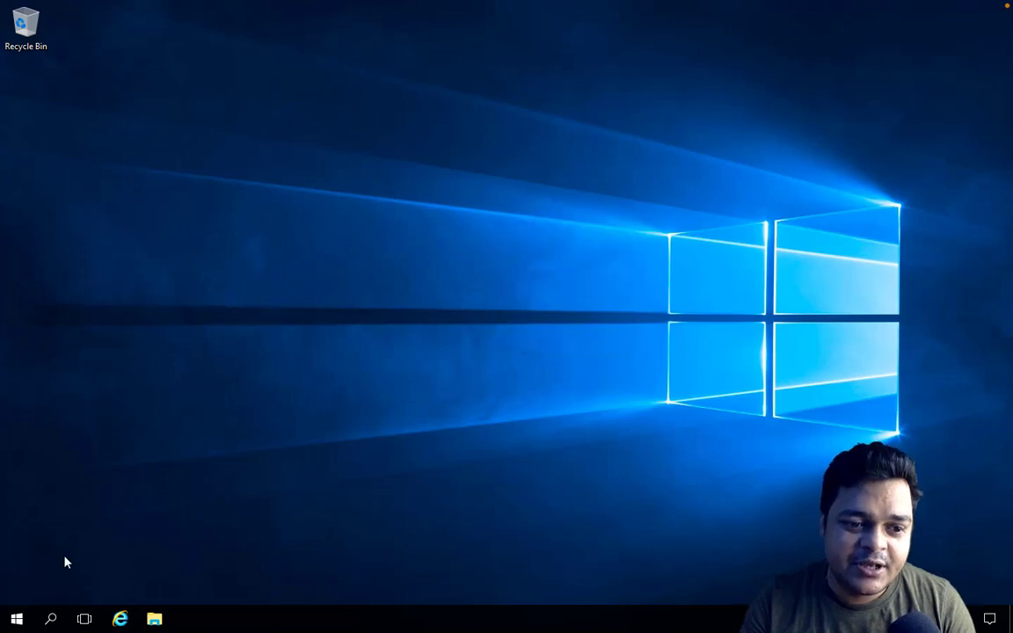
pyautogui.click(13, 625)
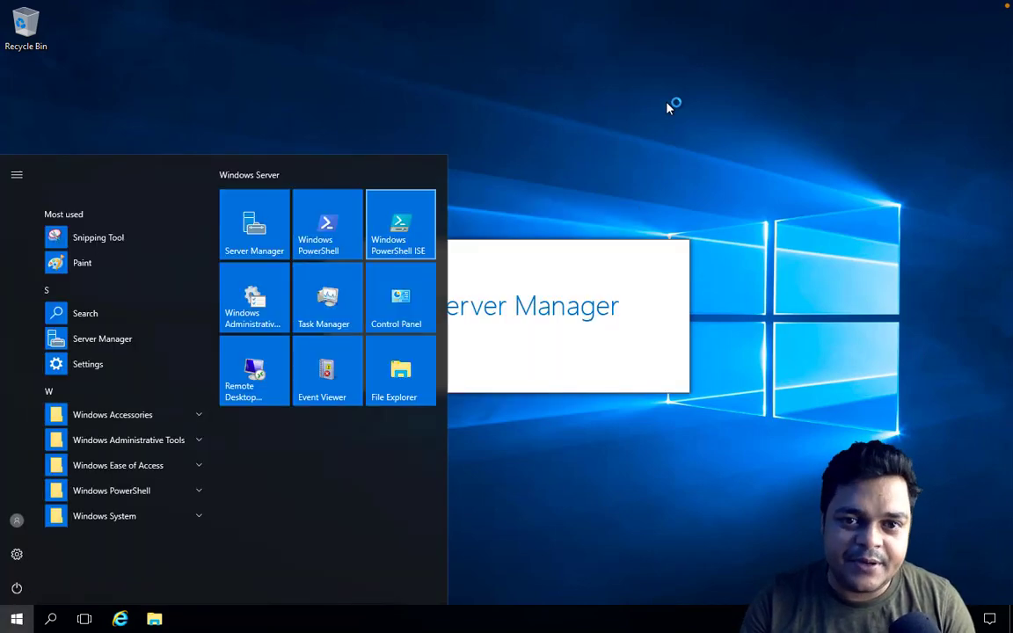
pyautogui.click(668, 107)
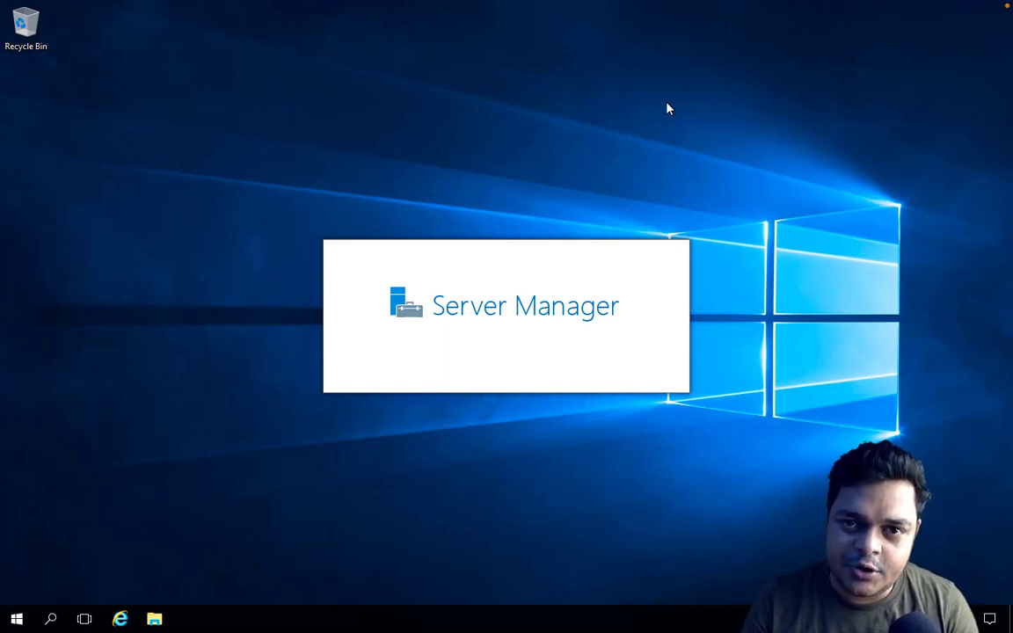
pyautogui.rightClick(667, 105)
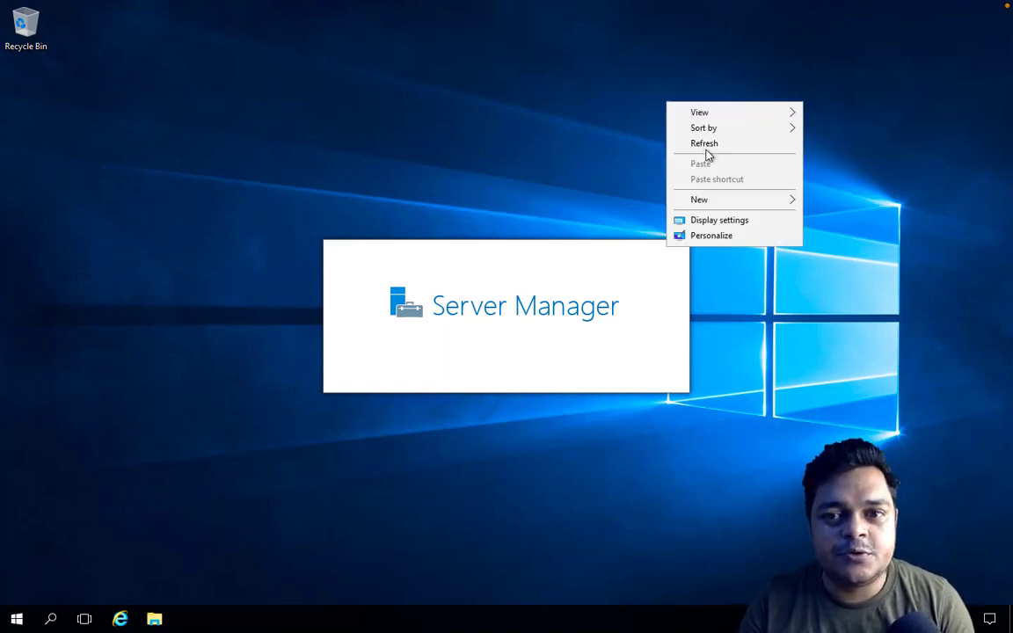
pyautogui.click(704, 144)
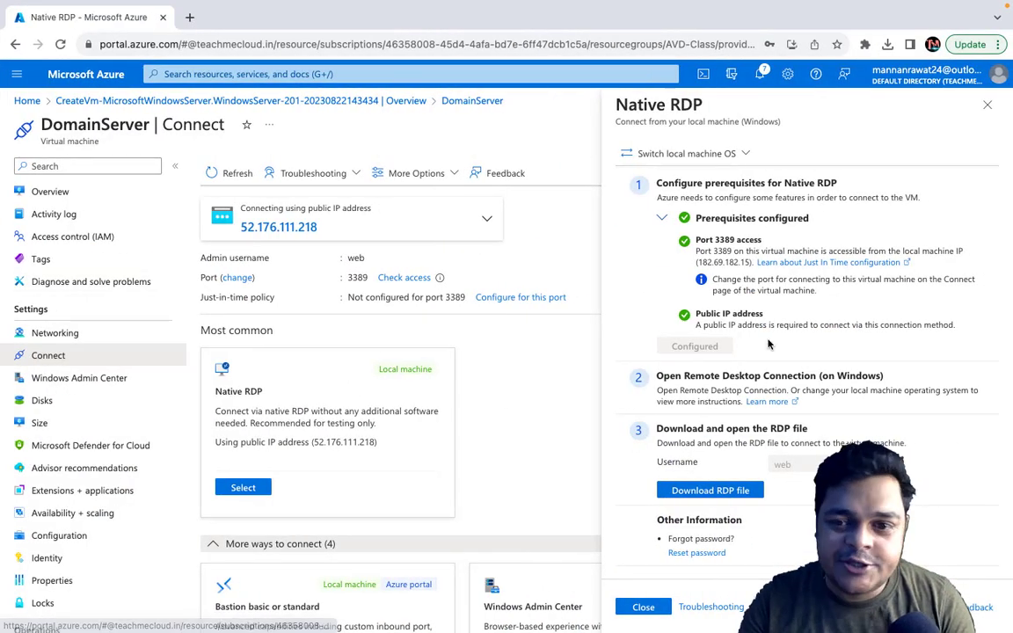
# Step: Return to the Azure portal, close the Native RDP instructions and review DomainServer's other connection methods
pyautogui.click(987, 105)
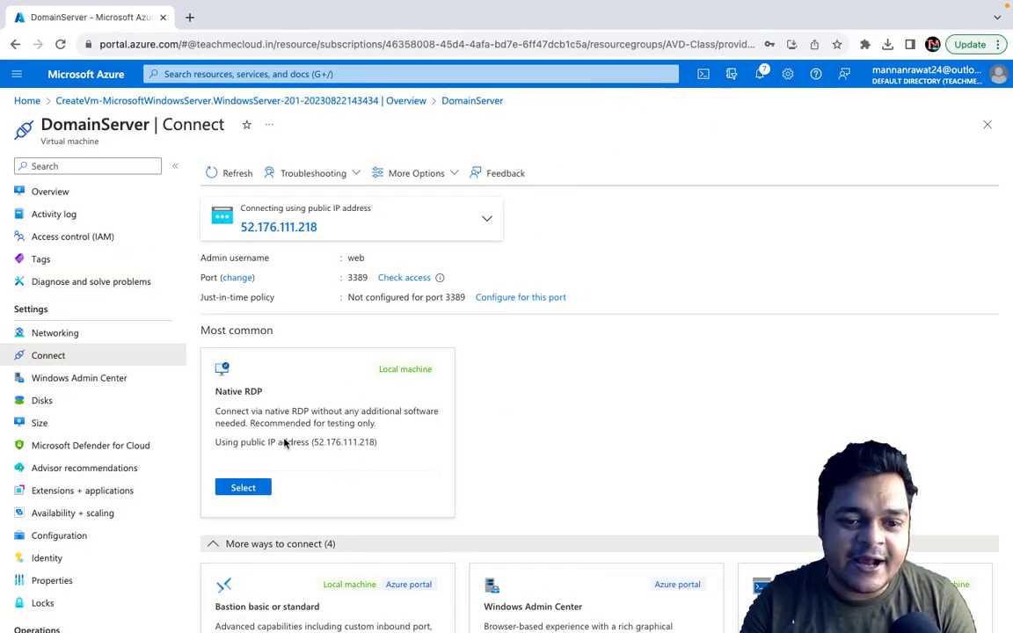
pyautogui.scroll(-3, 284, 443)
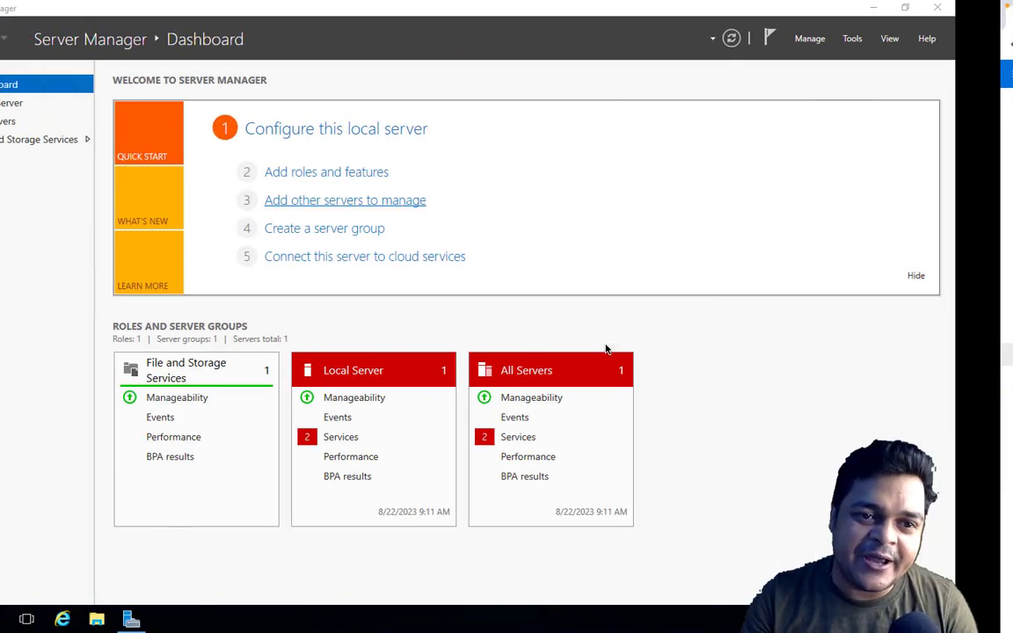
# Step: Start adding roles and features with a role-based installation, targeting DomainServer from the server pool
pyautogui.click(387, 173)
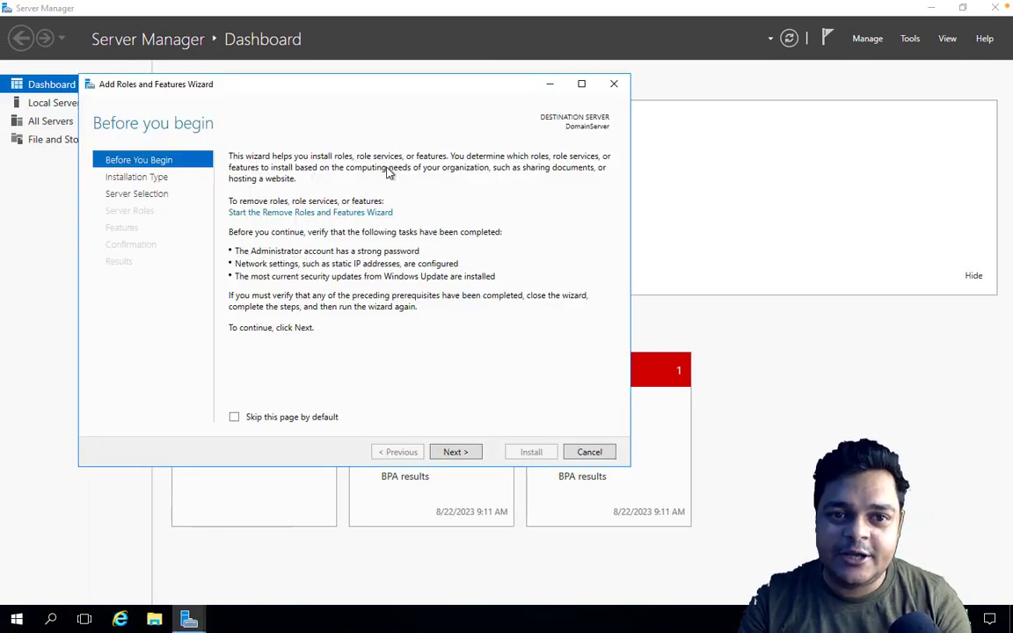
pyautogui.click(455, 458)
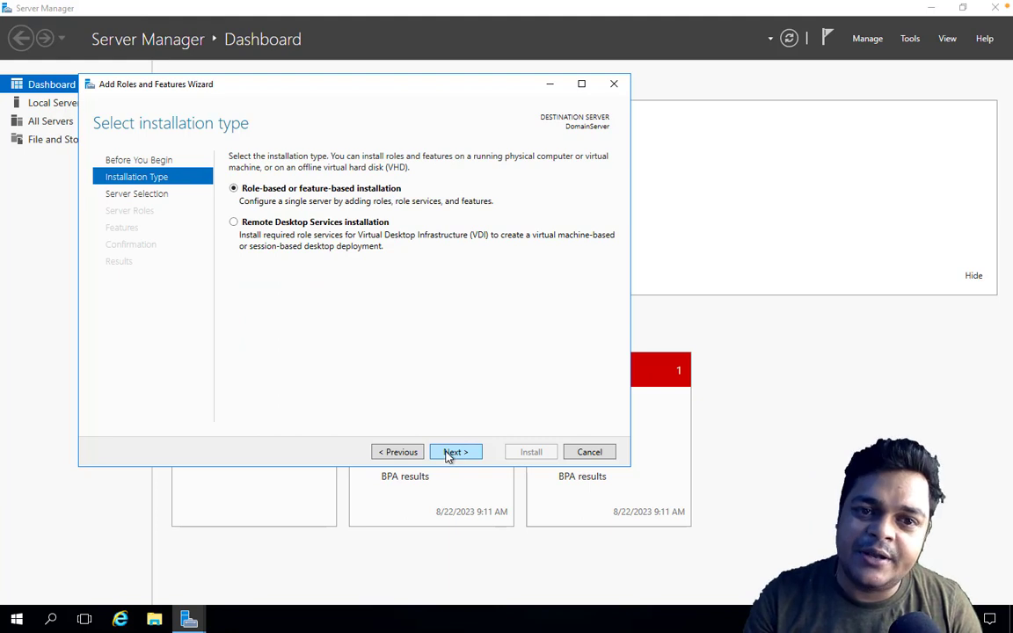
pyautogui.click(449, 456)
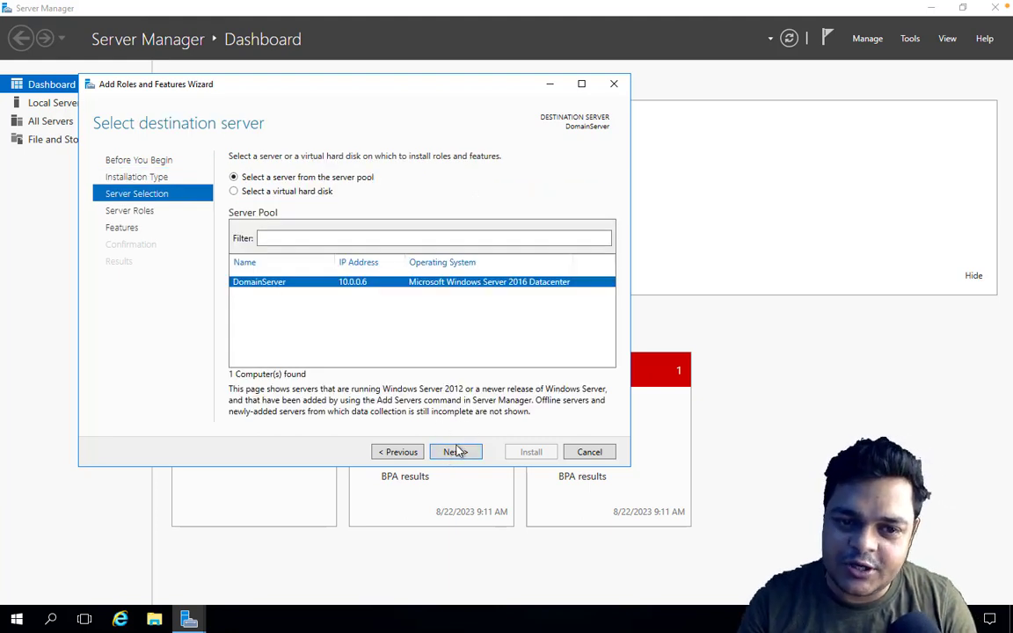
pyautogui.click(456, 451)
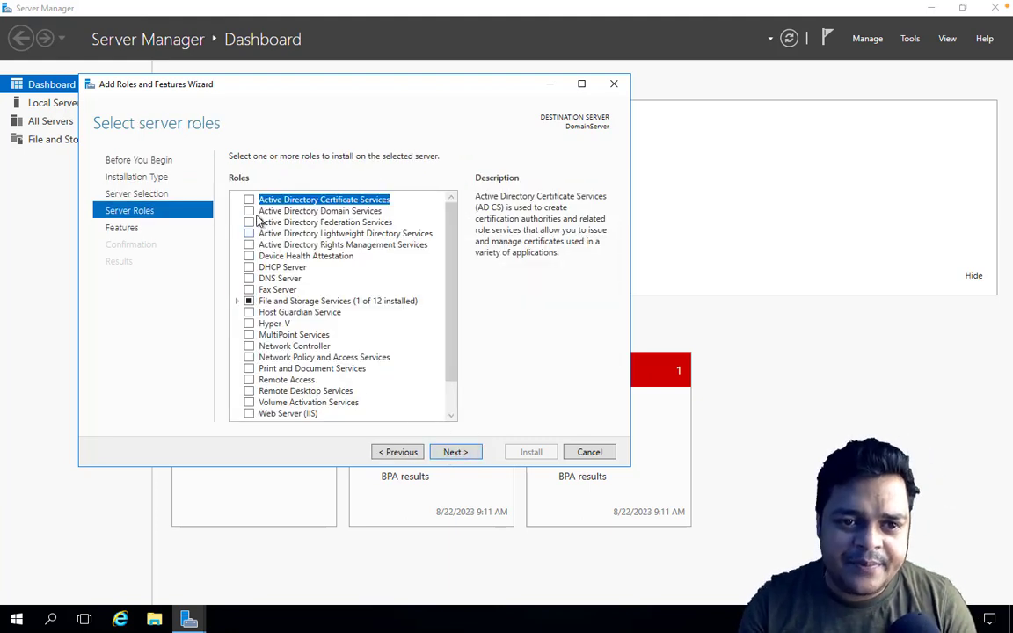
# Step: Select the Active Directory Domain Services role with its required features and management tools, and install it
pyautogui.click(251, 212)
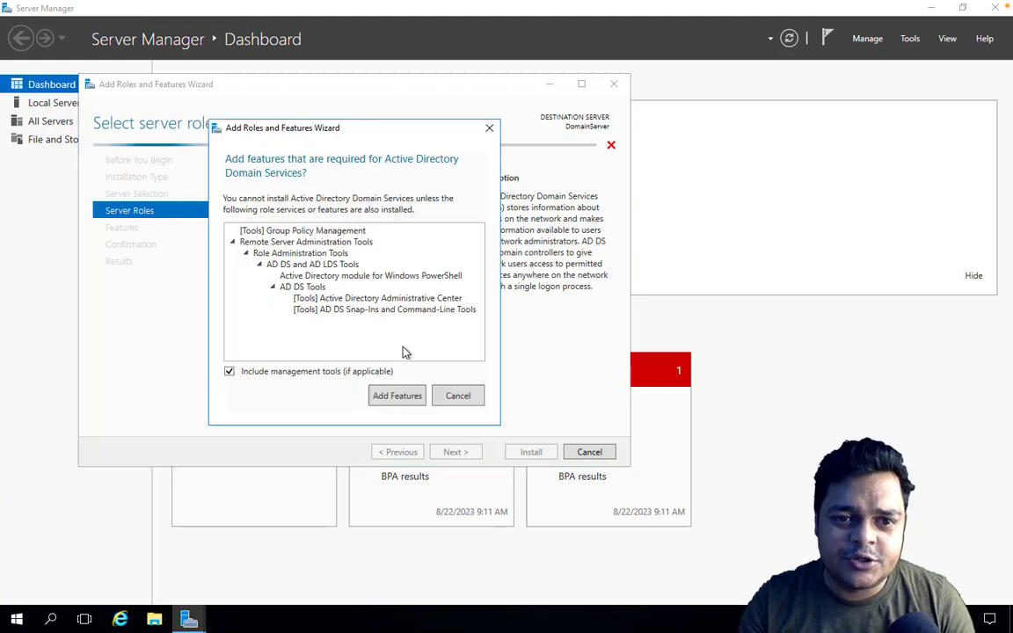
pyautogui.click(397, 400)
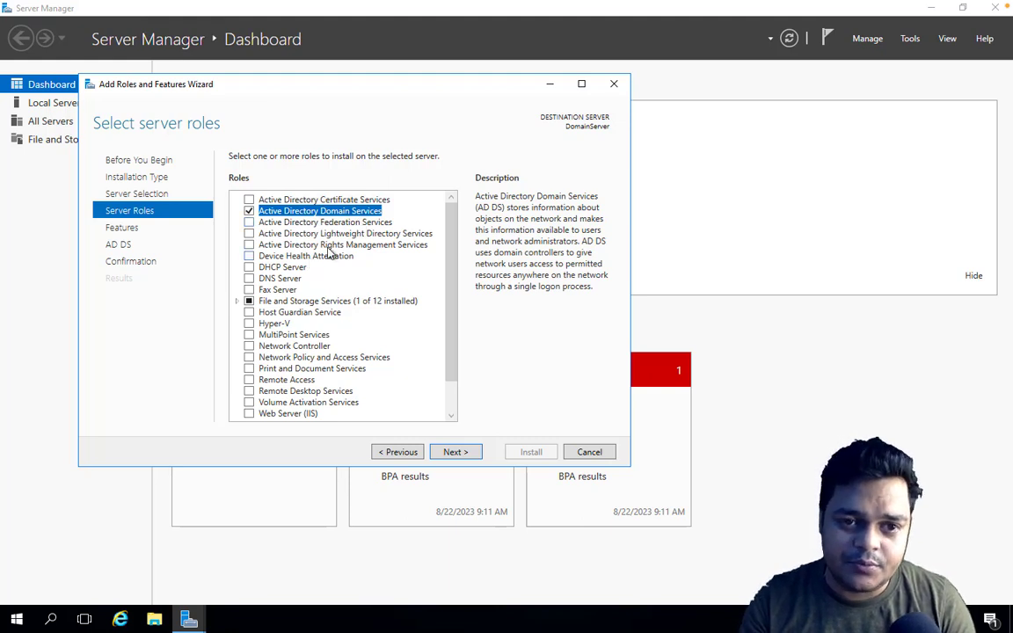
pyautogui.click(456, 452)
pyautogui.click(457, 452)
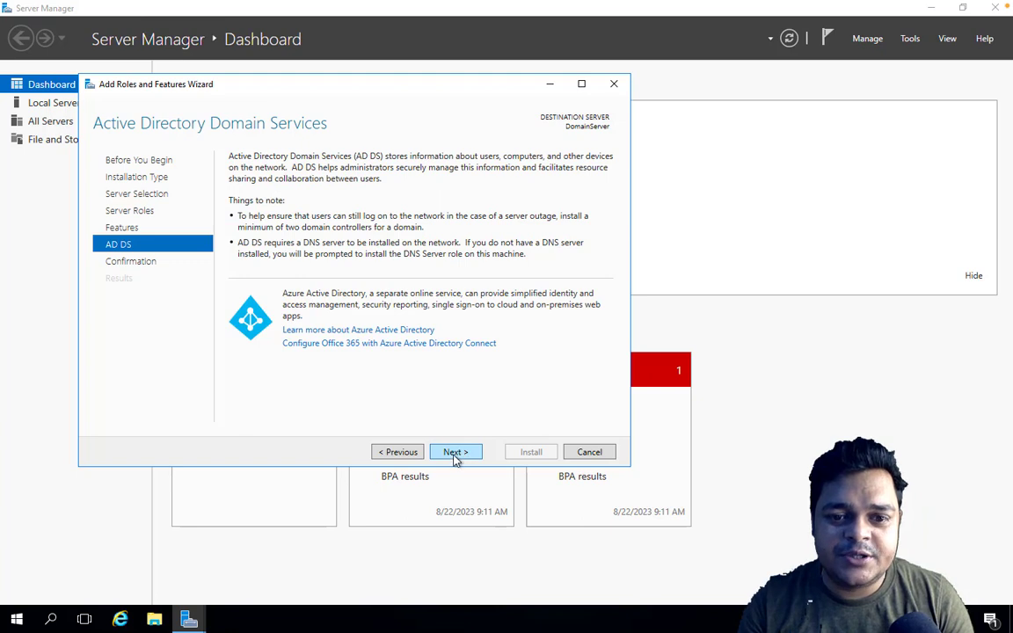
pyautogui.click(458, 453)
pyautogui.click(528, 452)
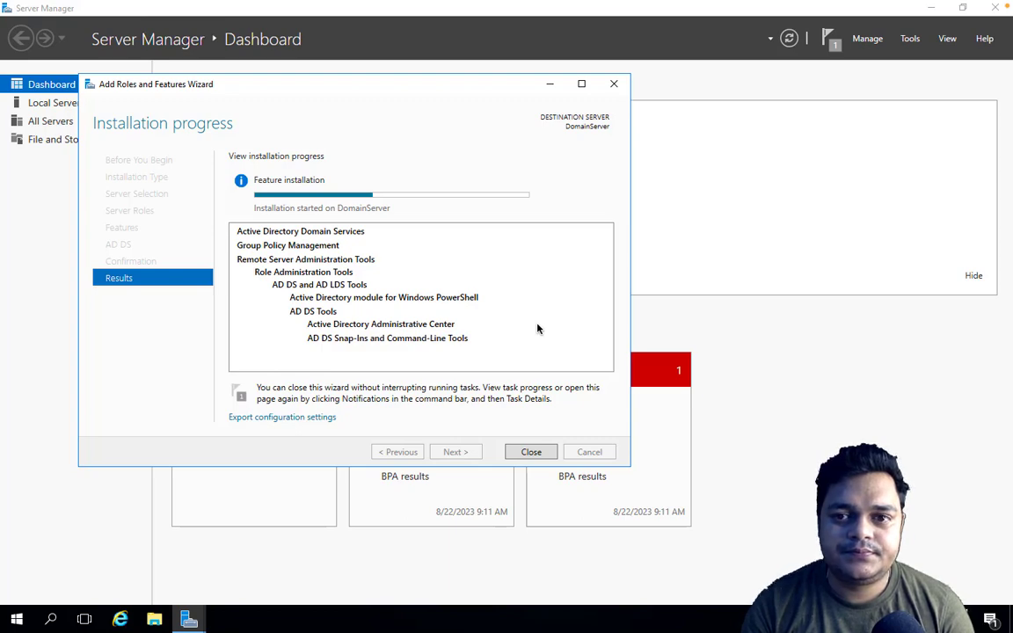
pyautogui.hotkey('ctrl', 'Left')
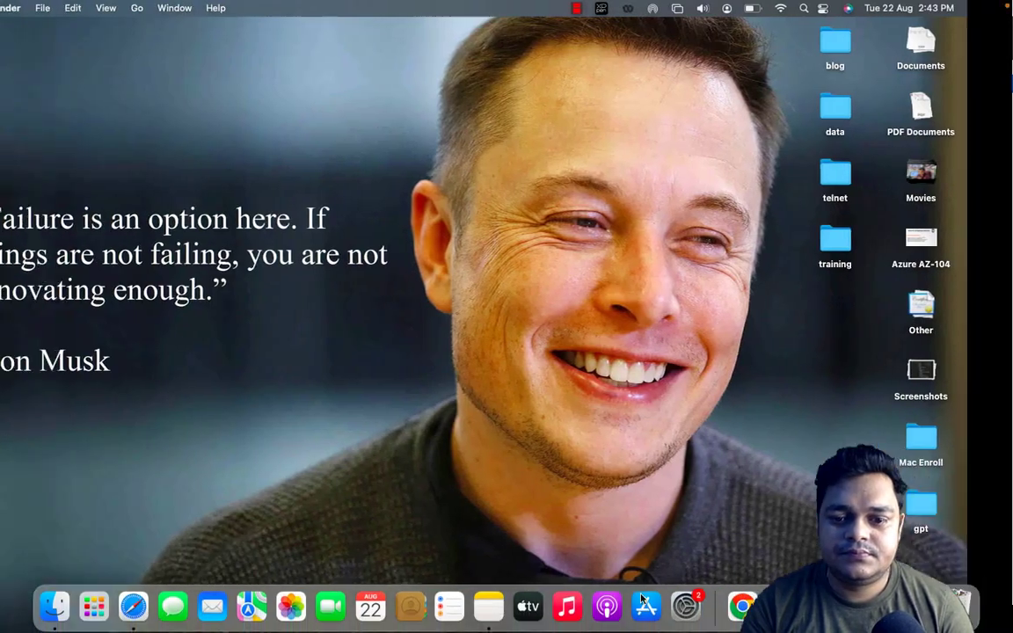
pyautogui.rightClick(915, 605)
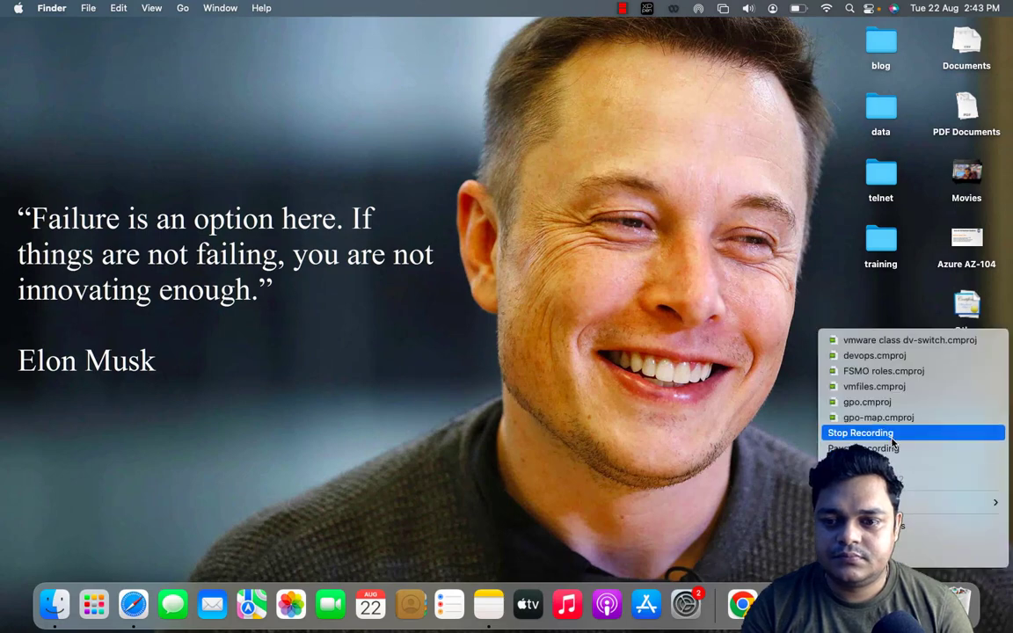
pyautogui.click(896, 449)
pyautogui.hotkey('ctrl', 'Right')
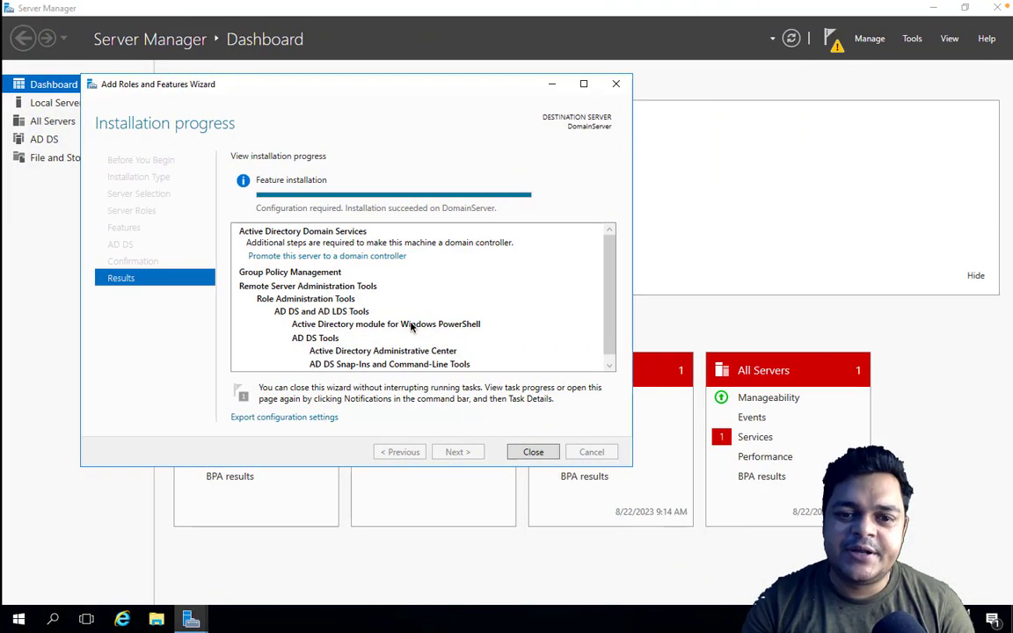
# Step: Start promoting the server to a domain controller in a new forest with the root domain name teachmecloud.net
pyautogui.click(323, 256)
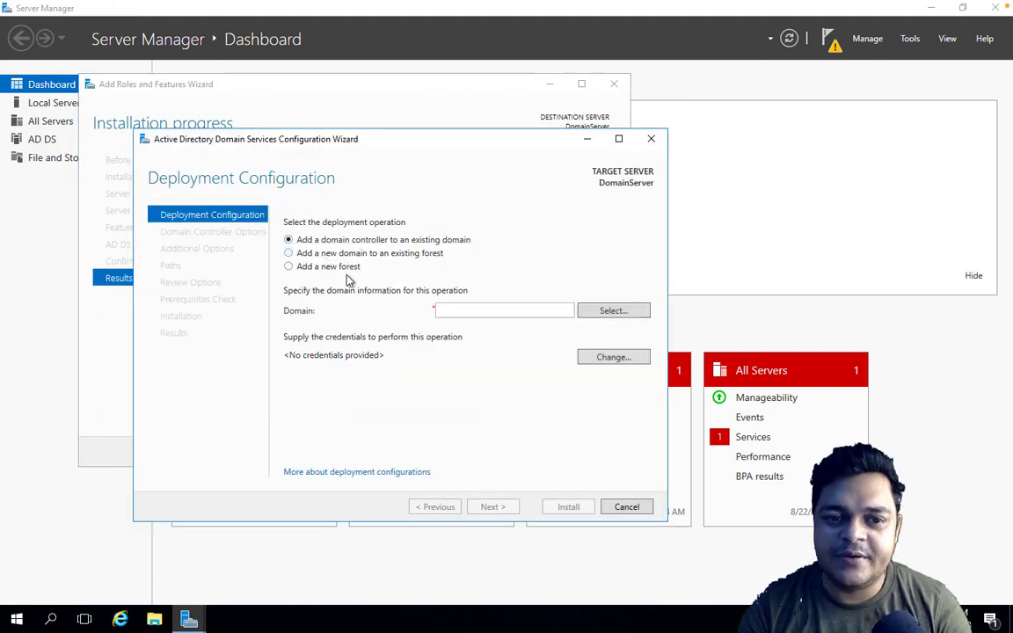
pyautogui.click(356, 265)
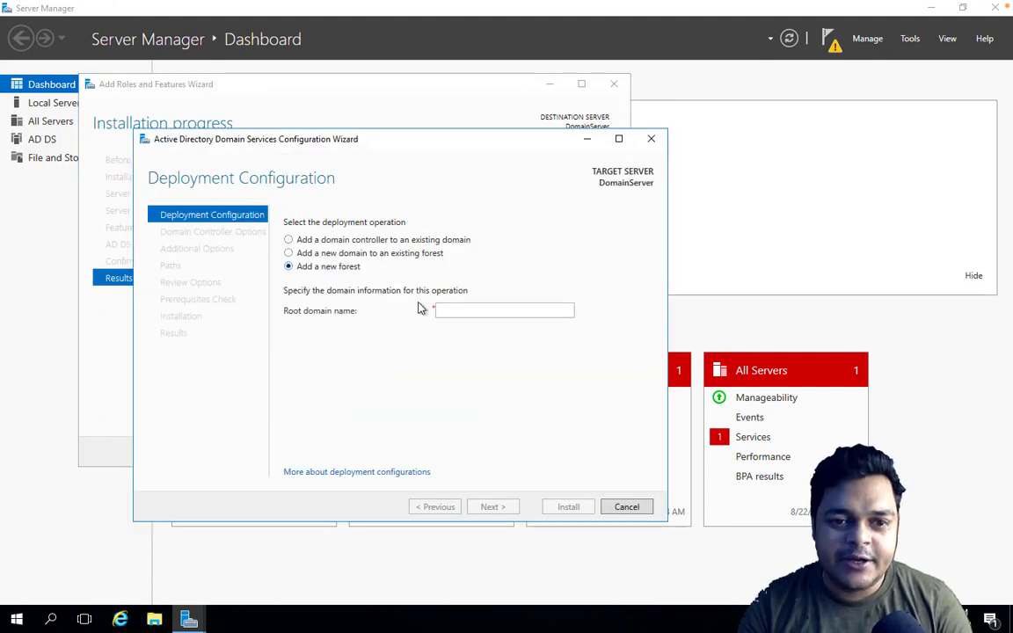
pyautogui.click(466, 310)
pyautogui.write('tea')
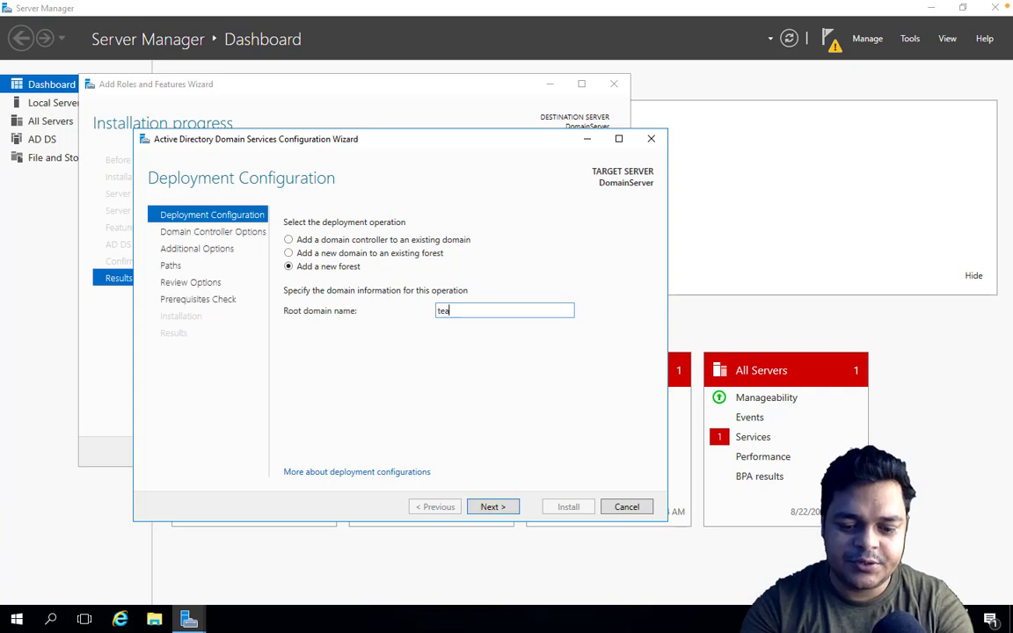
pyautogui.write('chmeclou')
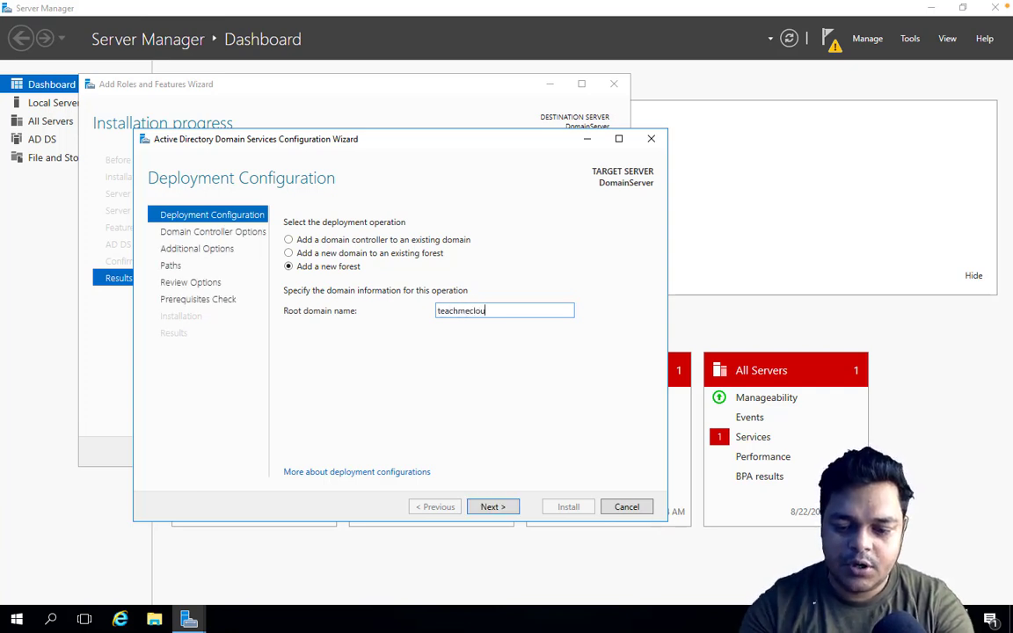
pyautogui.write('d.net')
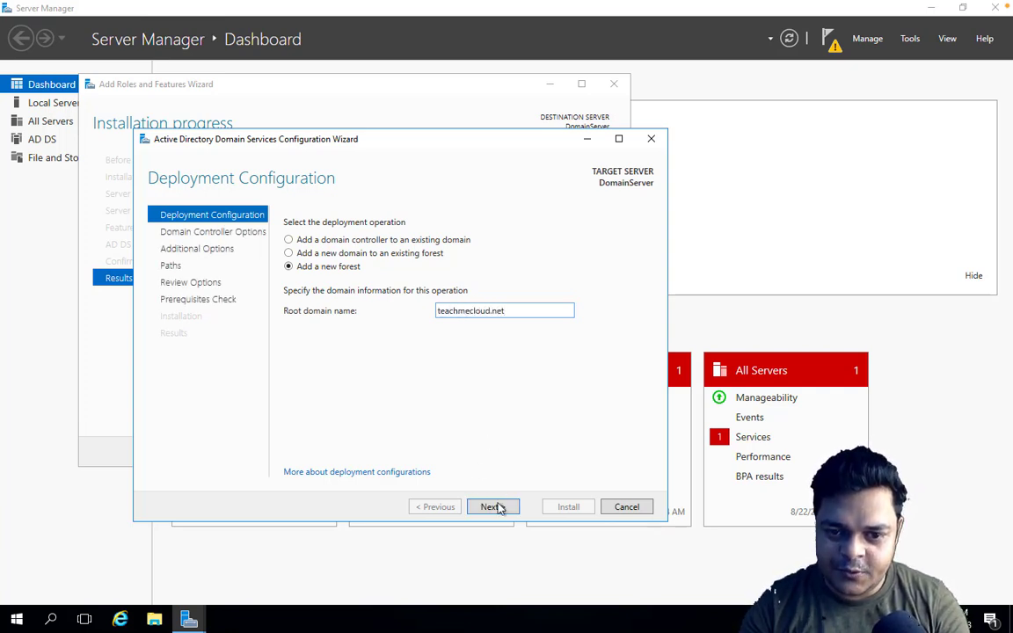
pyautogui.click(493, 507)
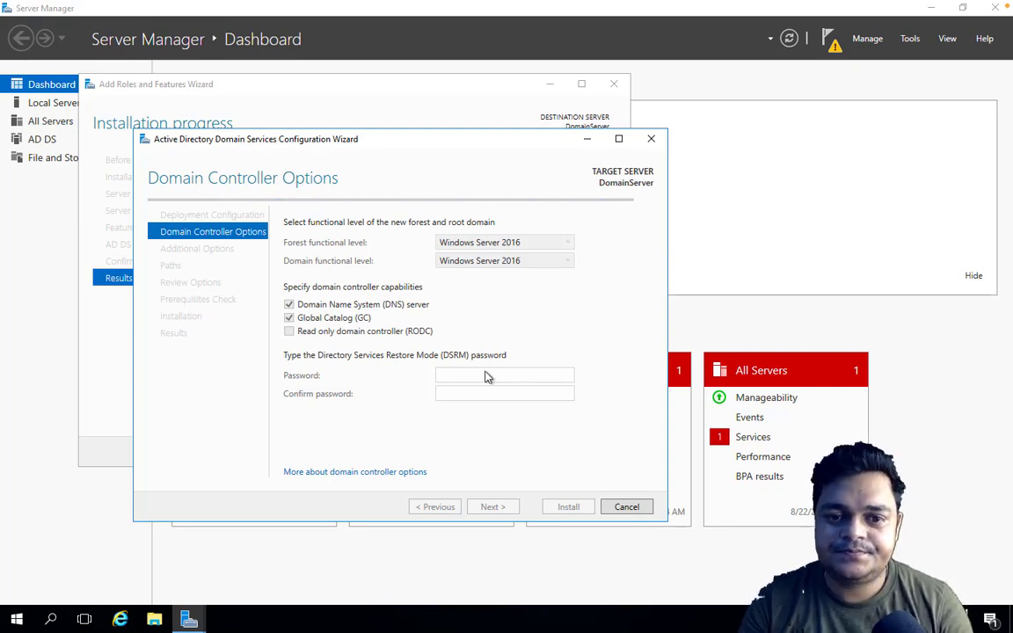
pyautogui.hotkey('ctrl', 'Left')
pyautogui.rightClick(914, 603)
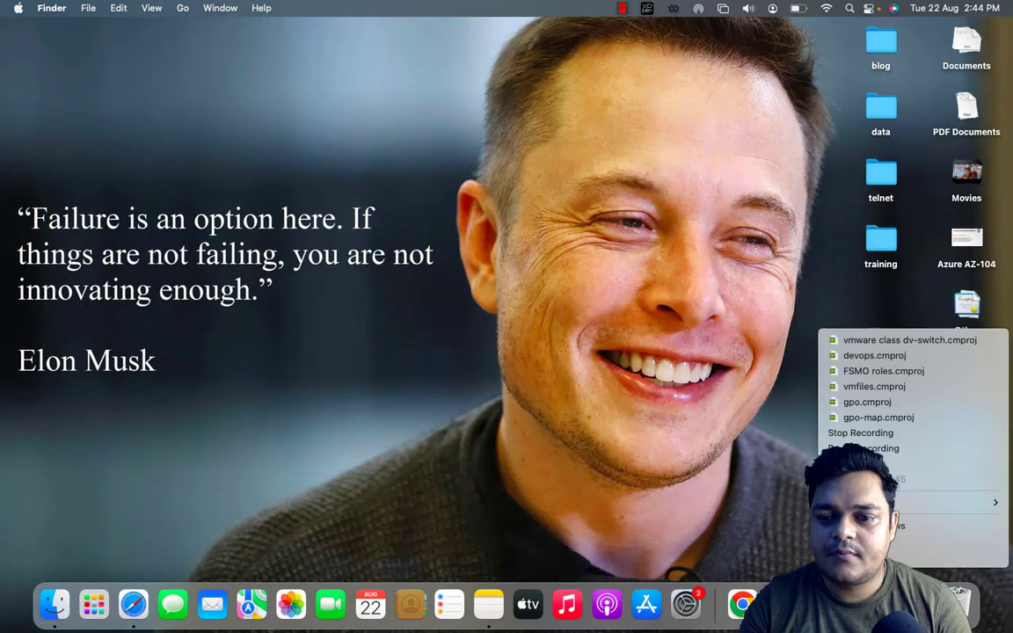
pyautogui.click(885, 449)
pyautogui.hotkey('ctrl', 'Right')
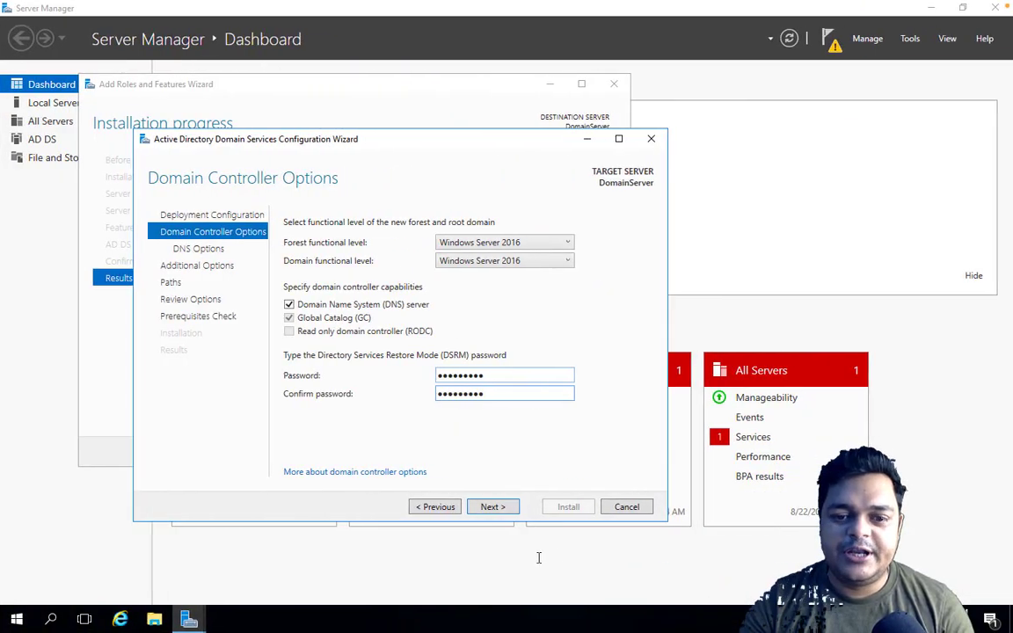
# Step: Accept the domain controller, DNS, NetBIOS name and folder path settings, and run the prerequisites check
pyautogui.click(490, 508)
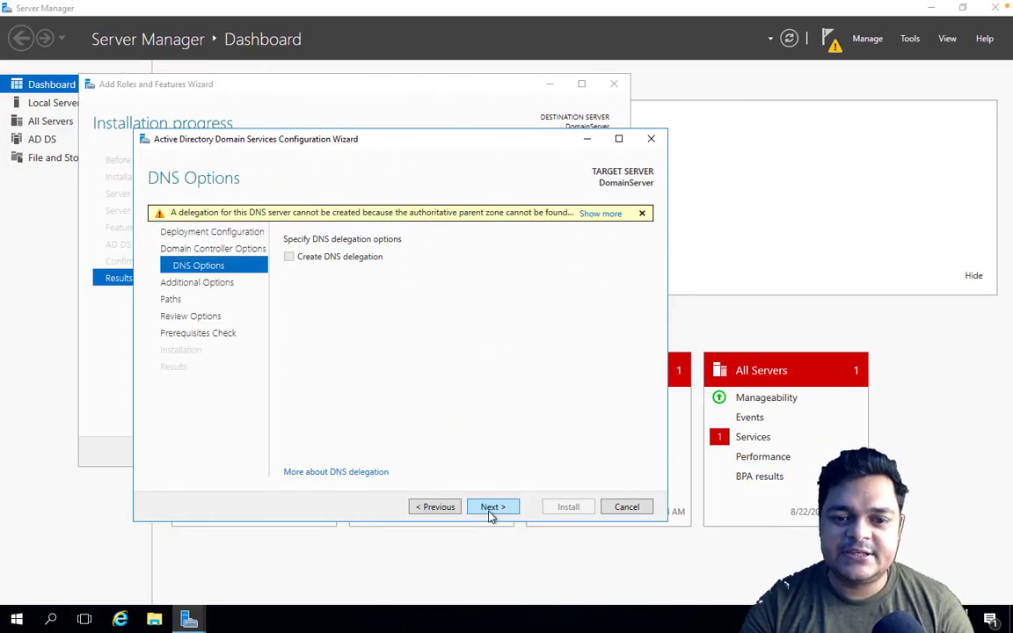
pyautogui.click(491, 510)
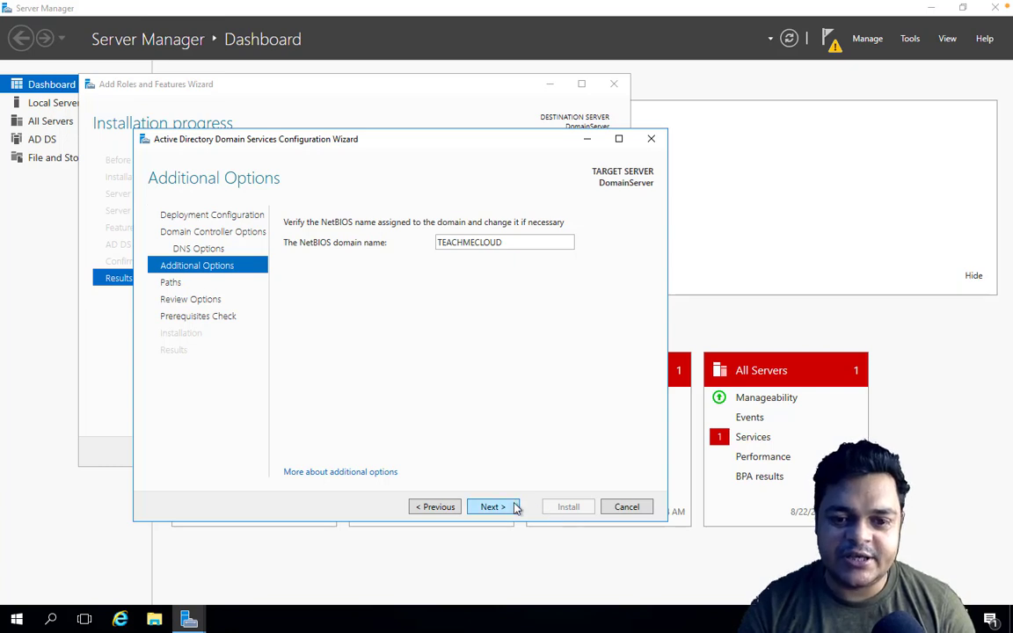
pyautogui.click(492, 509)
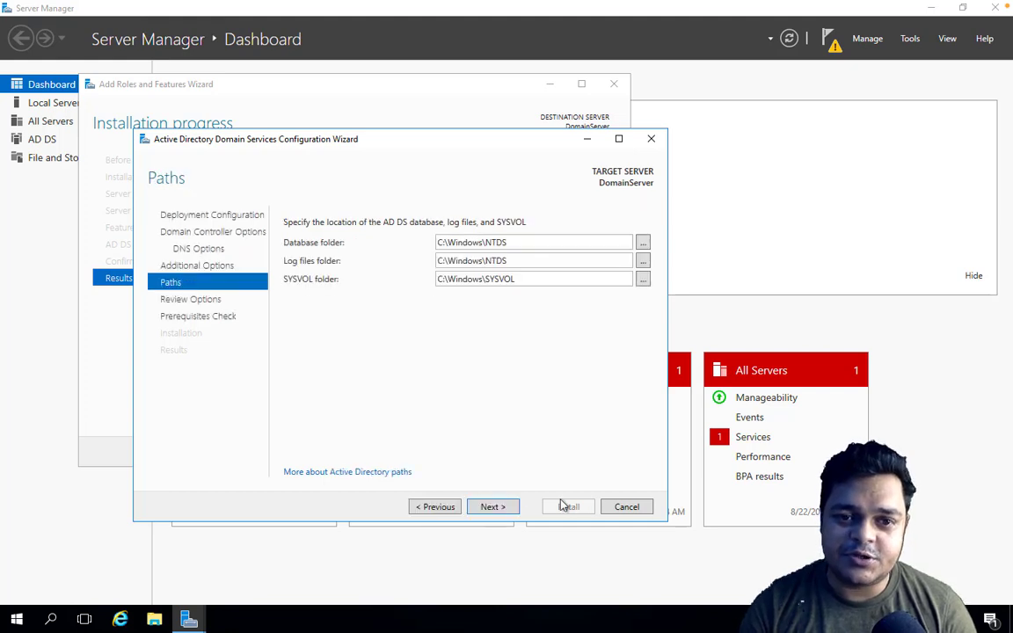
pyautogui.click(493, 508)
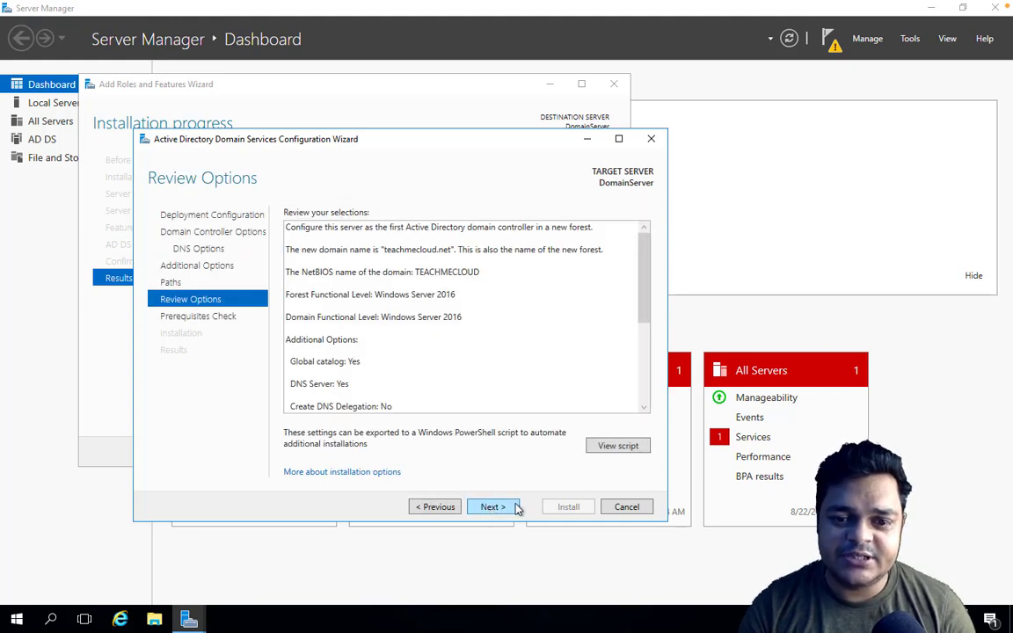
pyautogui.click(493, 509)
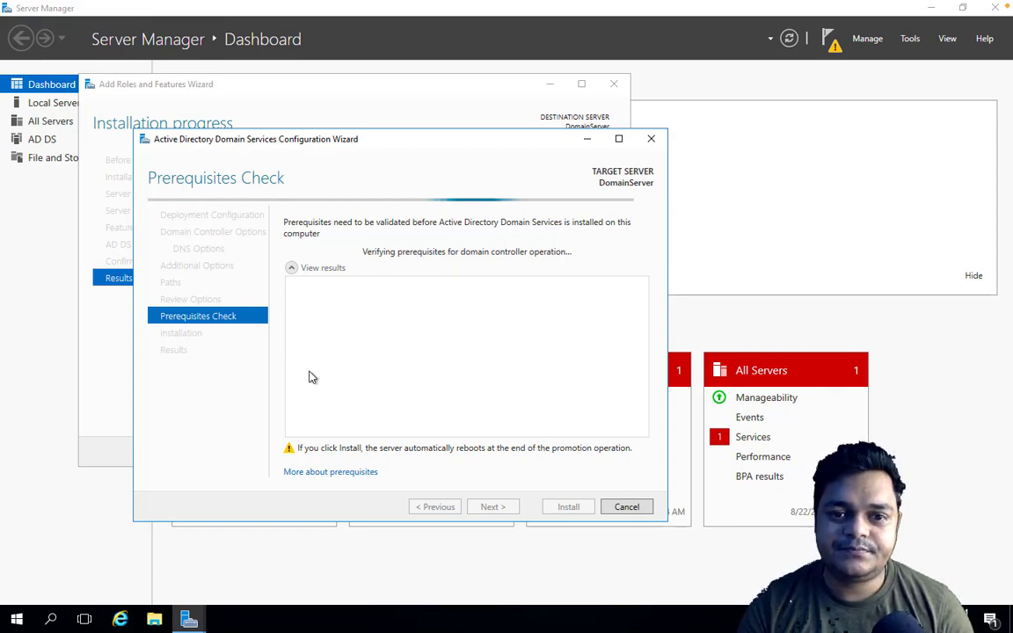
pyautogui.hotkey('ctrl', 'Left')
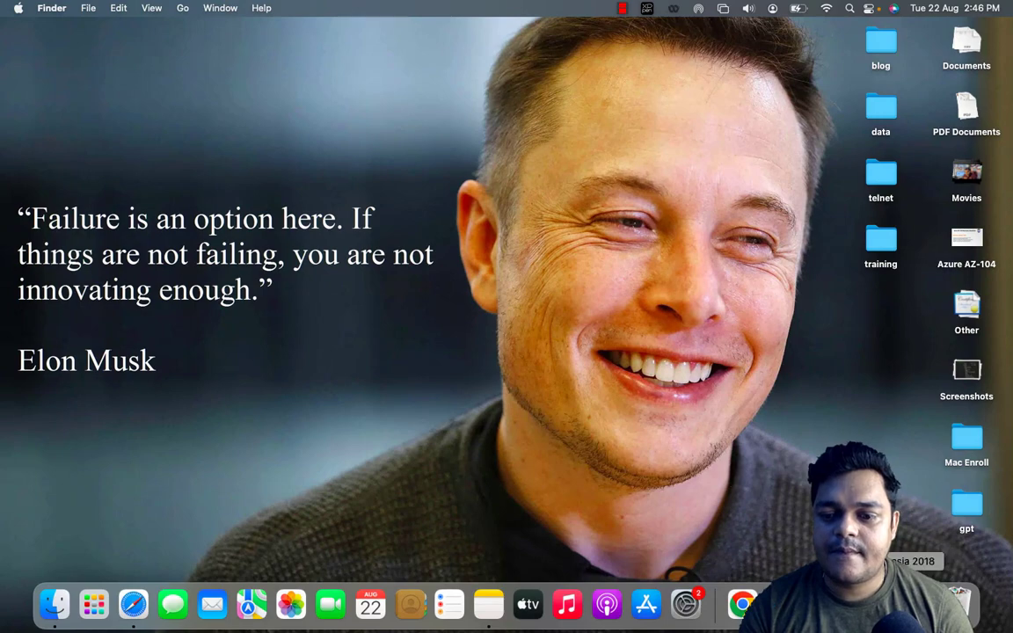
pyautogui.rightClick(905, 604)
pyautogui.click(879, 448)
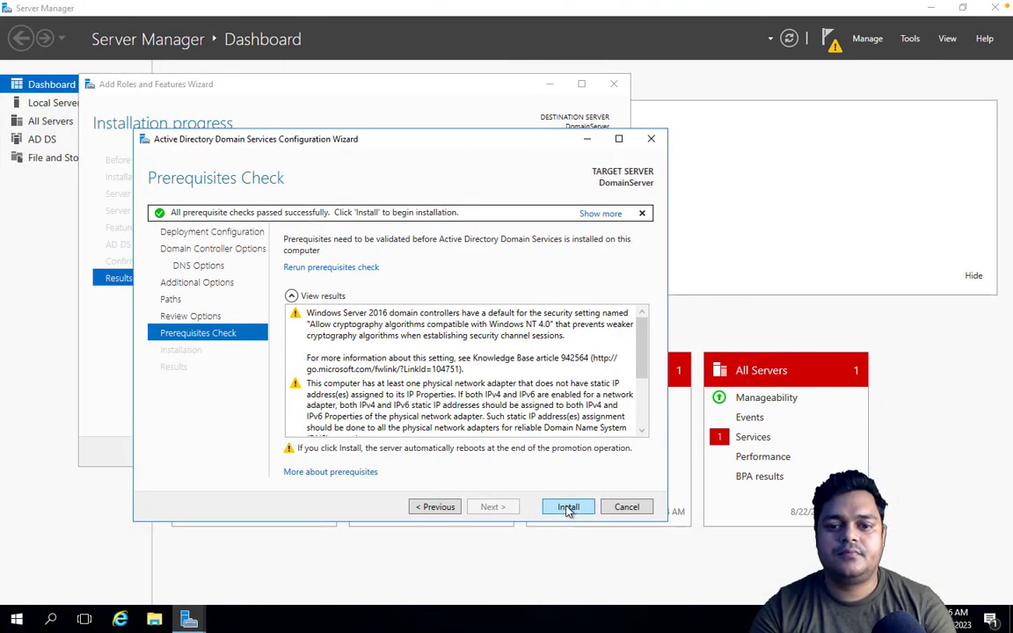
# Step: Start the domain controller installation and switch to the Azure portal
pyautogui.click(568, 507)
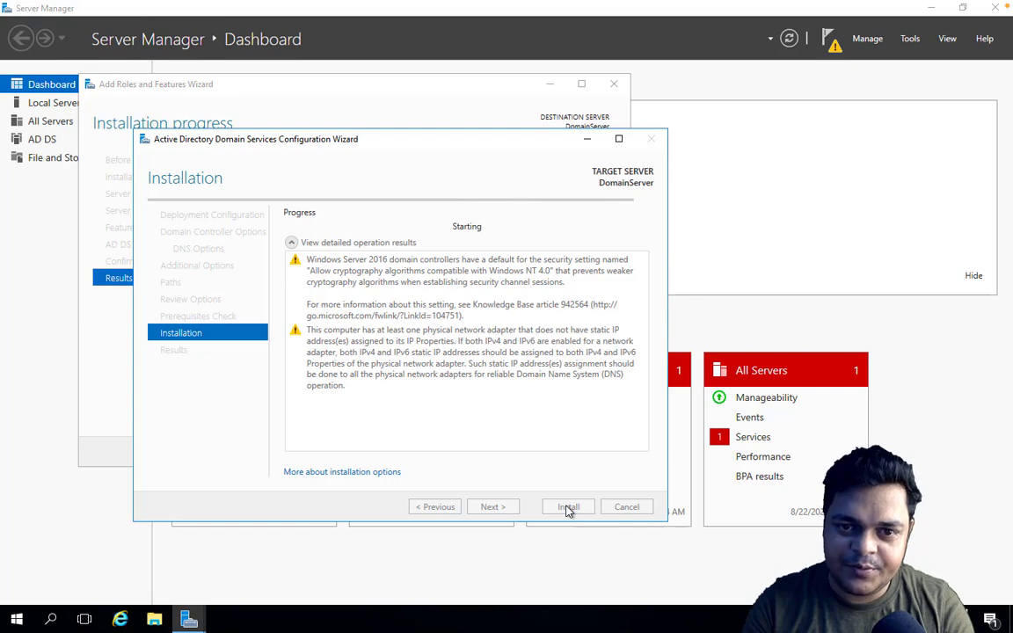
pyautogui.hotkey('ctrl', 'Right')
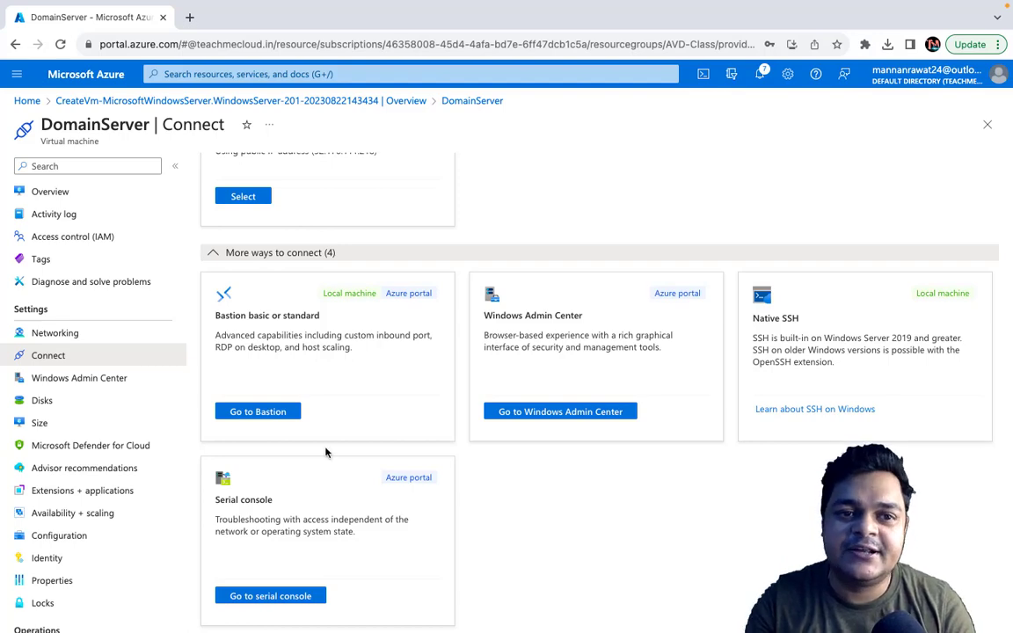
# Step: Reopen DomainServer from its deployment overview and go to Windows Admin Center through the additional connection methods
pyautogui.click(213, 101)
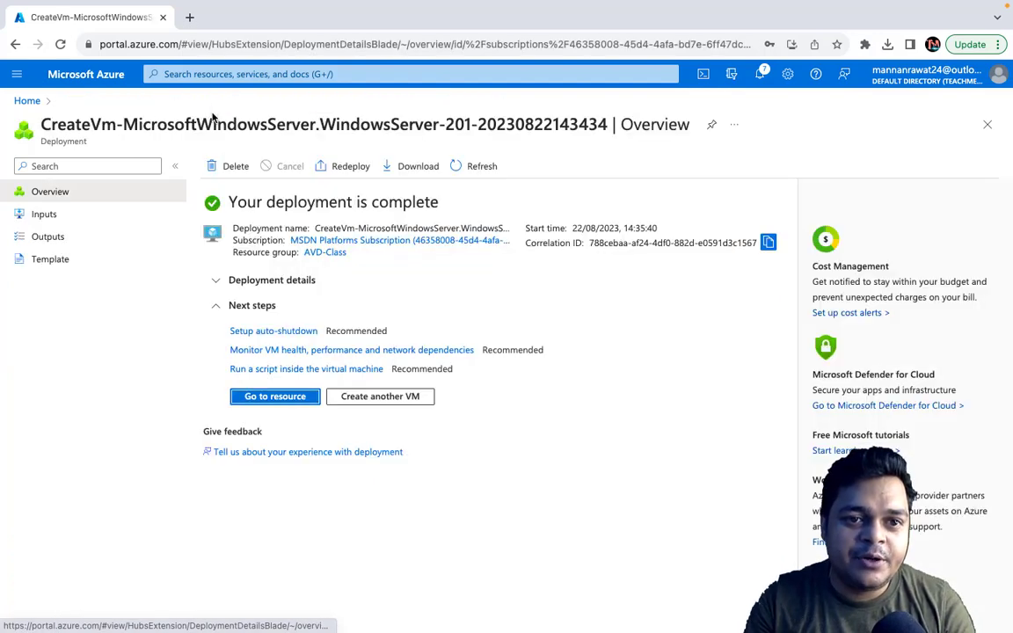
pyautogui.click(293, 400)
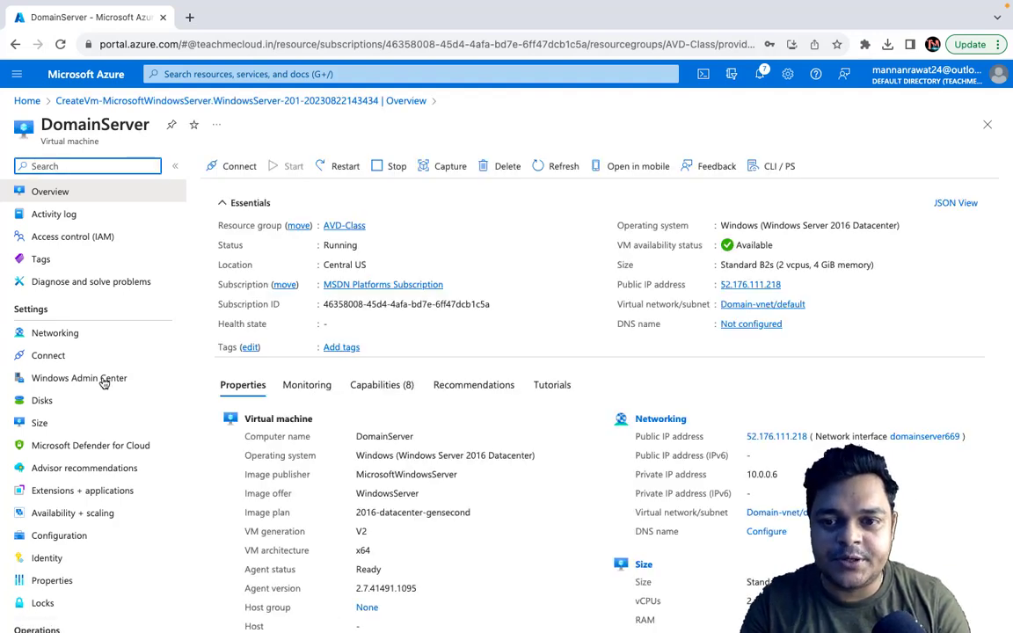
pyautogui.click(236, 168)
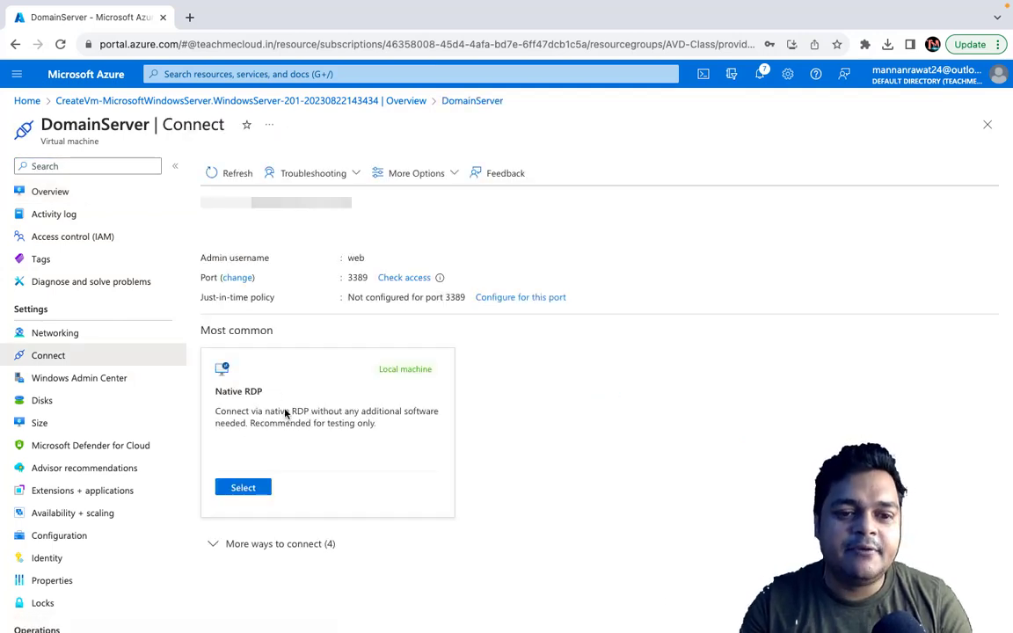
pyautogui.click(293, 550)
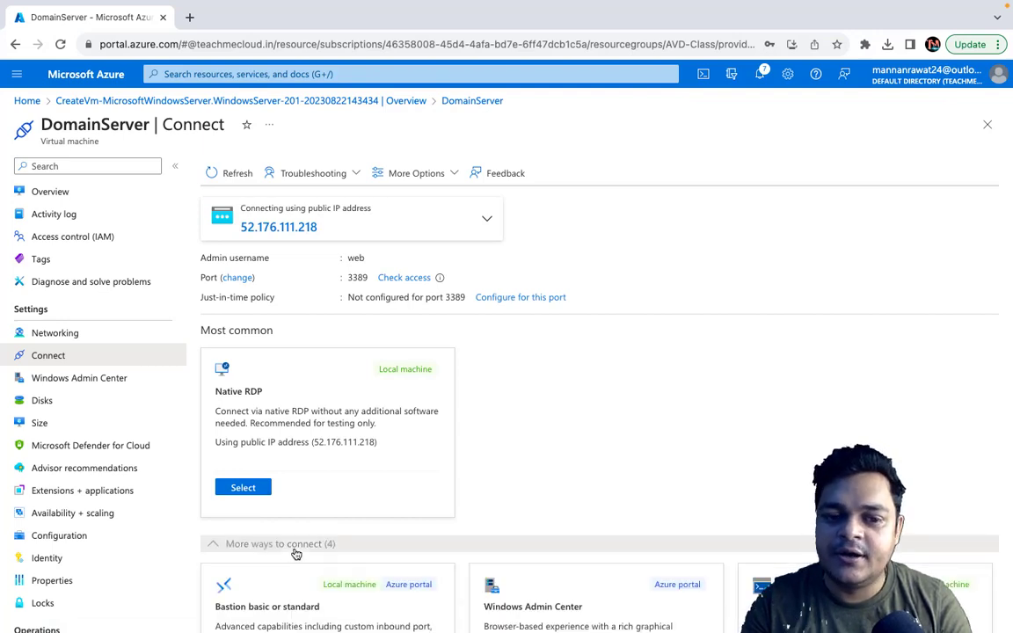
pyautogui.scroll(-5, 295, 553)
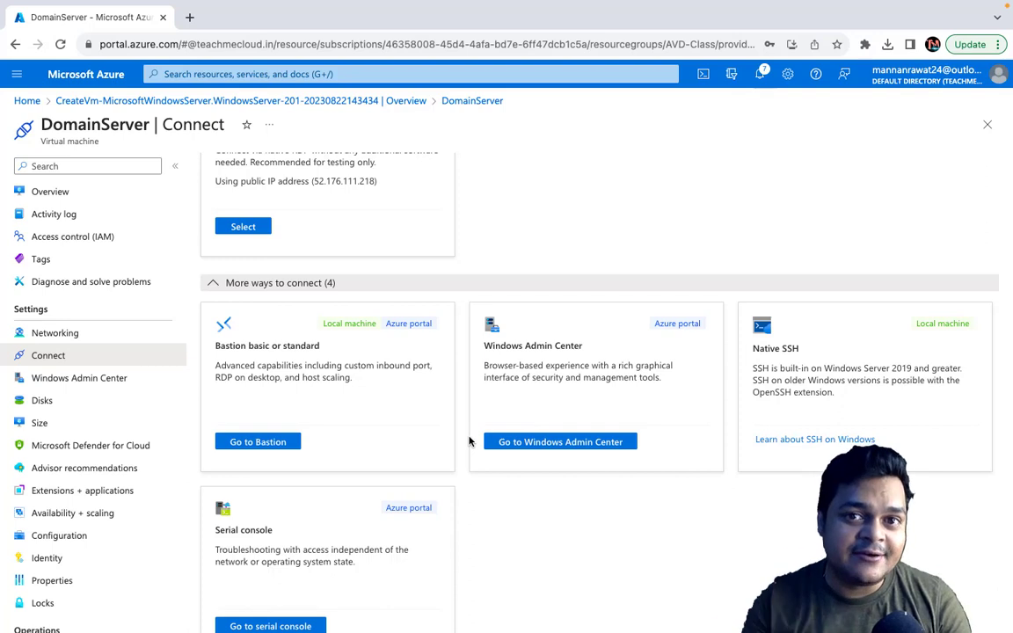
pyautogui.click(539, 444)
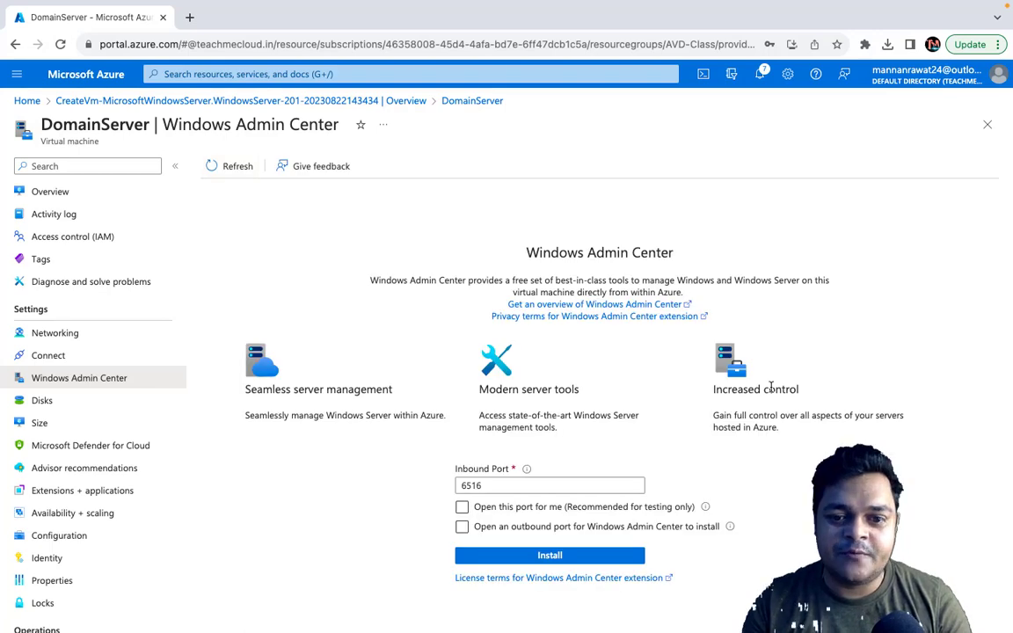
pyautogui.click(525, 509)
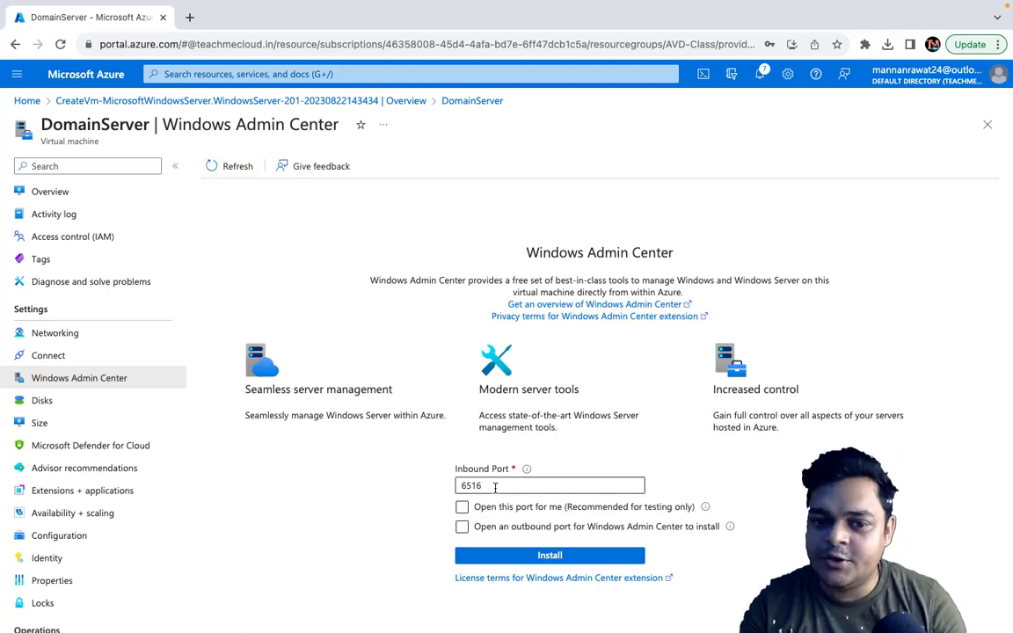
# Step: Install the Windows Admin Center extension on DomainServer using inbound port 6516, with both automatic port-opening options cleared
pyautogui.moveTo(495, 485); pyautogui.dragTo(449, 490)
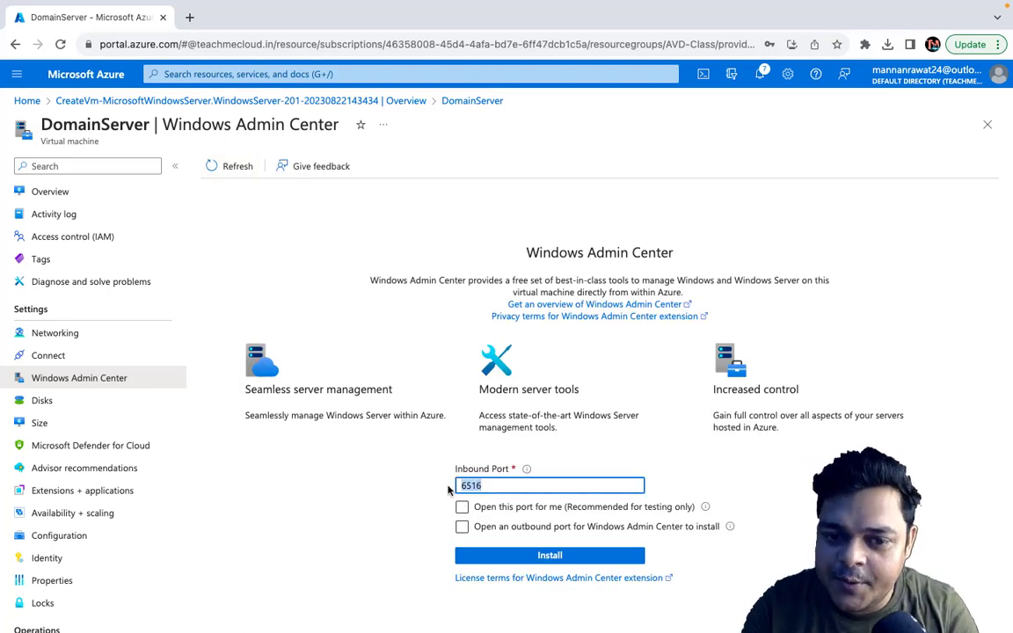
pyautogui.click(530, 485)
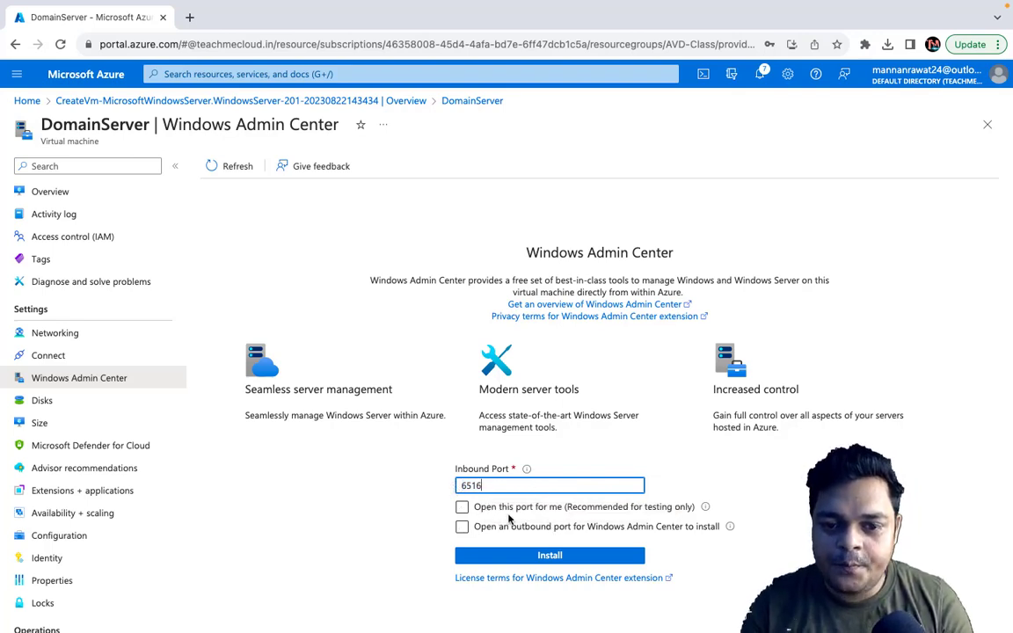
pyautogui.click(519, 508)
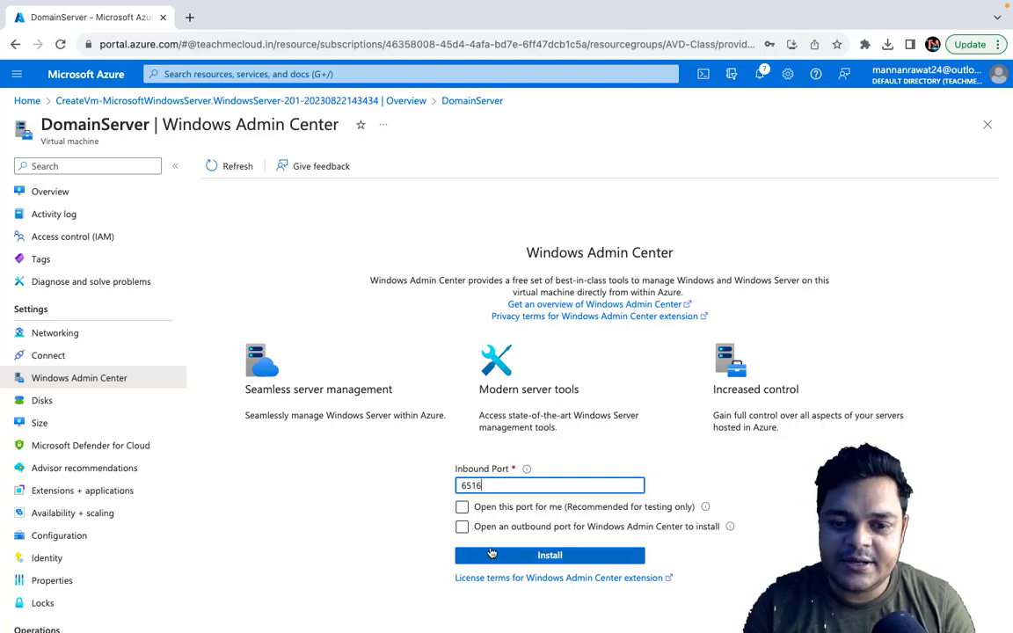
pyautogui.click(462, 508)
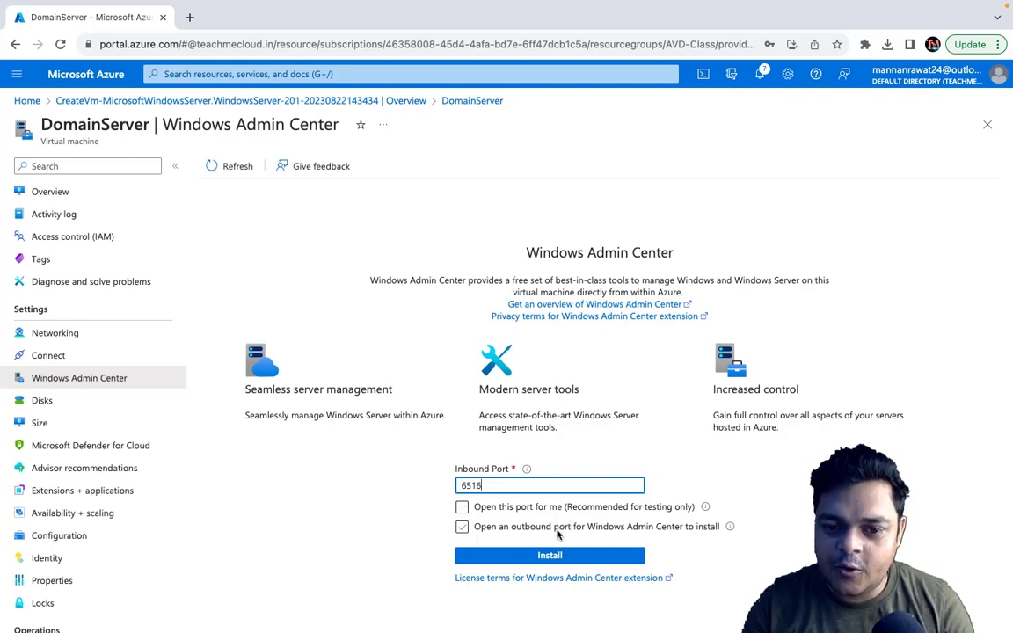
pyautogui.click(701, 527)
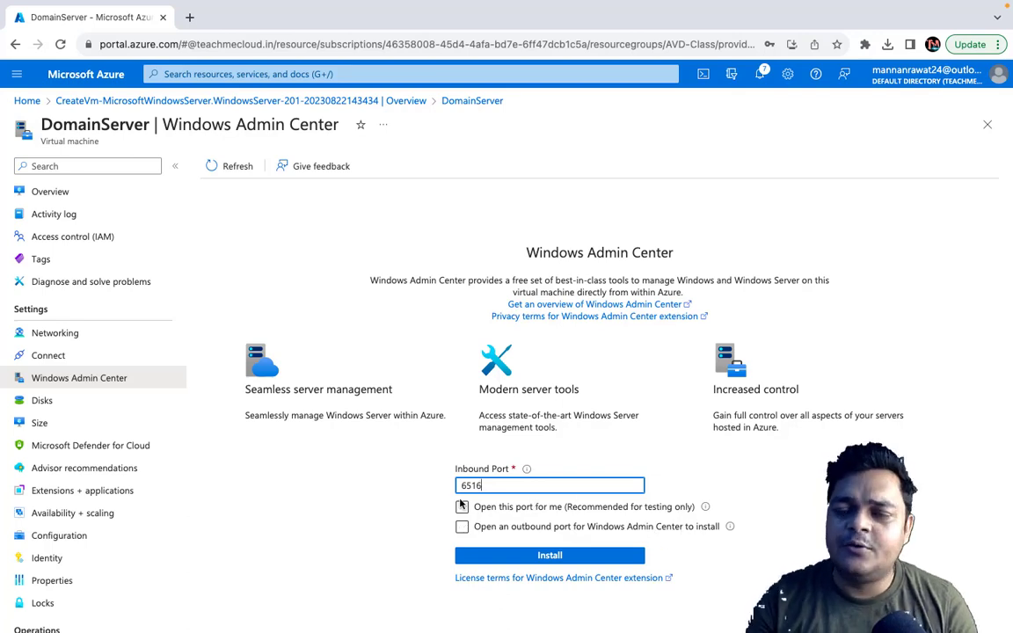
pyautogui.click(560, 555)
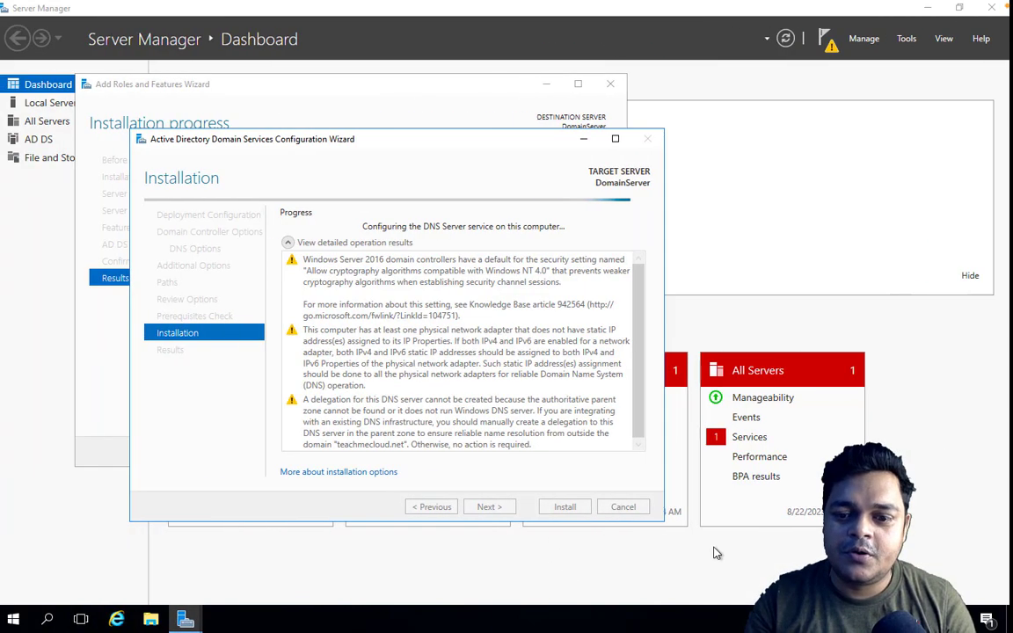
# Step: Switch to the DomainServer remote session, dismiss the restart sign-out notice, and return to the Azure portal
pyautogui.hotkey('ctrl', 'Left')
pyautogui.rightClick(902, 604)
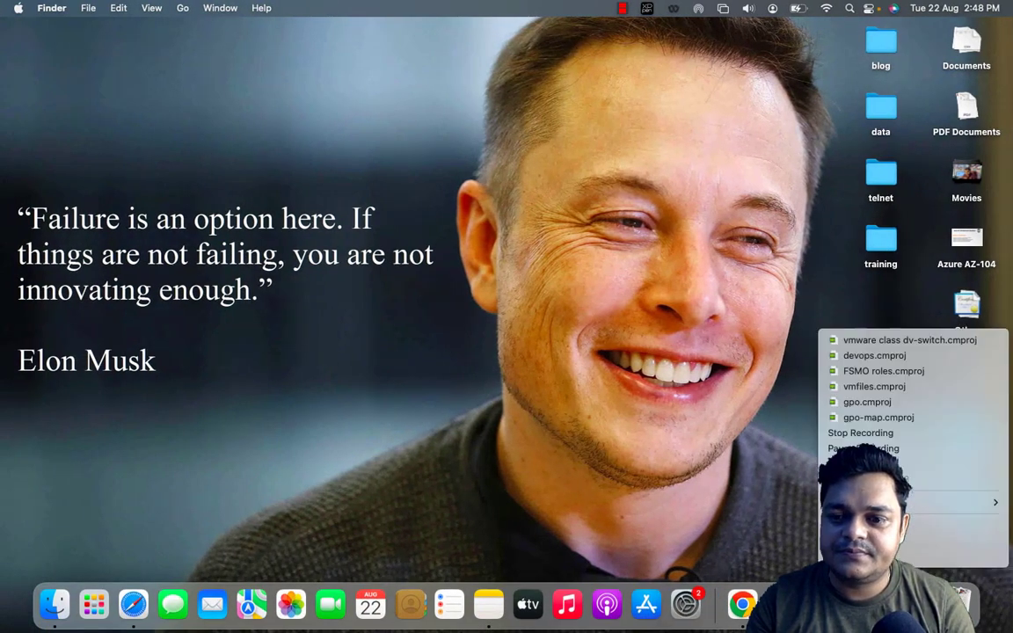
pyautogui.click(889, 446)
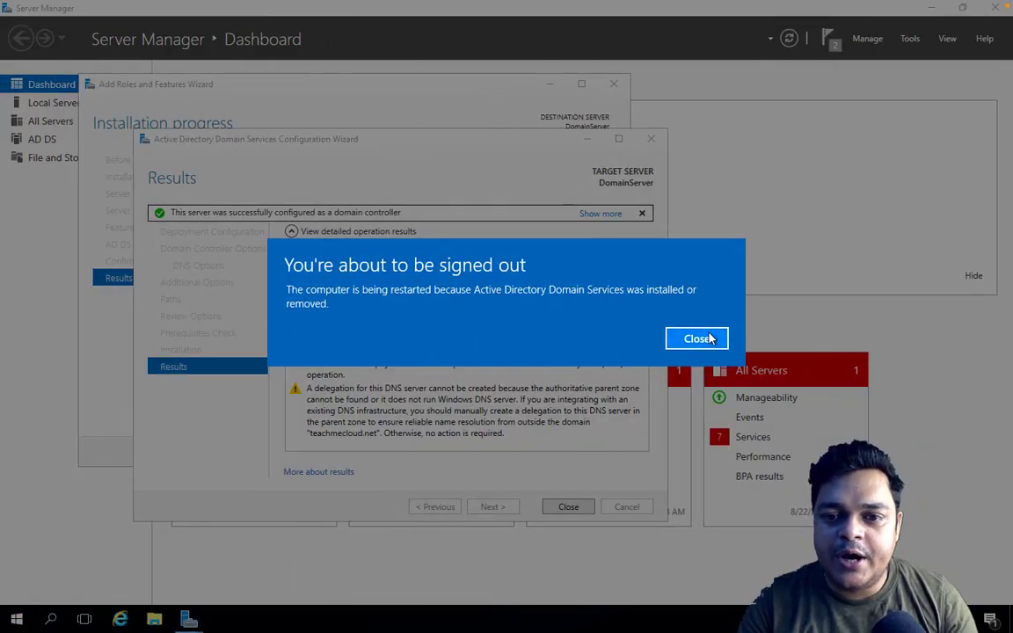
pyautogui.click(711, 338)
pyautogui.hotkey('ctrl', 'Right')
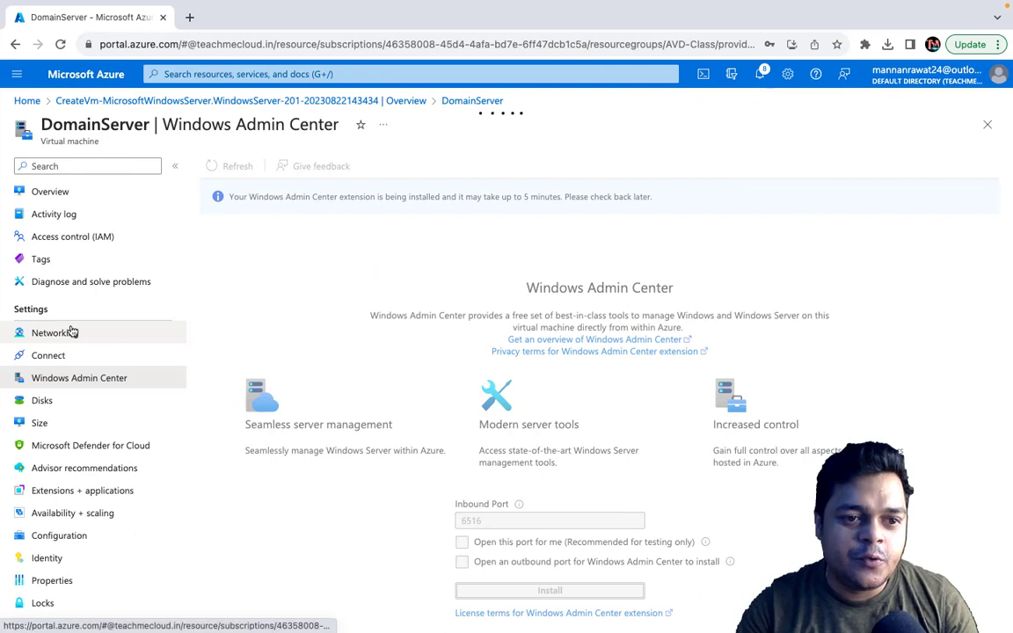
# Step: Go to DomainServer's networking settings and open the Azure portal home in a separate browser tab
pyautogui.click(71, 332)
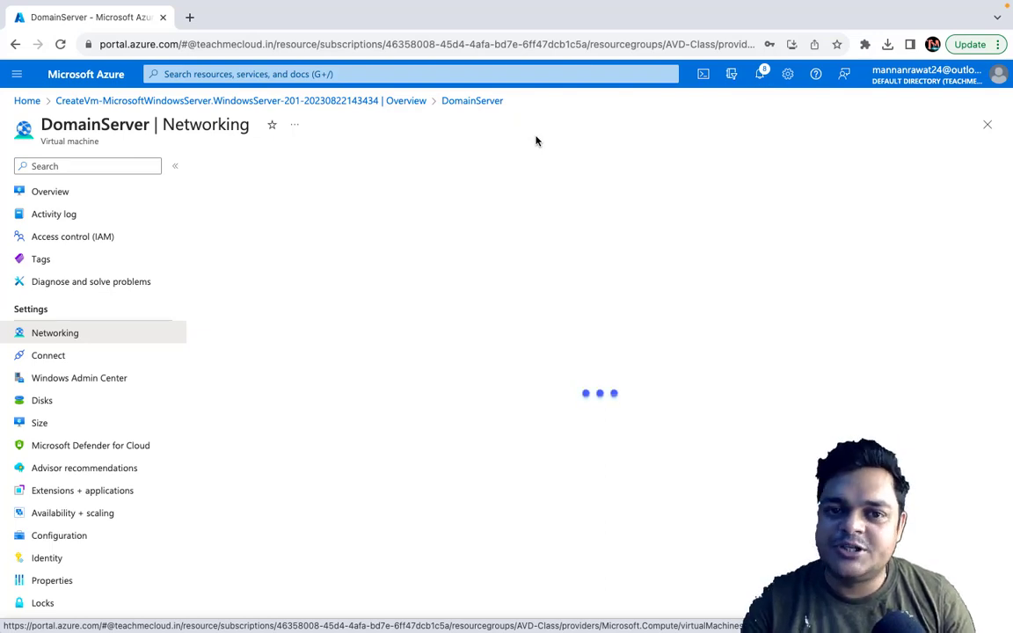
pyautogui.rightClick(83, 75)
pyautogui.click(115, 84)
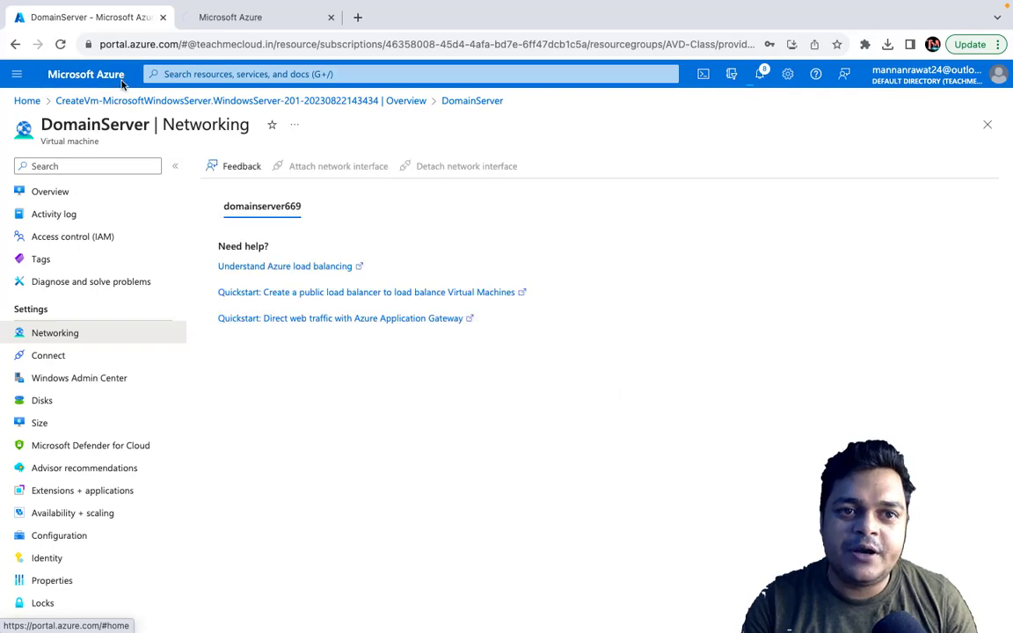
pyautogui.hotkey('ctrl', 'Tab')
pyautogui.click(70, 18)
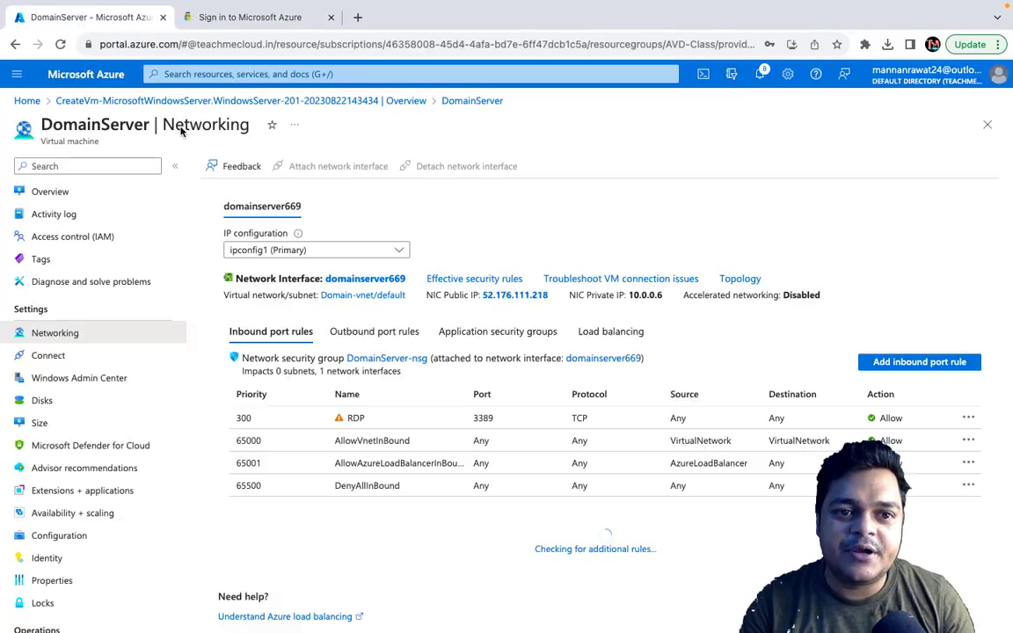
# Step: Add an inbound security rule to DomainServer-nsg allowing any source to reach destination port 6516
pyautogui.click(934, 366)
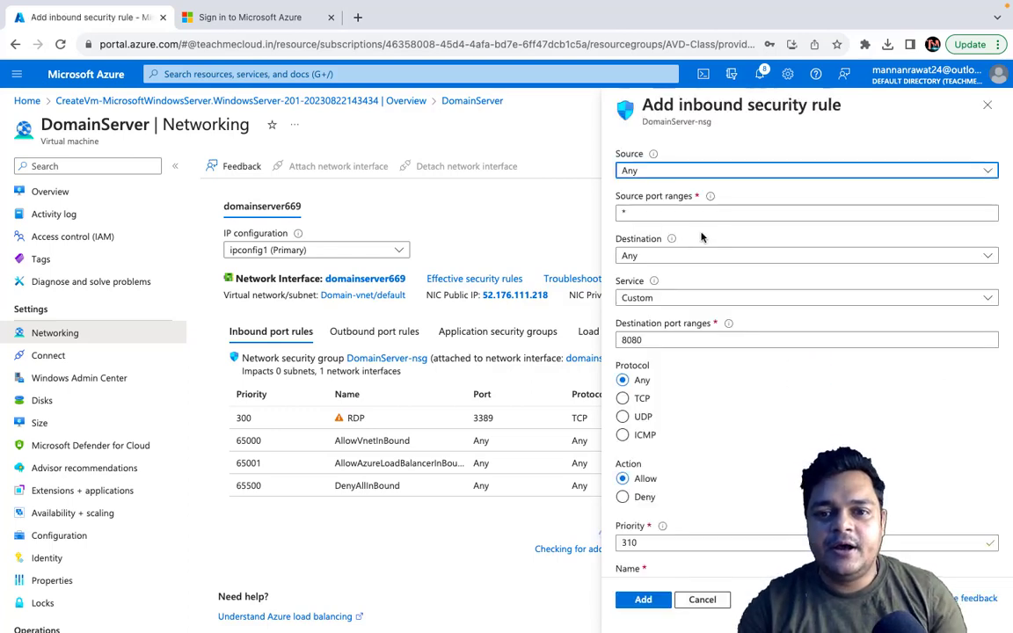
pyautogui.click(668, 339)
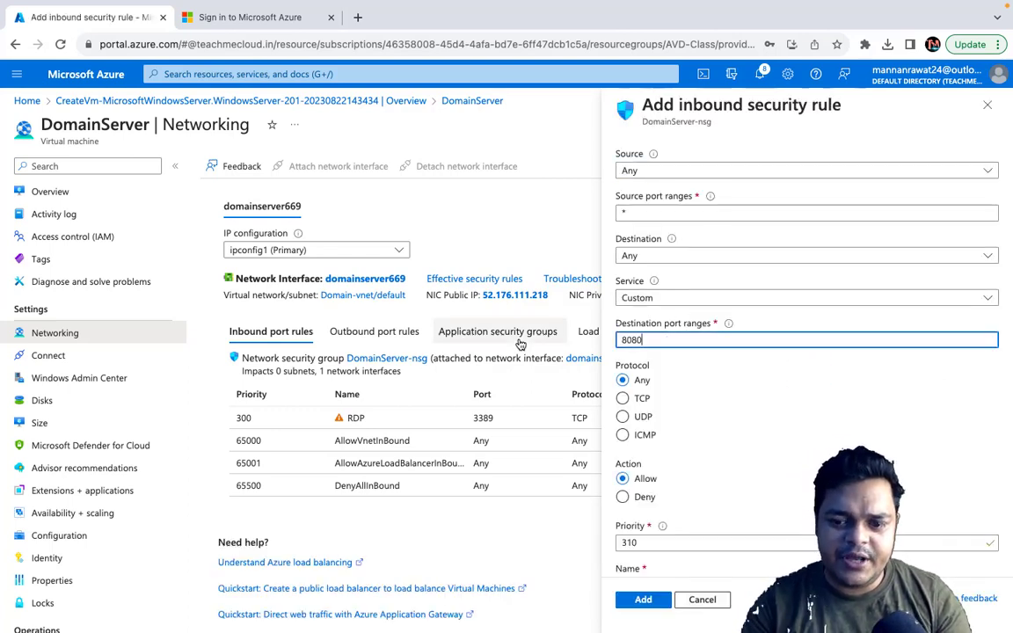
pyautogui.write('6516')
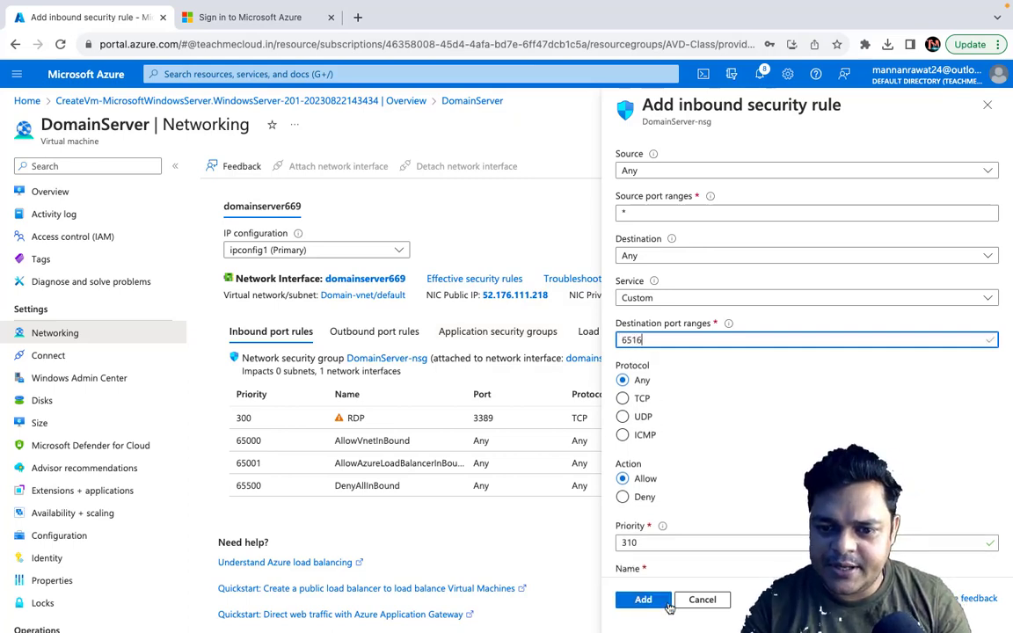
pyautogui.click(645, 605)
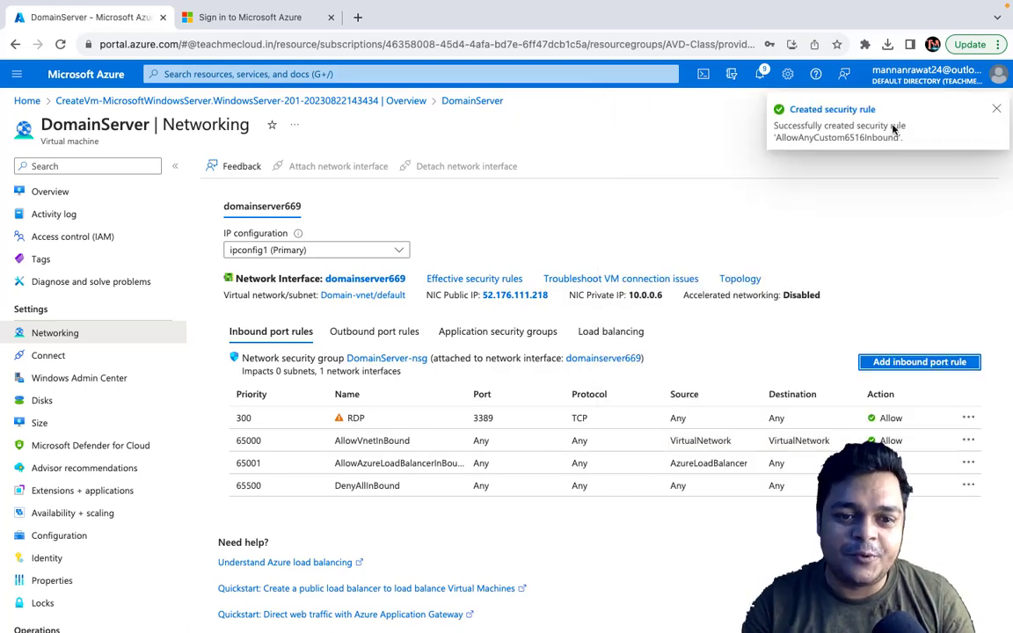
# Step: Close the extra sign-in tab and add an inbound security rule allowing the HTTP service with priority 311
pyautogui.click(904, 362)
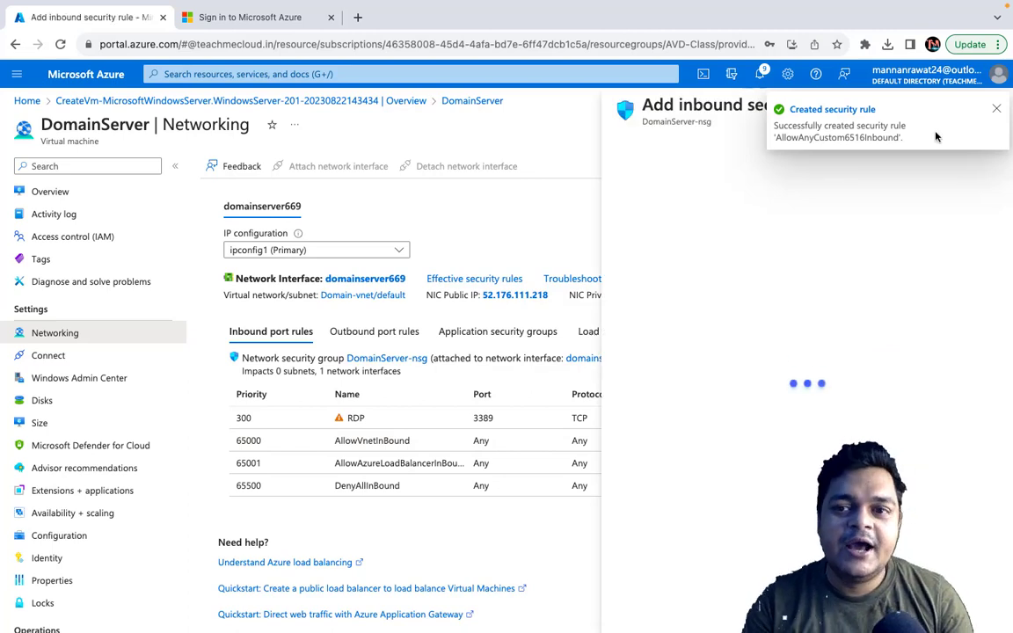
pyautogui.click(996, 115)
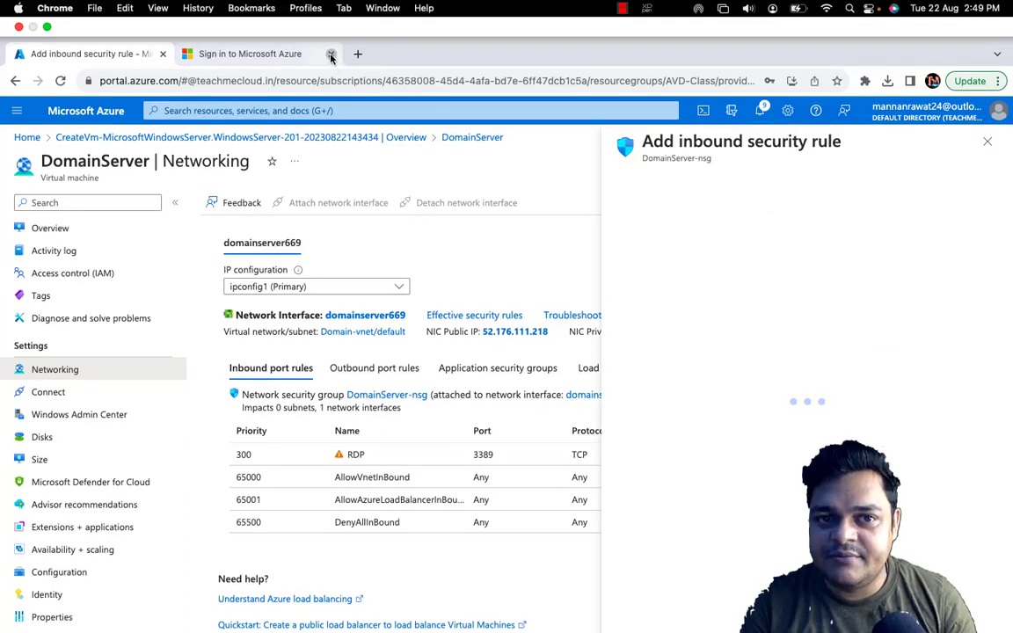
pyautogui.click(331, 55)
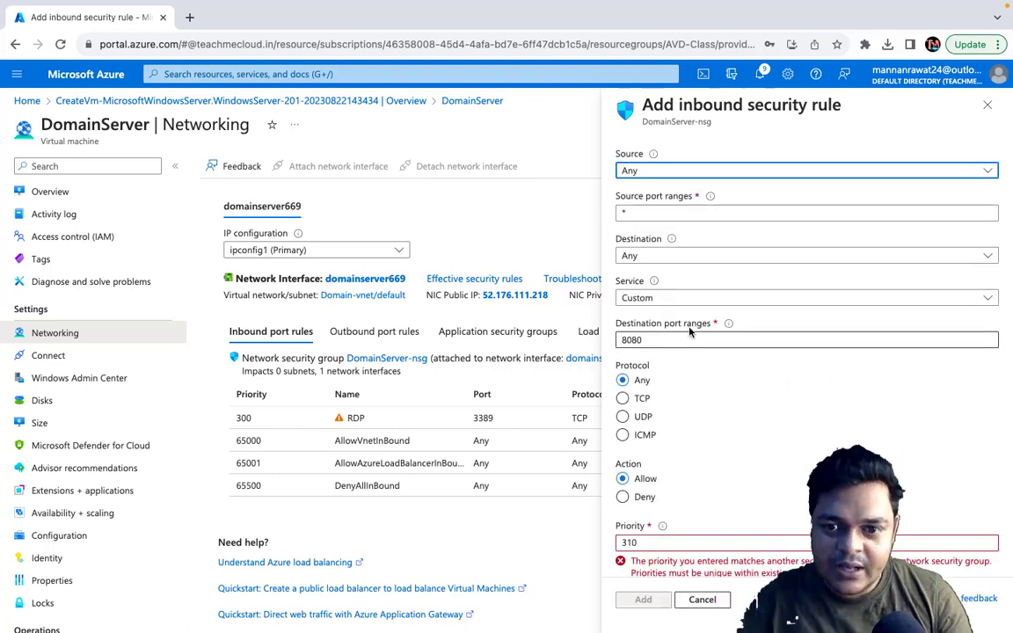
pyautogui.doubleClick(673, 342)
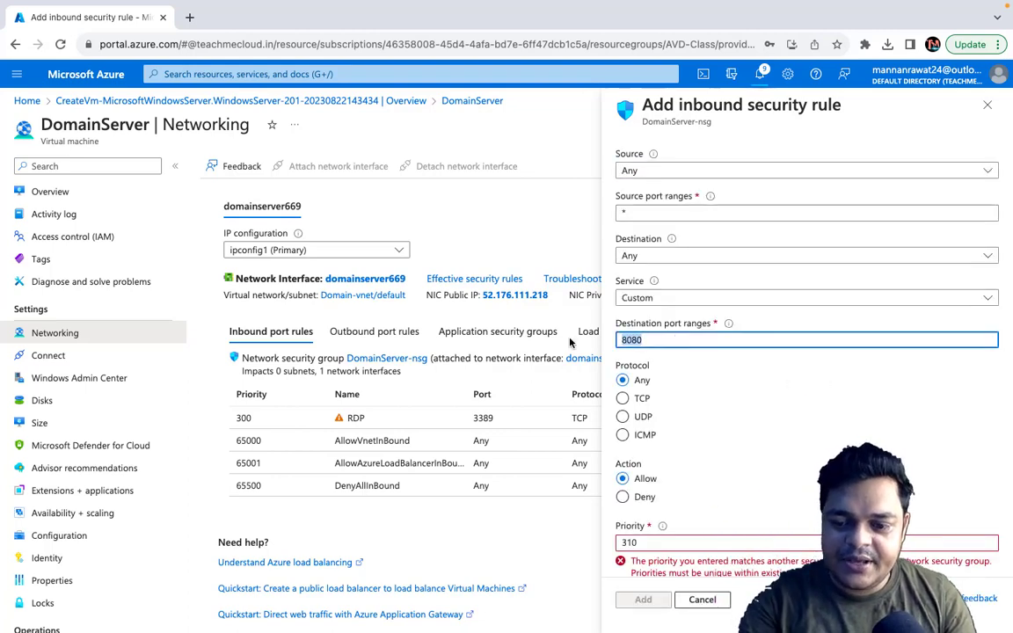
pyautogui.press('BackSpace')
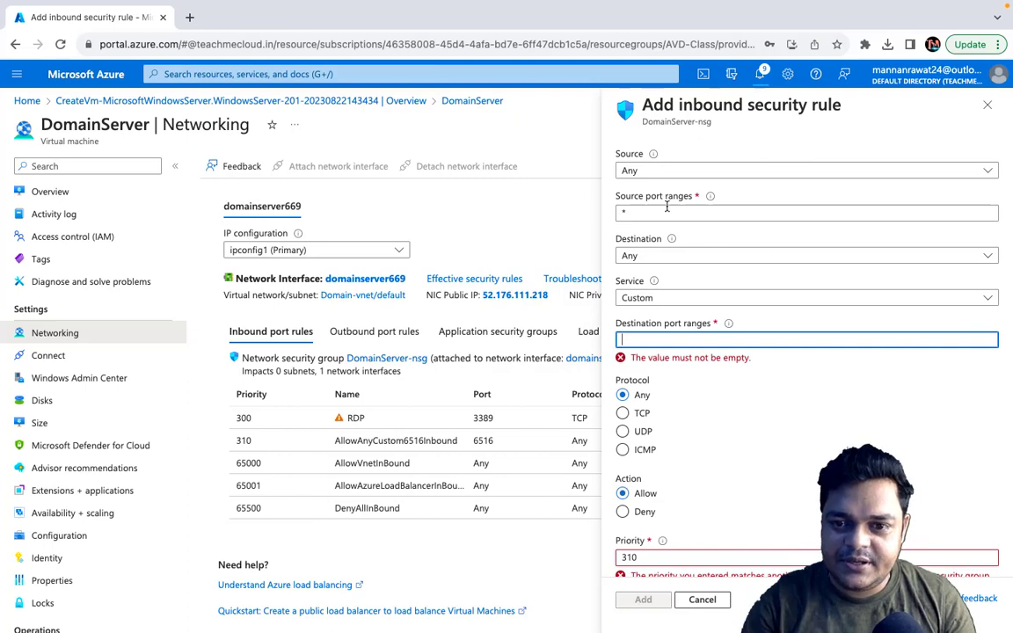
pyautogui.click(680, 297)
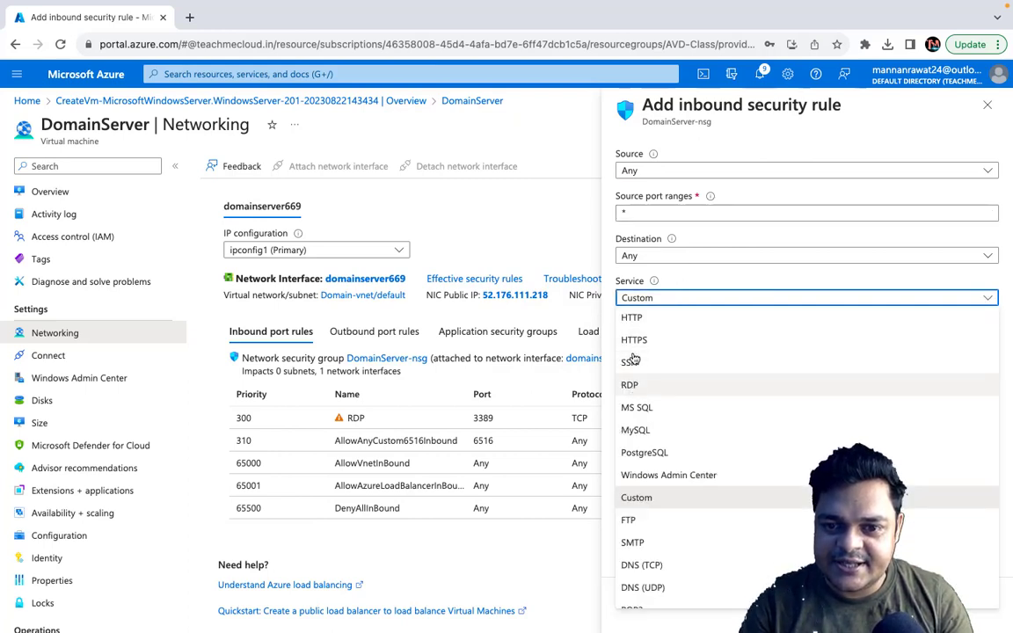
pyautogui.click(637, 318)
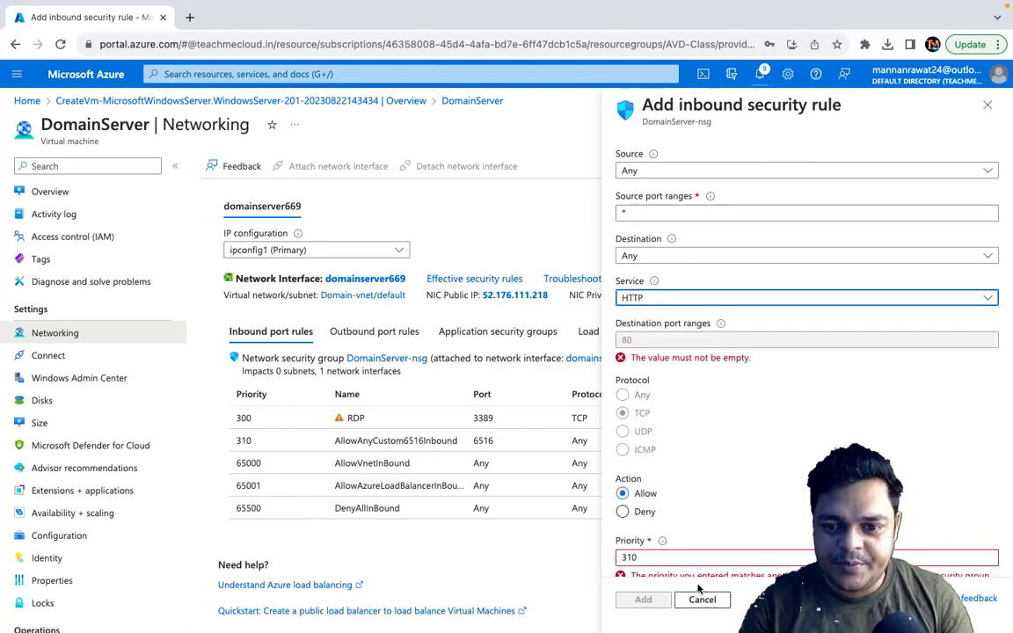
pyautogui.scroll(-3, 668, 457)
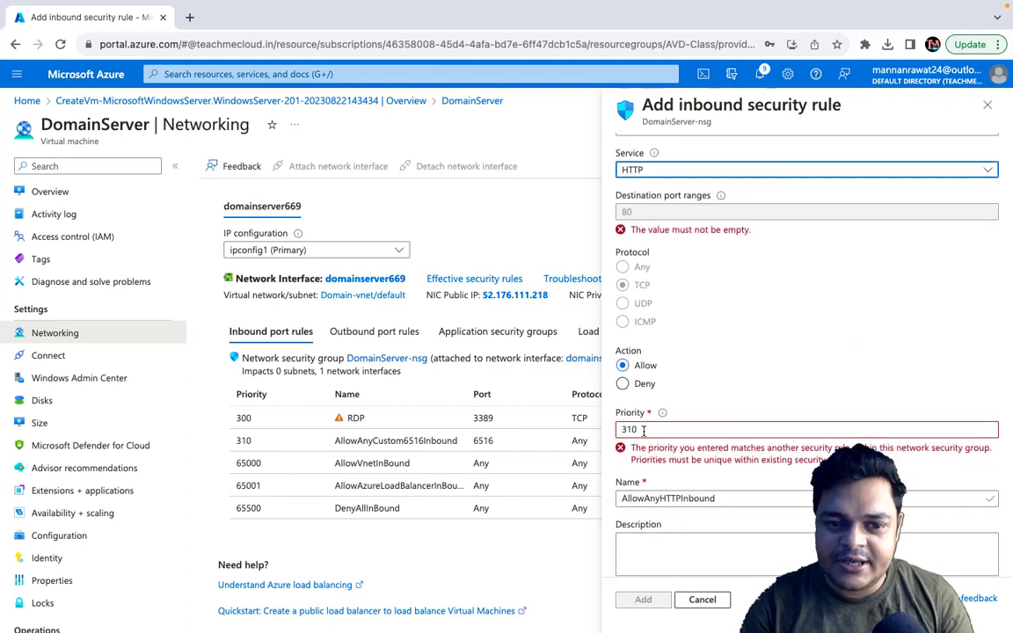
pyautogui.click(643, 430)
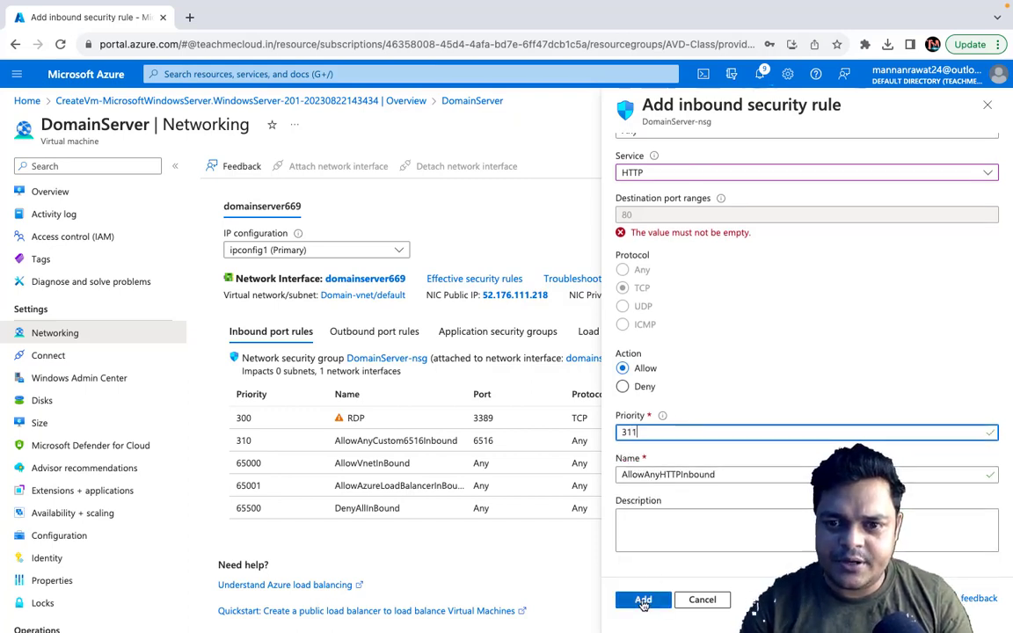
pyautogui.click(645, 601)
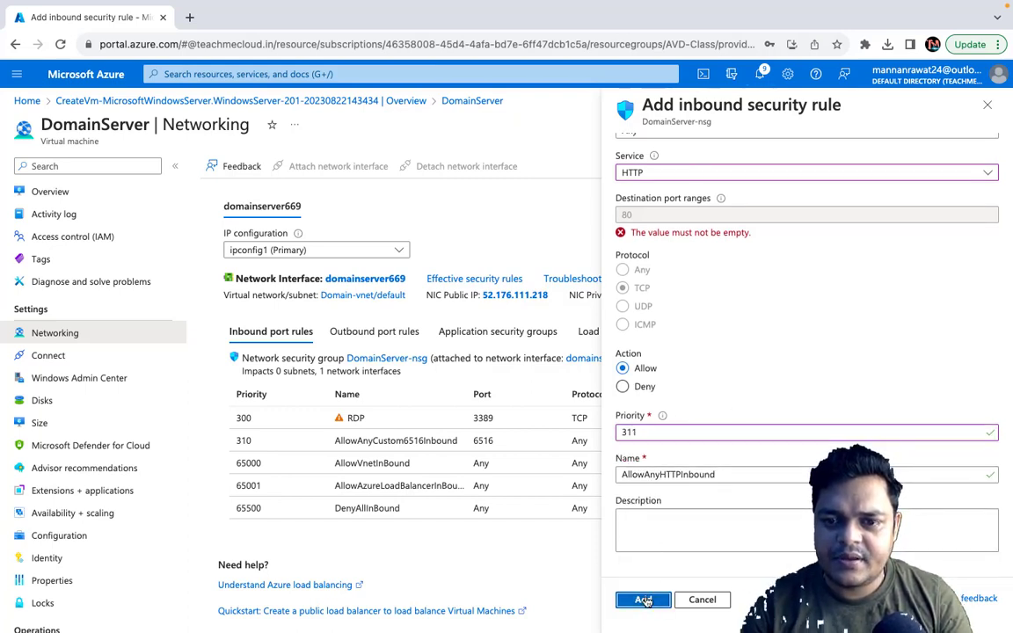
pyautogui.scroll(3, 657, 282)
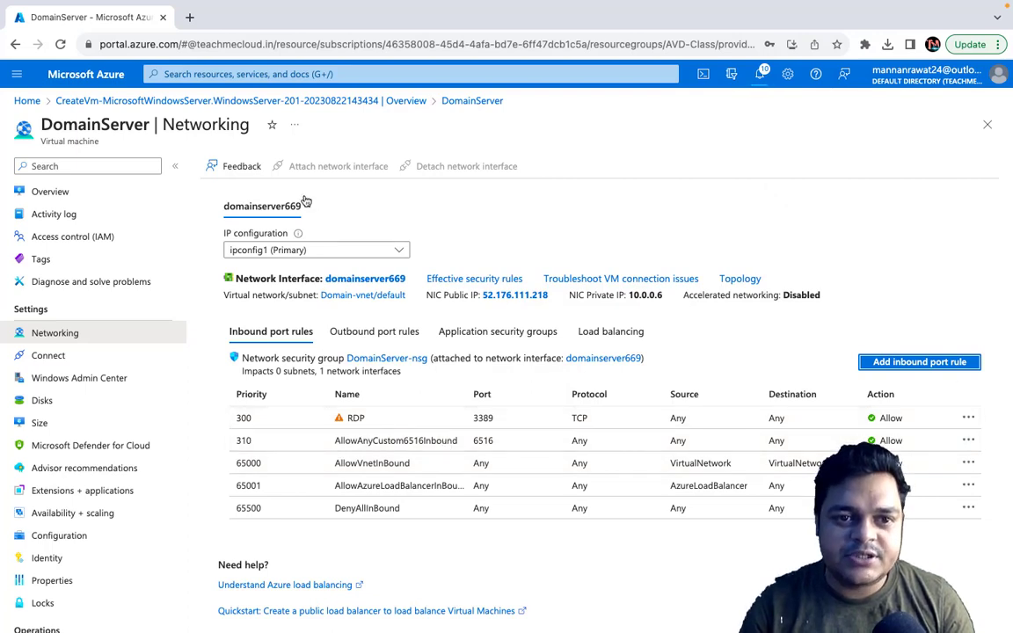
# Step: Reload DomainServer's networking page and dismiss the subscription credit notifications
pyautogui.click(411, 49)
pyautogui.press('Return')
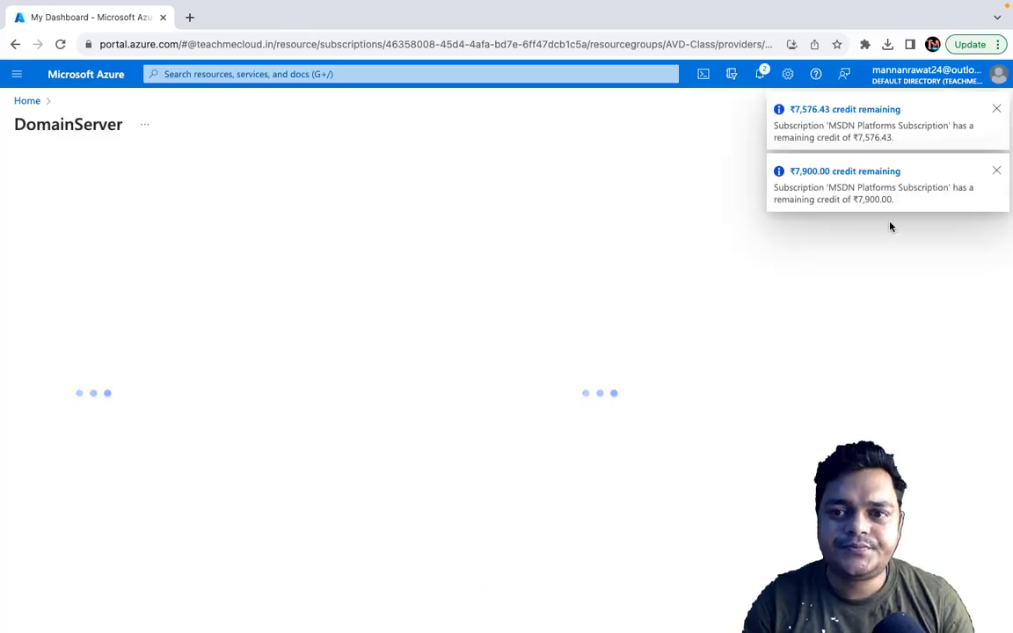
pyautogui.click(997, 171)
pyautogui.click(999, 111)
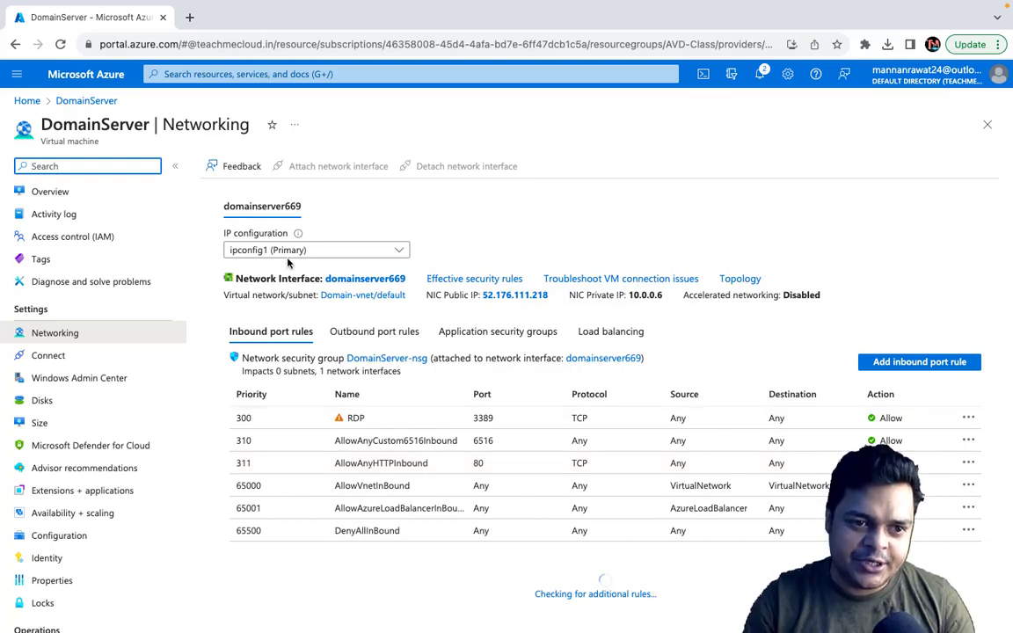
# Step: Check the portal notifications, then return to DomainServer's overview
pyautogui.click(760, 74)
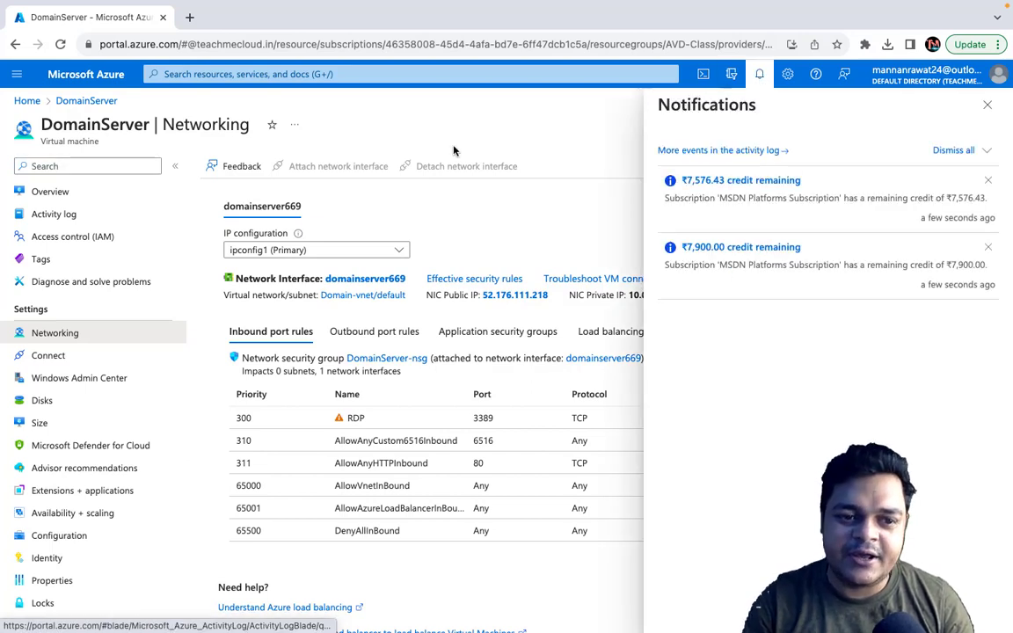
pyautogui.click(54, 198)
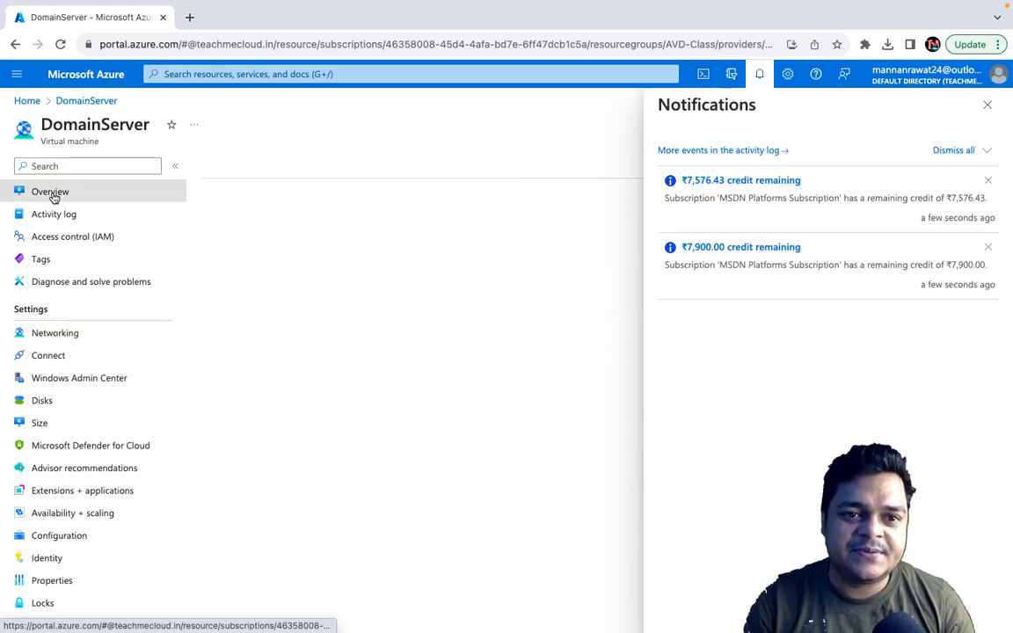
pyautogui.click(986, 106)
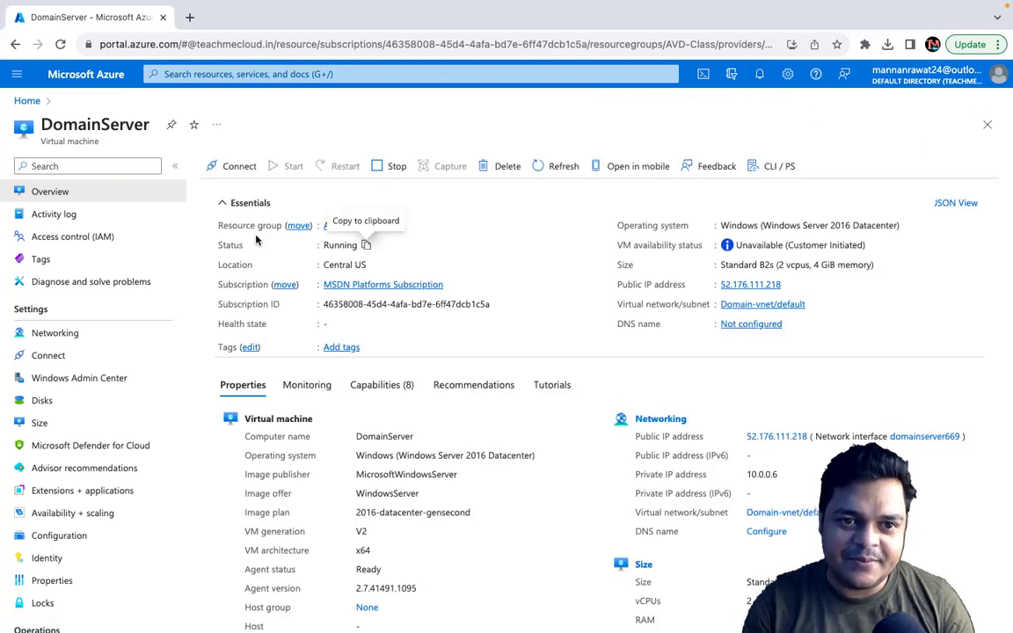
# Step: Open DomainServer's Windows Admin Center page from its additional connection options to check the extension's installation status
pyautogui.click(239, 166)
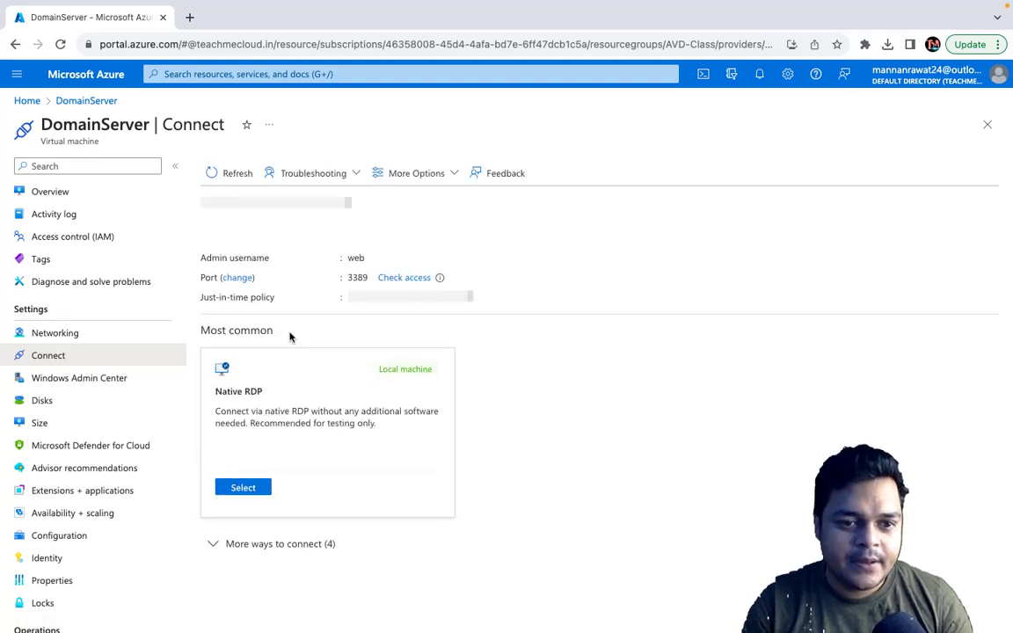
pyautogui.click(314, 547)
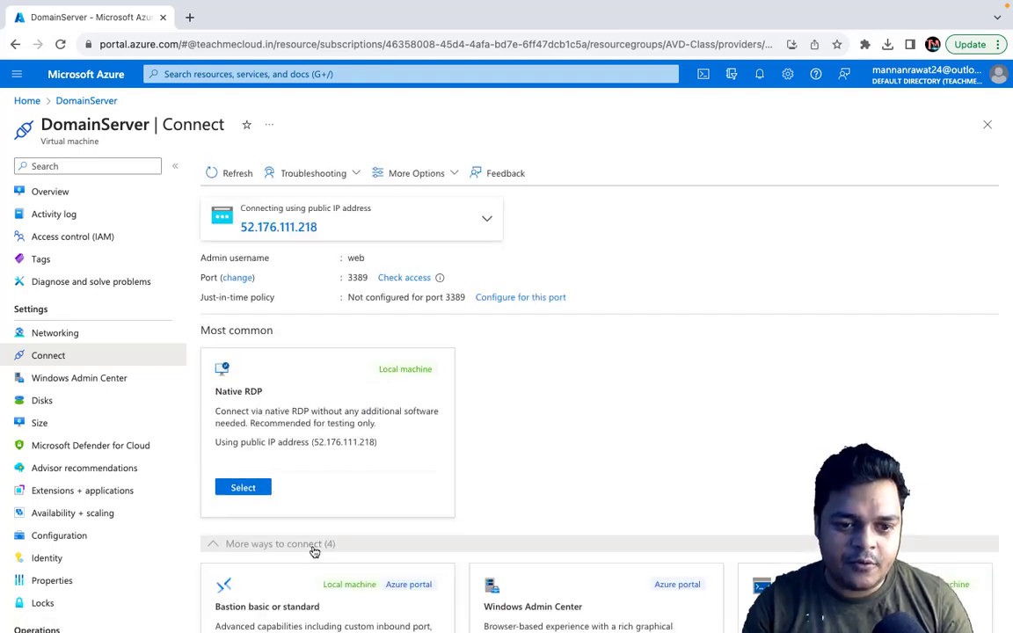
pyautogui.scroll(-3, 439, 502)
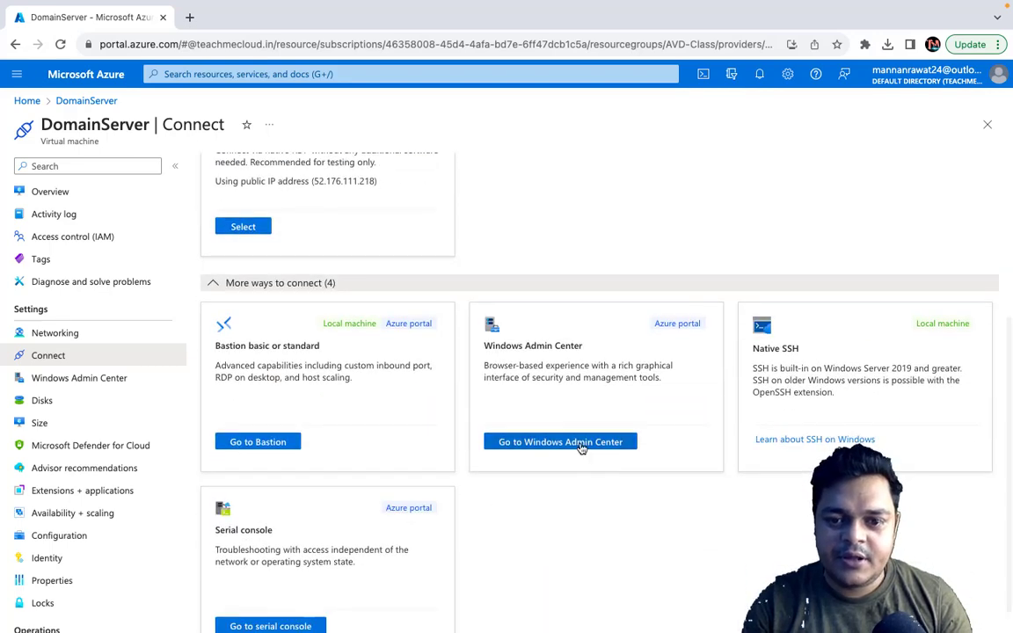
pyautogui.click(581, 446)
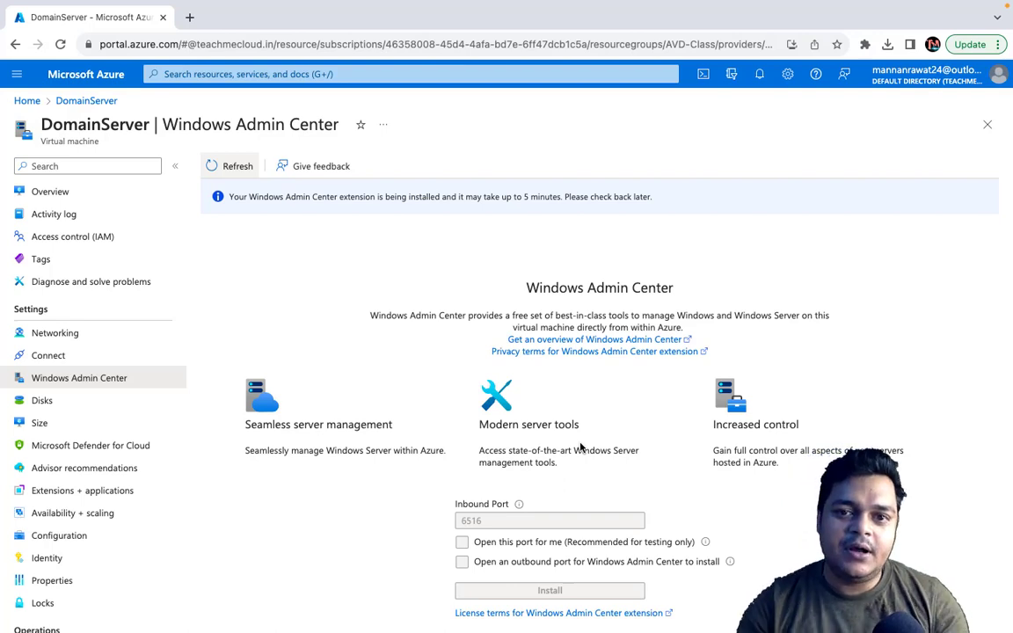
pyautogui.scroll(-1, 587, 329)
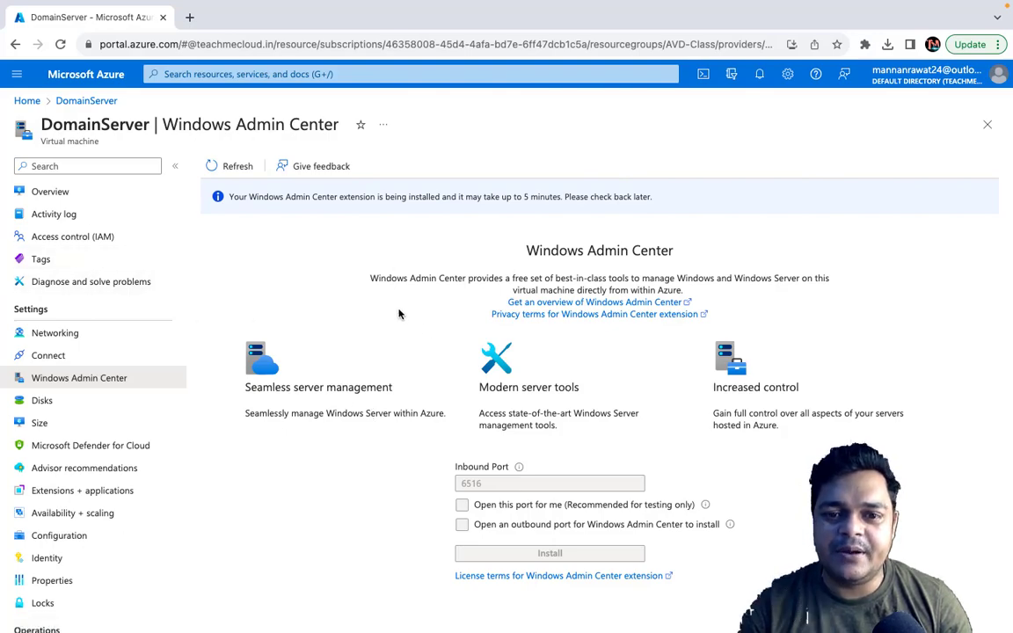
pyautogui.hotkey('ctrl', 'Left')
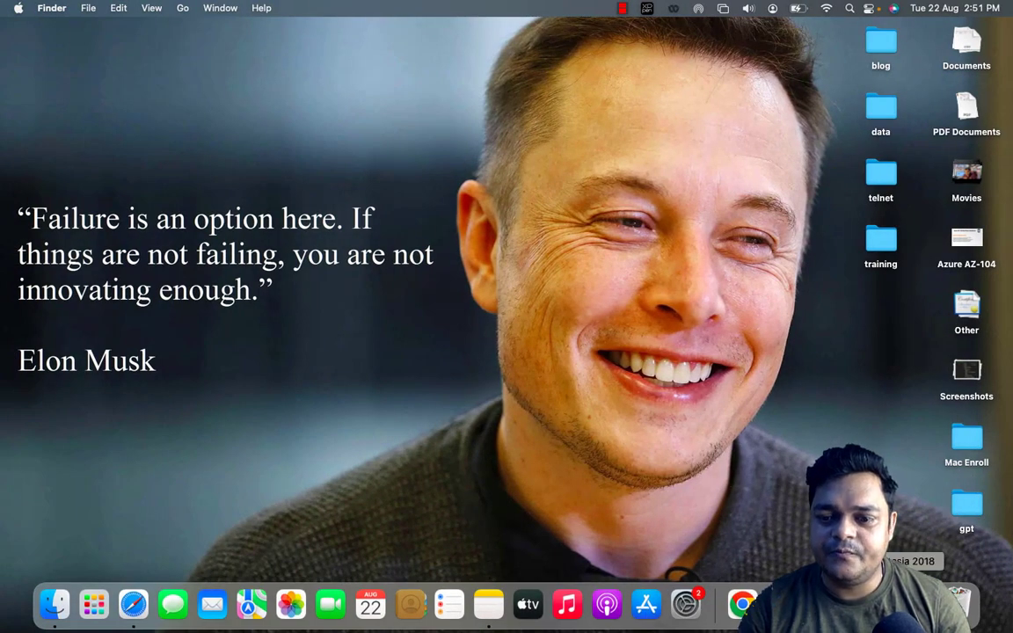
pyautogui.rightClick(900, 603)
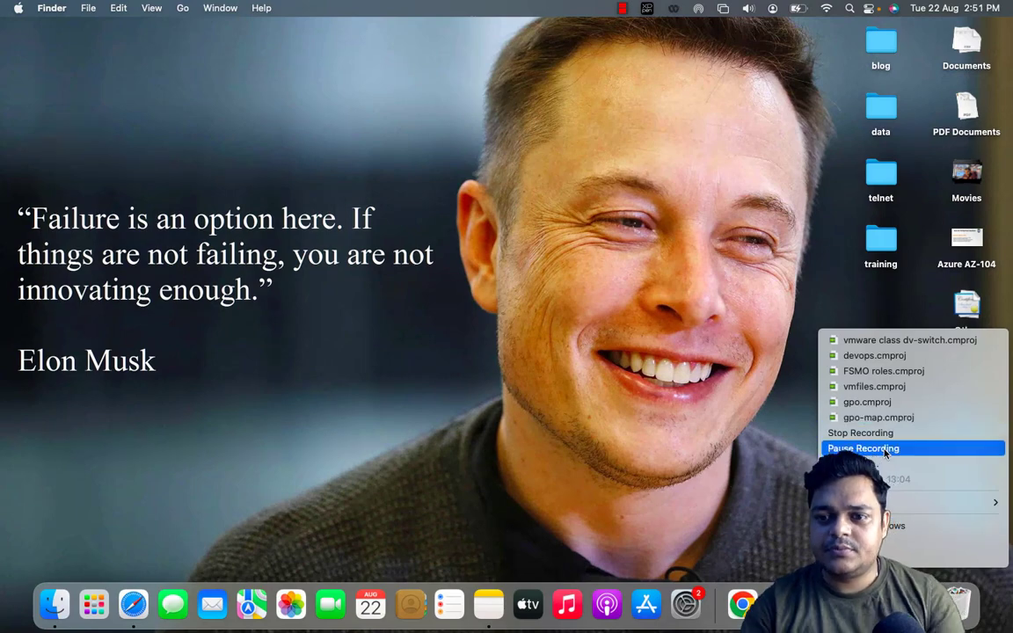
pyautogui.click(885, 449)
pyautogui.hotkey('ctrl', 'Right')
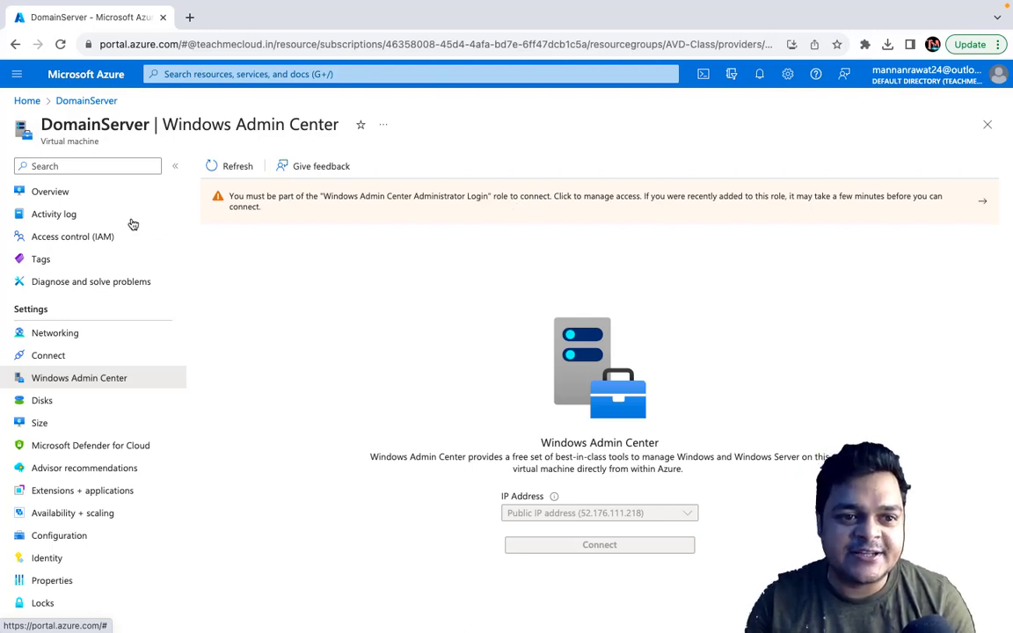
# Step: Start a role assignment in DomainServer's access control and choose the Windows Admin Center Administrator Login role
pyautogui.click(95, 246)
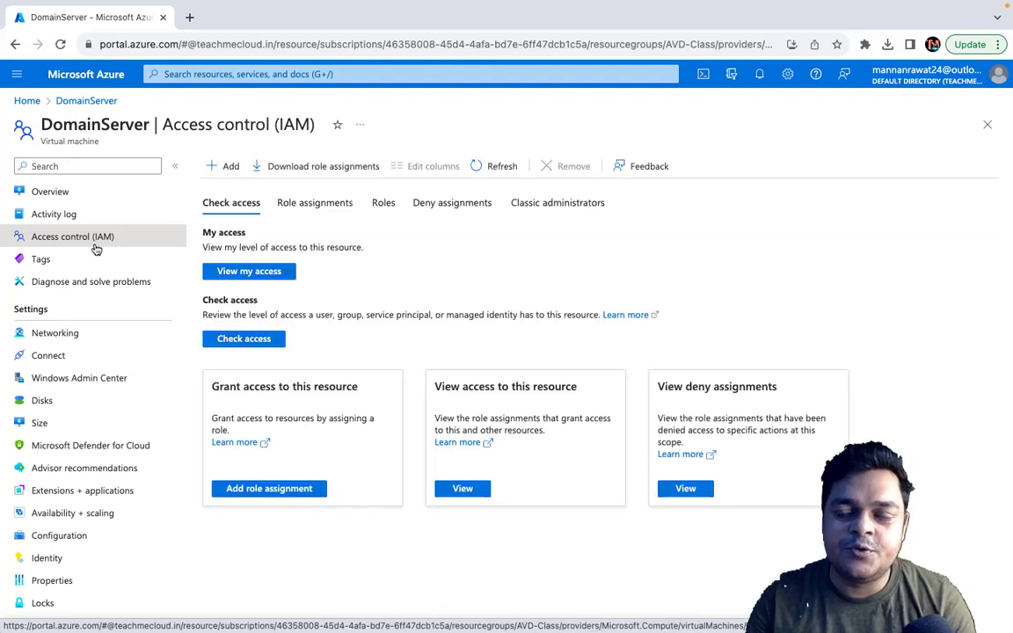
pyautogui.click(231, 169)
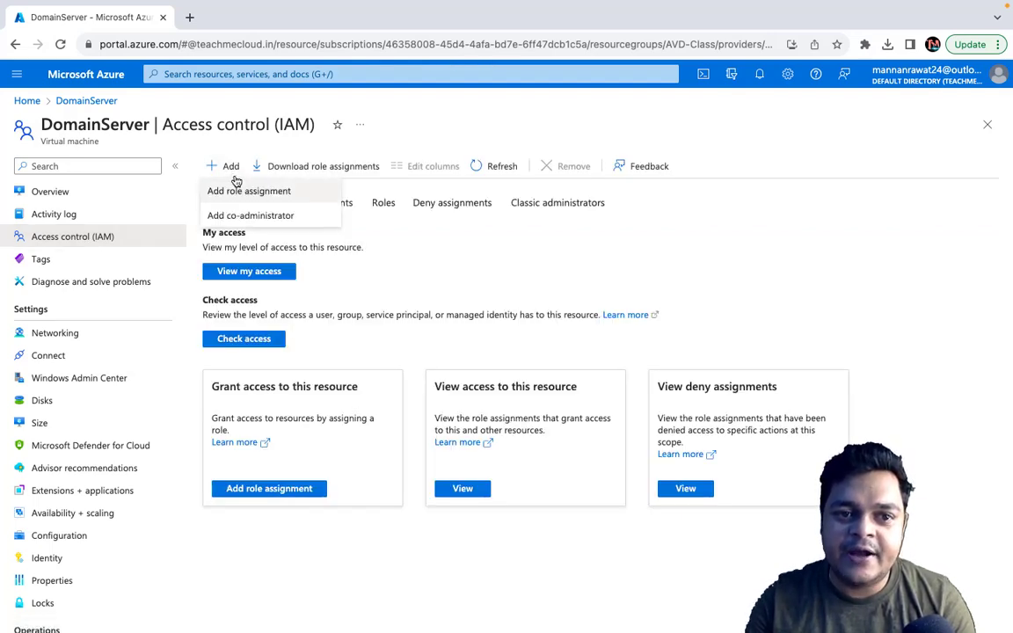
pyautogui.click(237, 183)
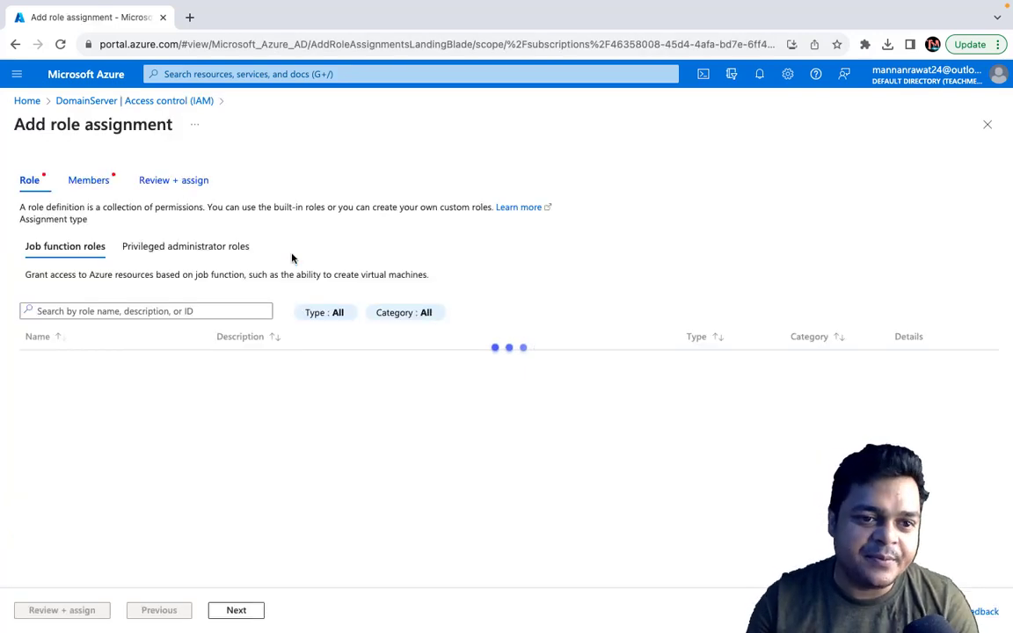
pyautogui.click(82, 312)
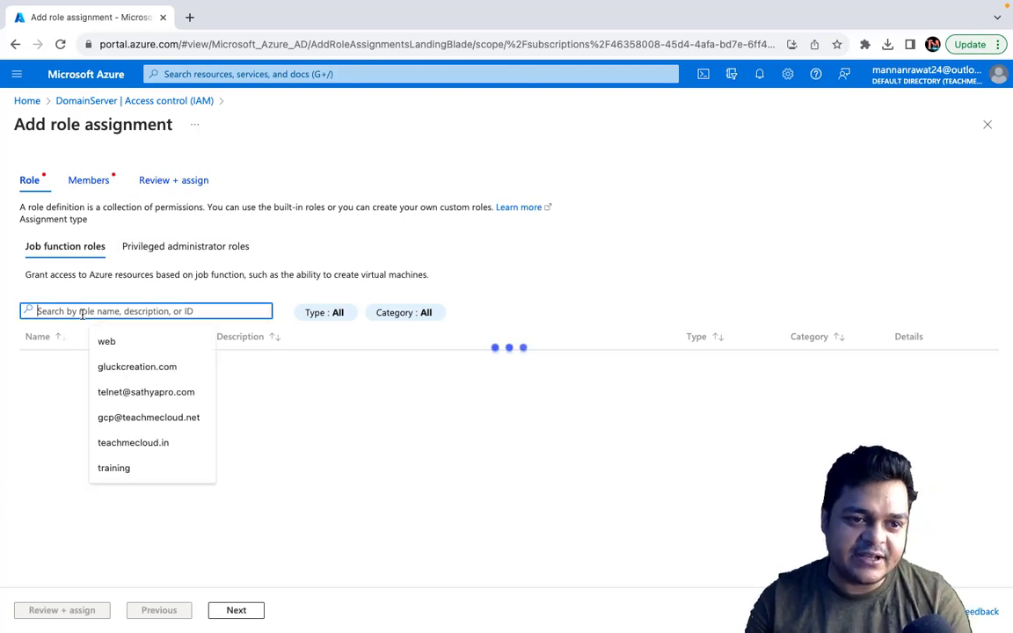
pyautogui.write('windiw')
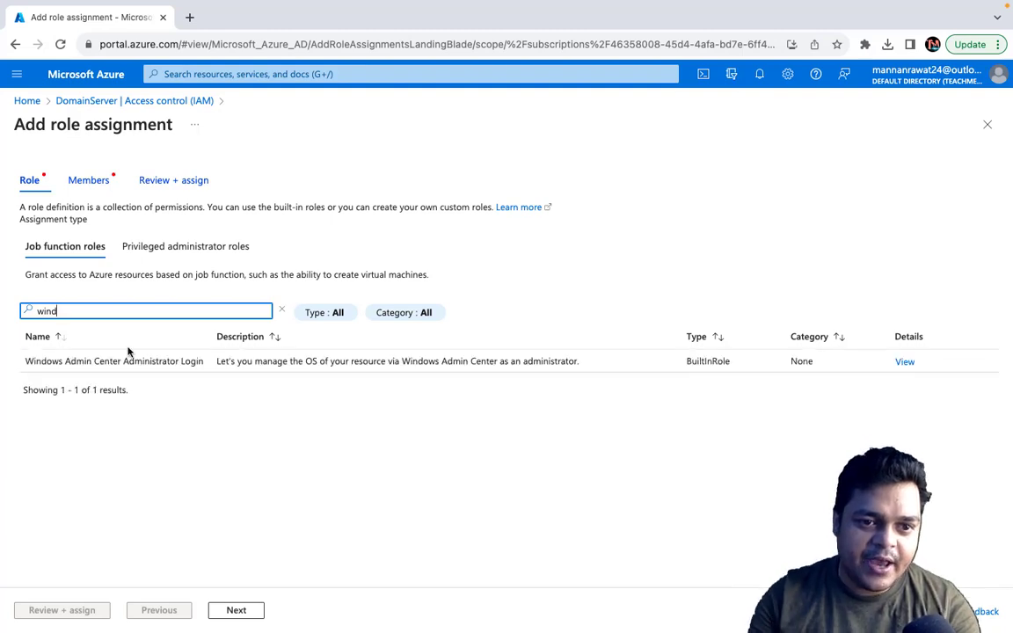
pyautogui.click(136, 361)
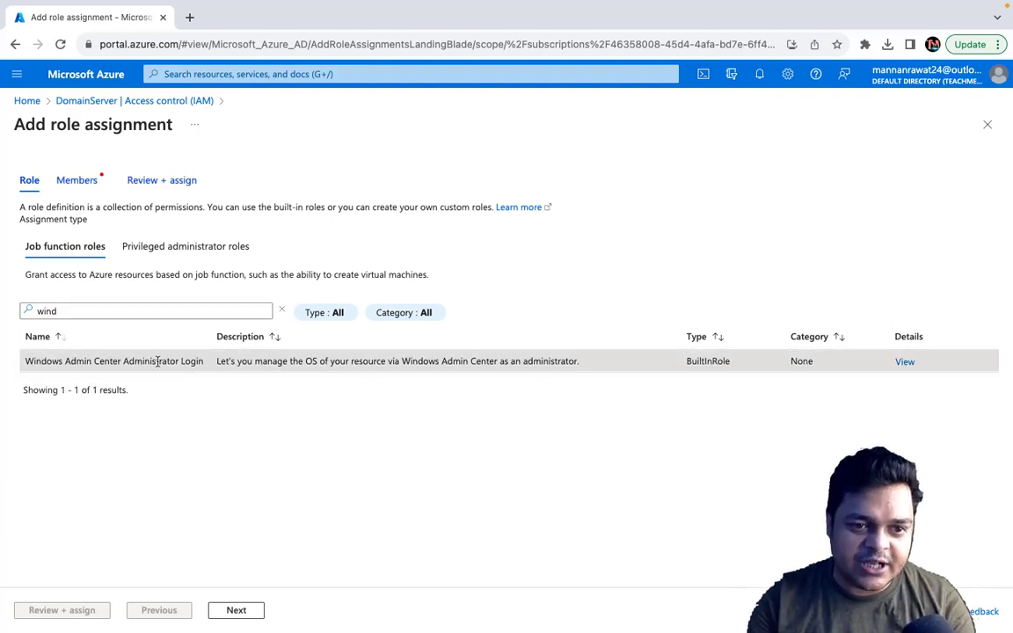
pyautogui.click(238, 610)
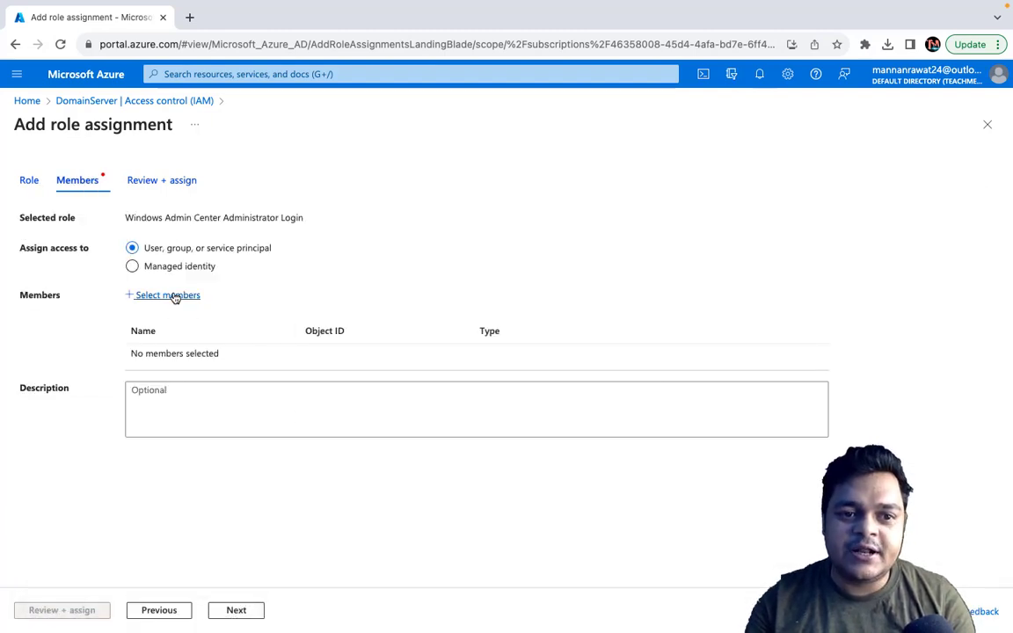
# Step: Add the subscription owner's user account as the role's member, then review and submit the assignment
pyautogui.click(175, 298)
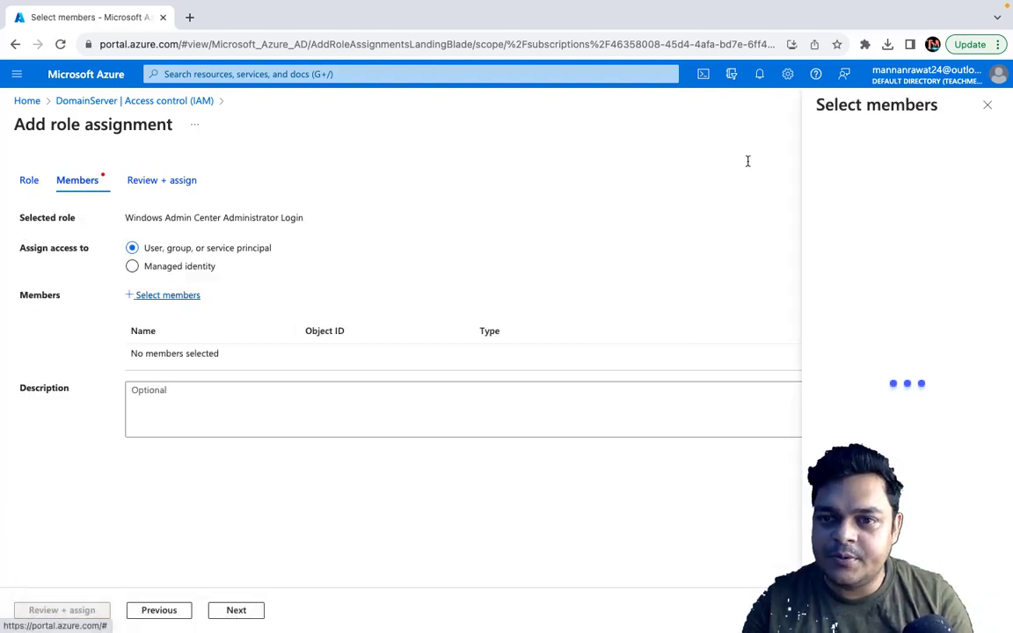
pyautogui.write('mann')
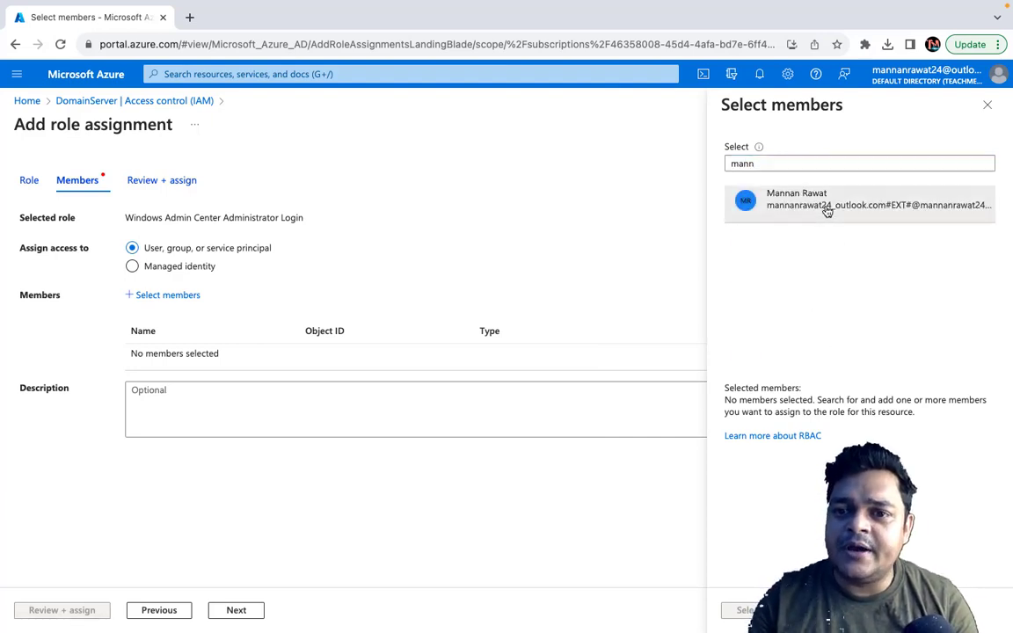
pyautogui.click(827, 209)
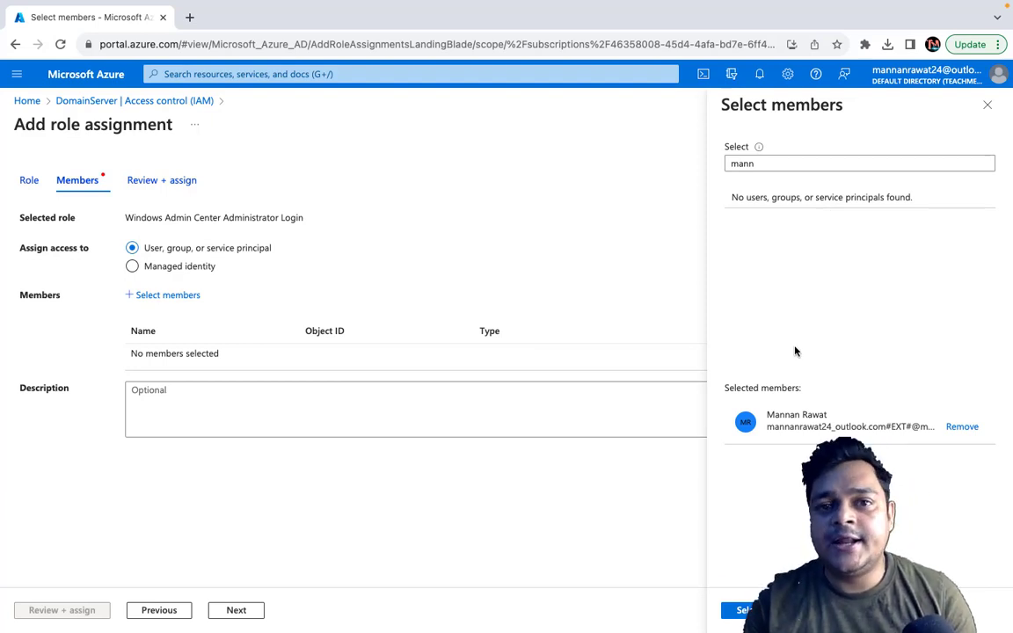
pyautogui.click(743, 610)
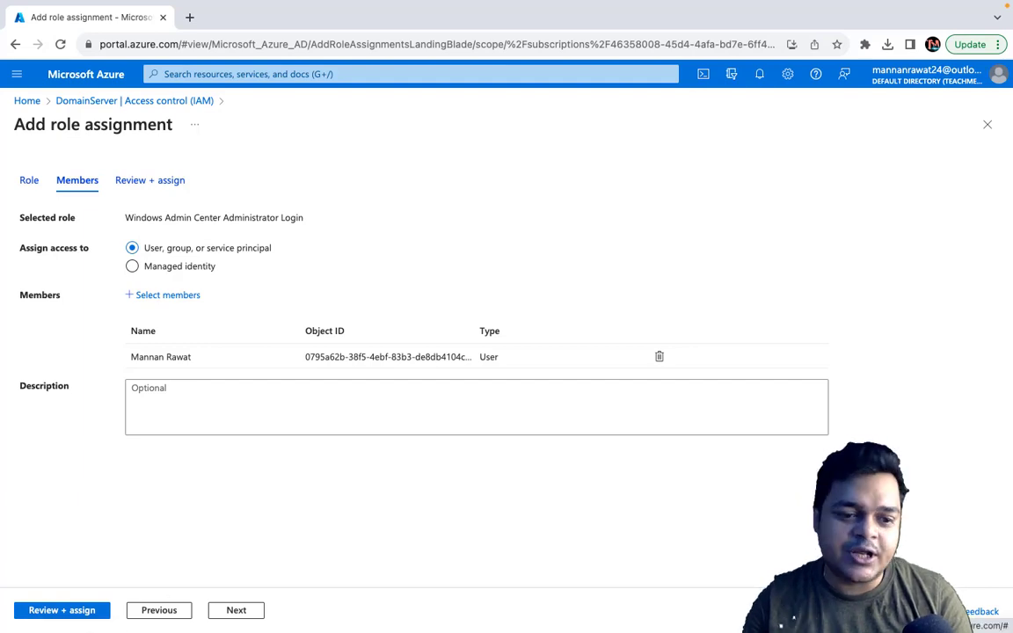
pyautogui.click(85, 613)
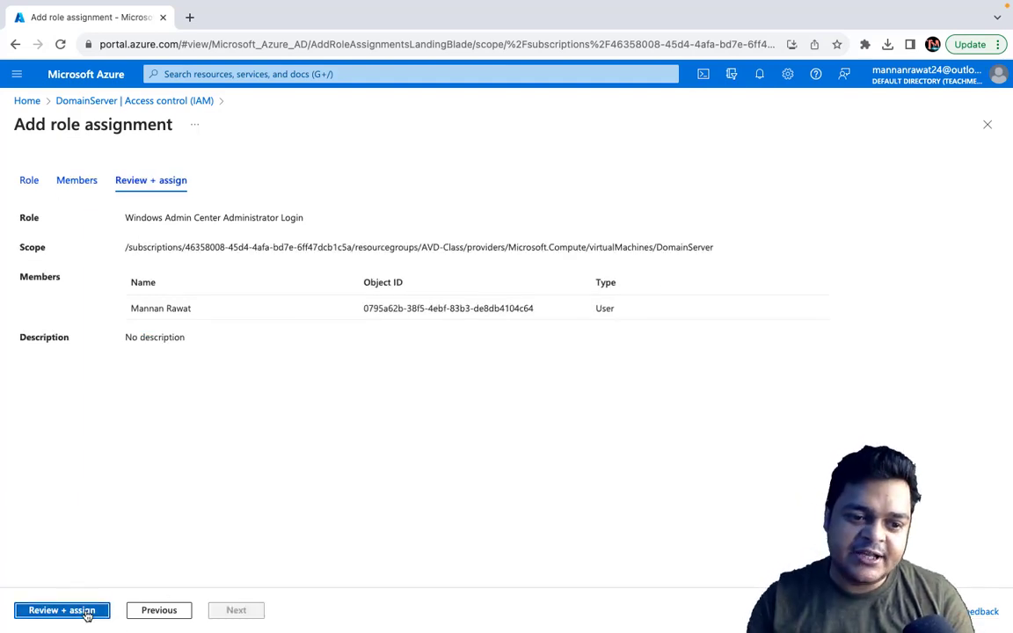
pyautogui.click(85, 613)
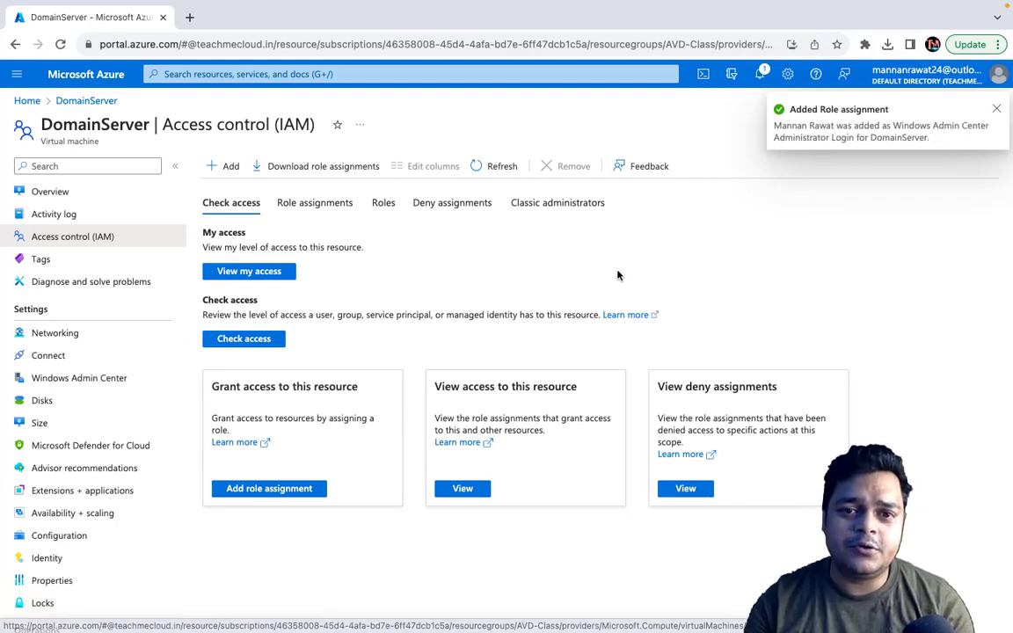
# Step: Go to Windows Admin Center from DomainServer's connection options and connect using the VM's public IP address
pyautogui.click(55, 194)
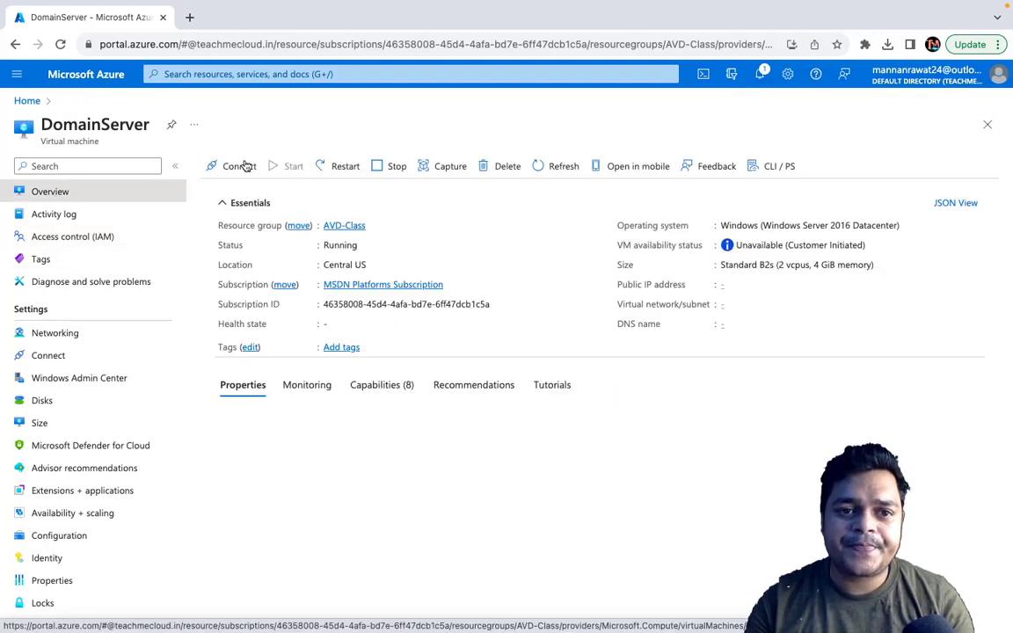
pyautogui.click(243, 166)
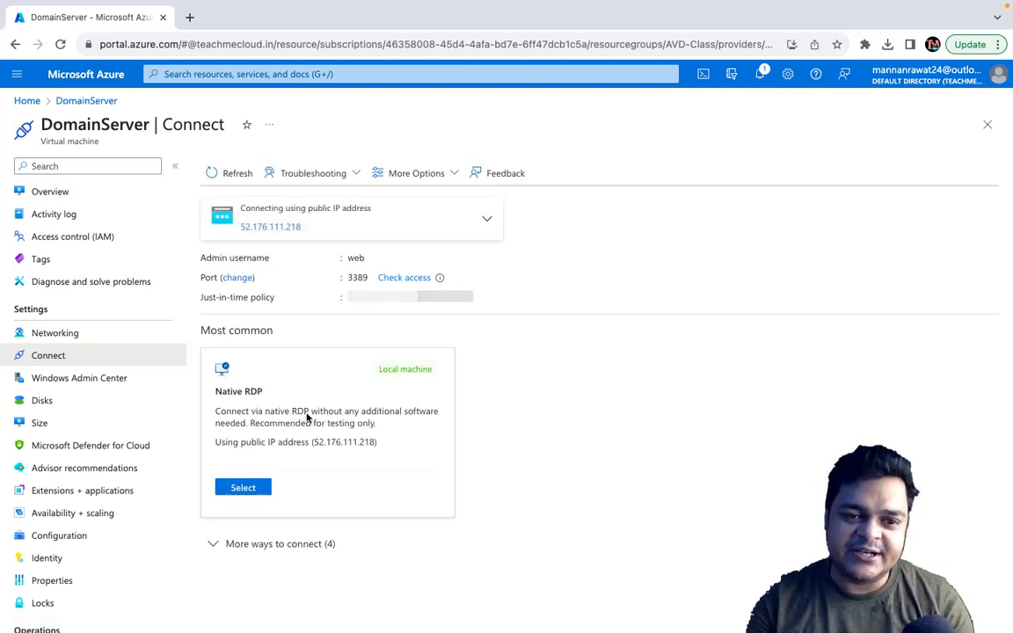
pyautogui.click(273, 547)
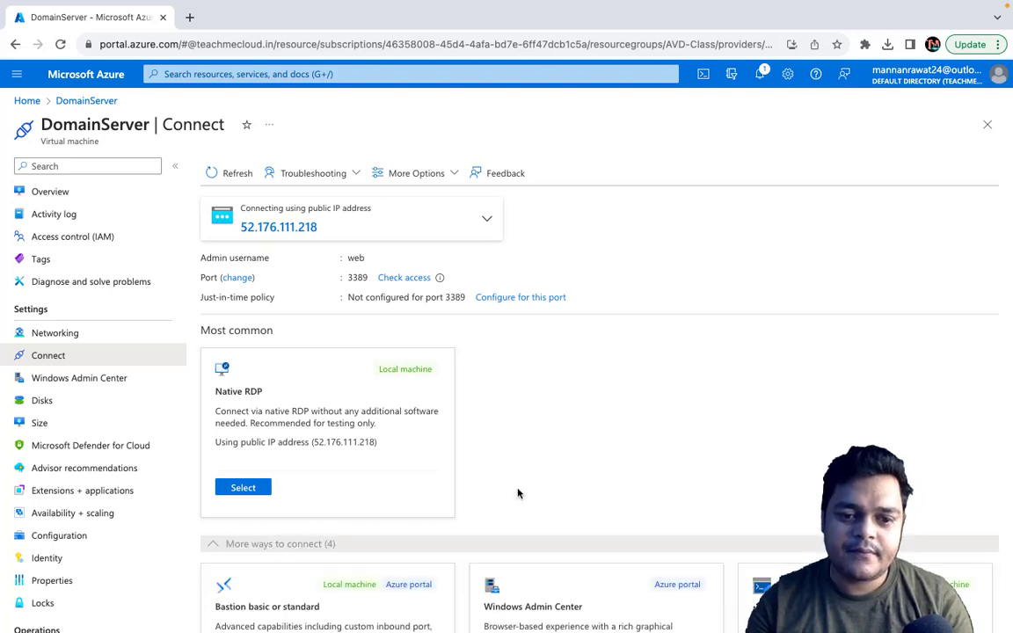
pyautogui.scroll(-3, 519, 488)
pyautogui.click(577, 412)
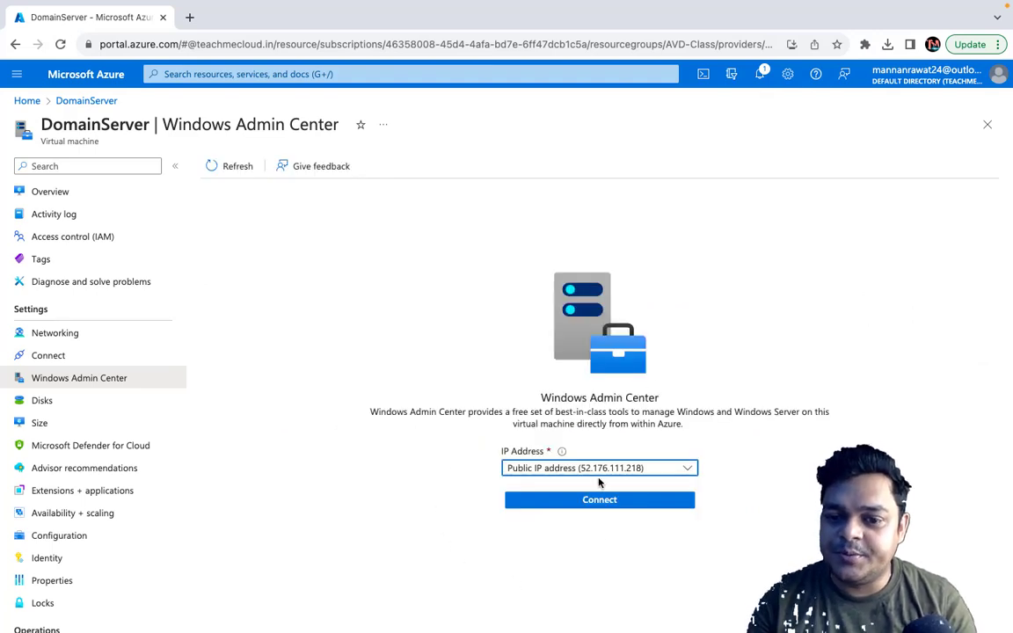
pyautogui.click(619, 501)
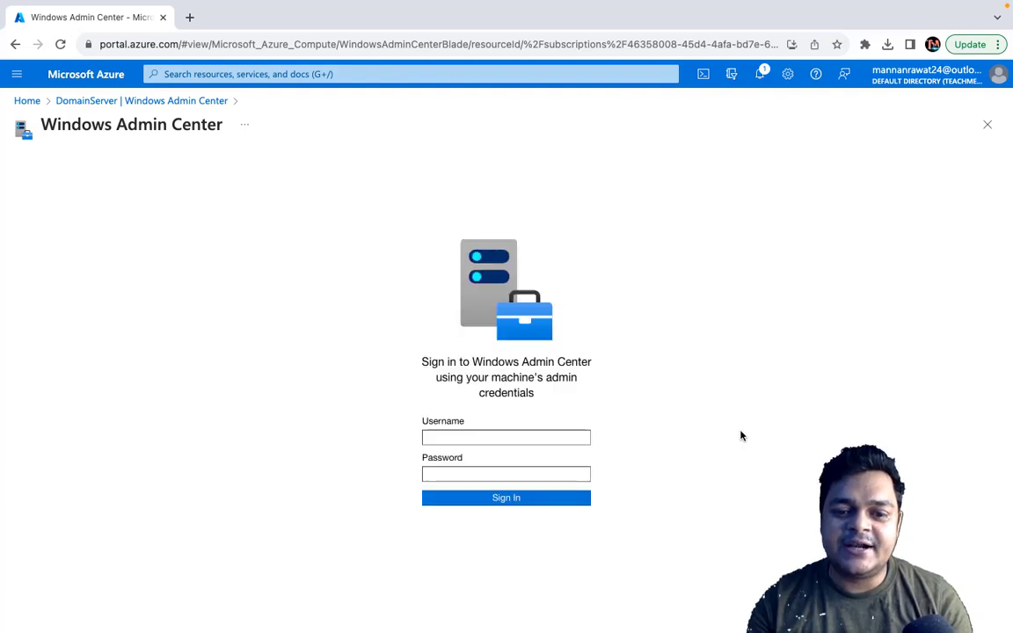
# Step: Try to sign in to Windows Admin Center with the username web and the machine's admin password
pyautogui.rightClick(458, 439)
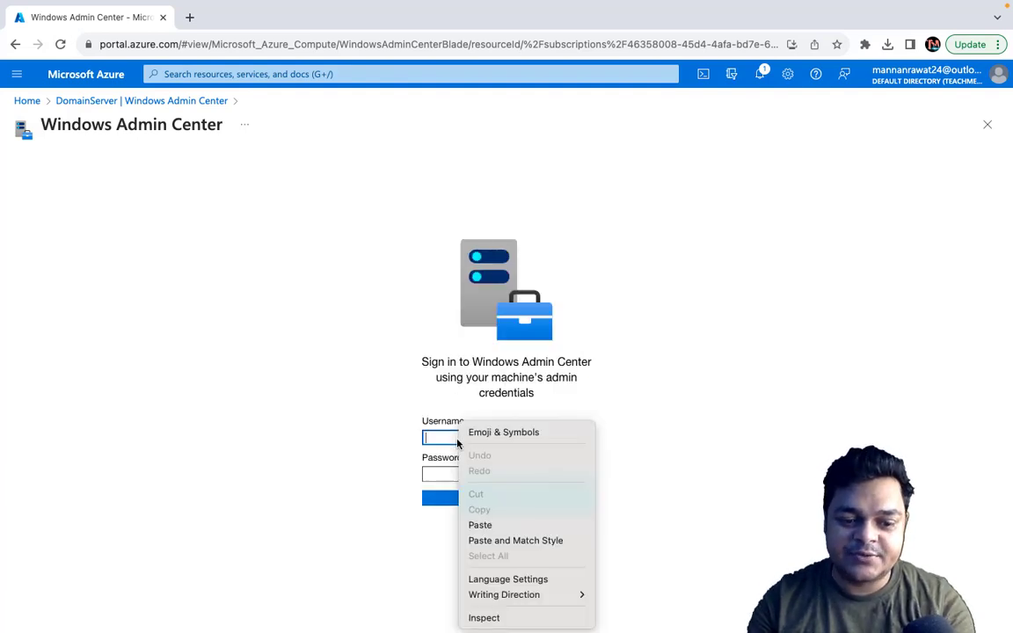
pyautogui.press('w')
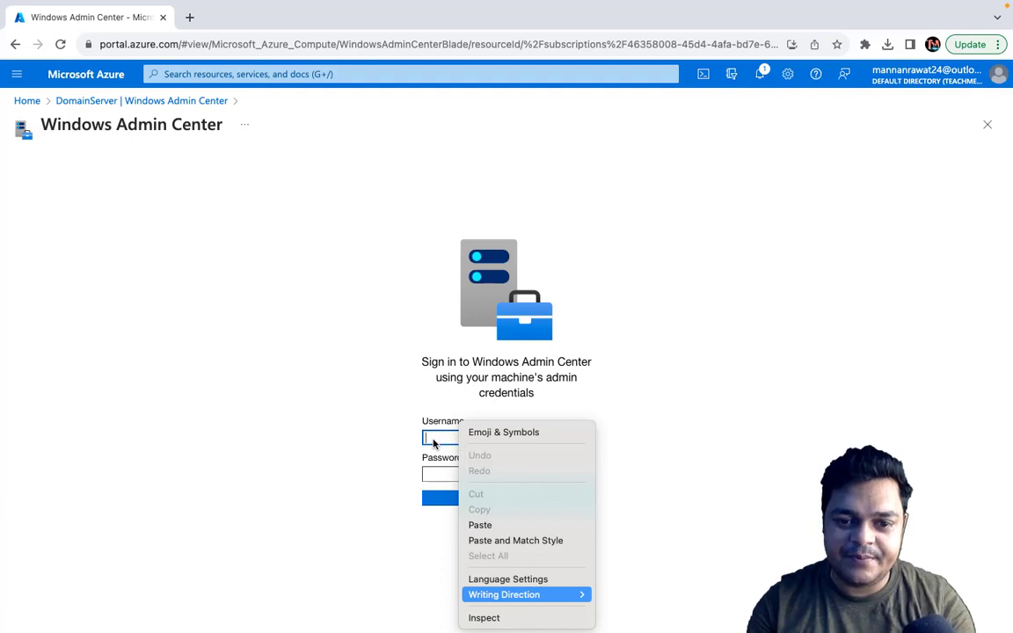
pyautogui.press('Escape')
pyautogui.write('e')
pyautogui.press('BackSpace')
pyautogui.write('w')
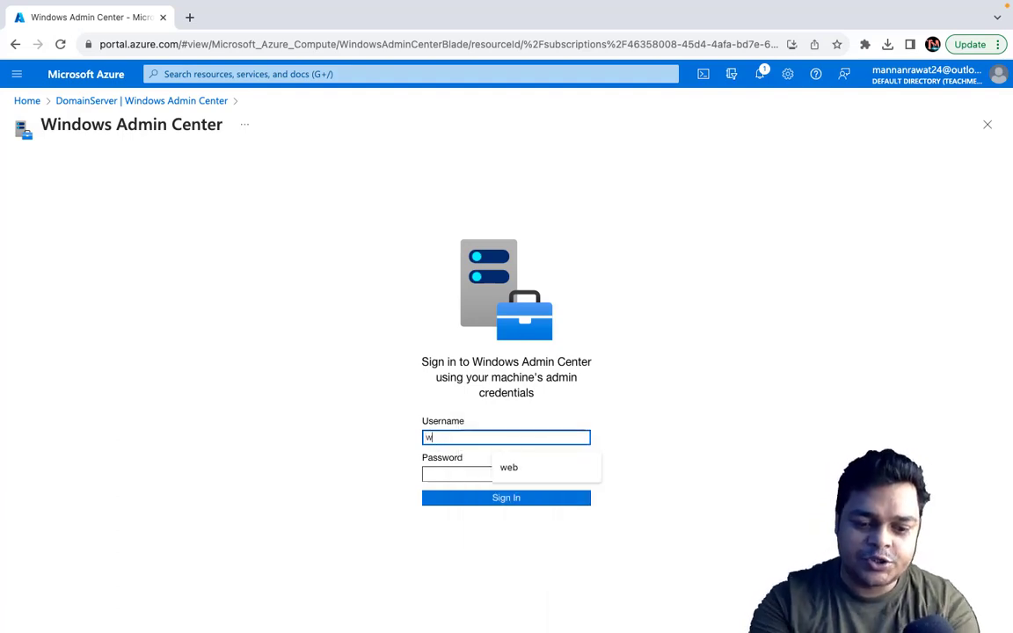
pyautogui.write('eb')
pyautogui.press('Tab')
pyautogui.write('••')
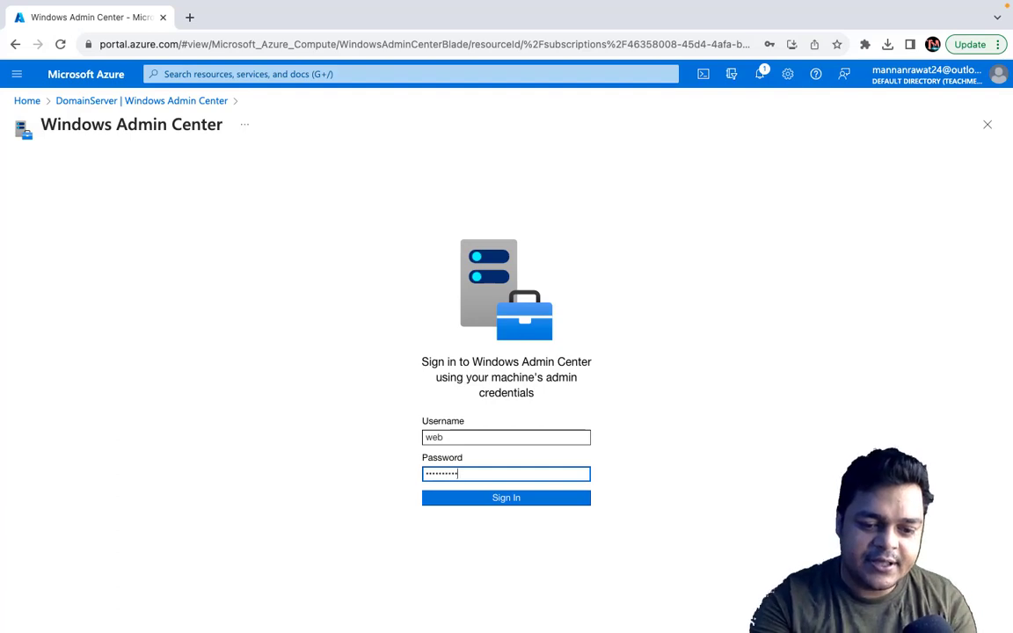
pyautogui.press('Return')
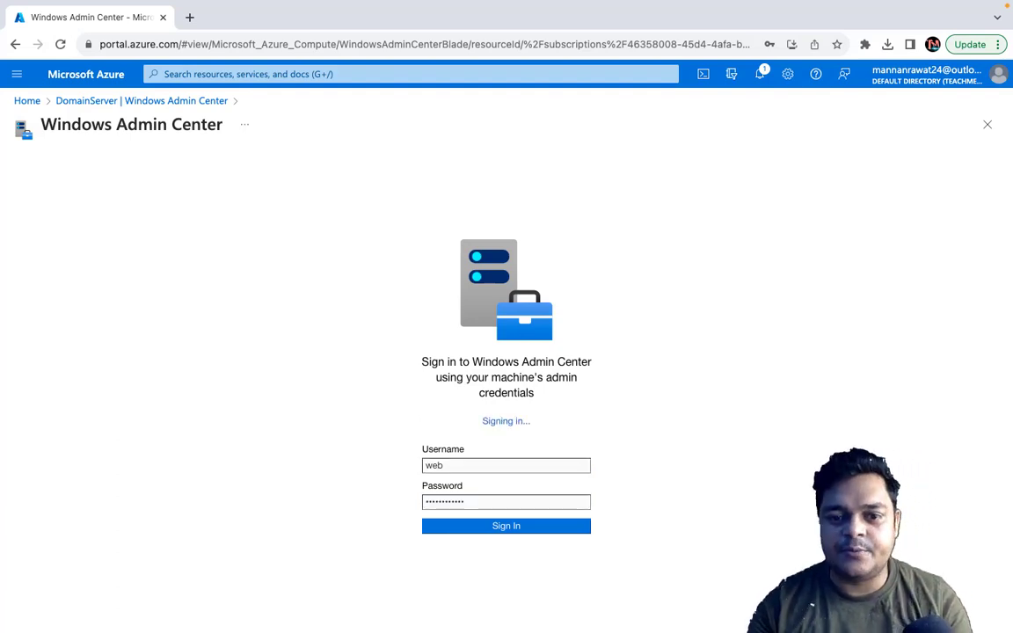
pyautogui.click(759, 364)
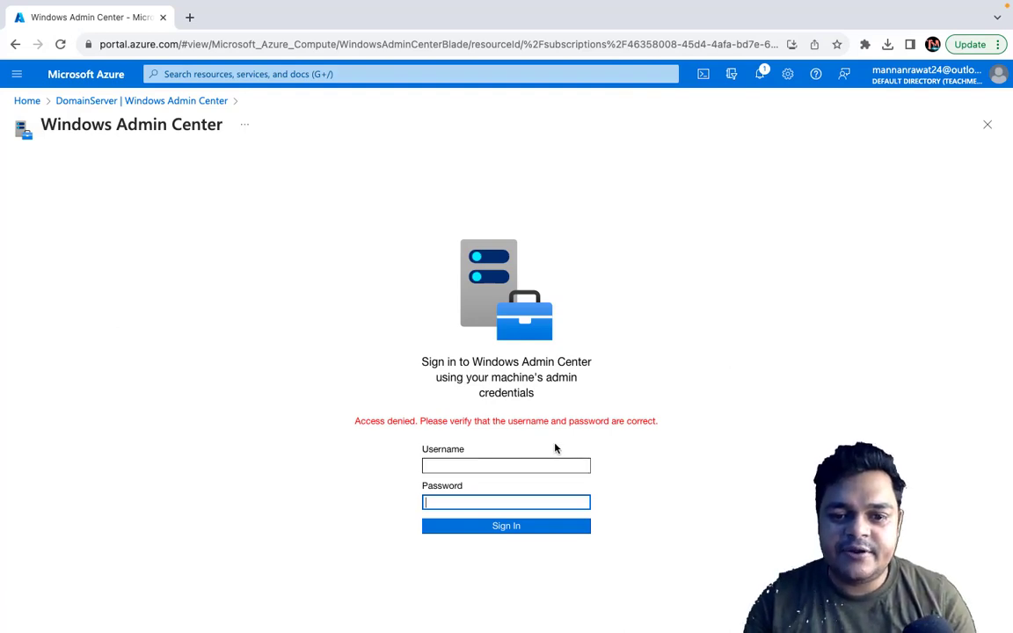
# Step: Re-enter the username web and the admin password, and sign in to Windows Admin Center again
pyautogui.click(448, 468)
pyautogui.write('web')
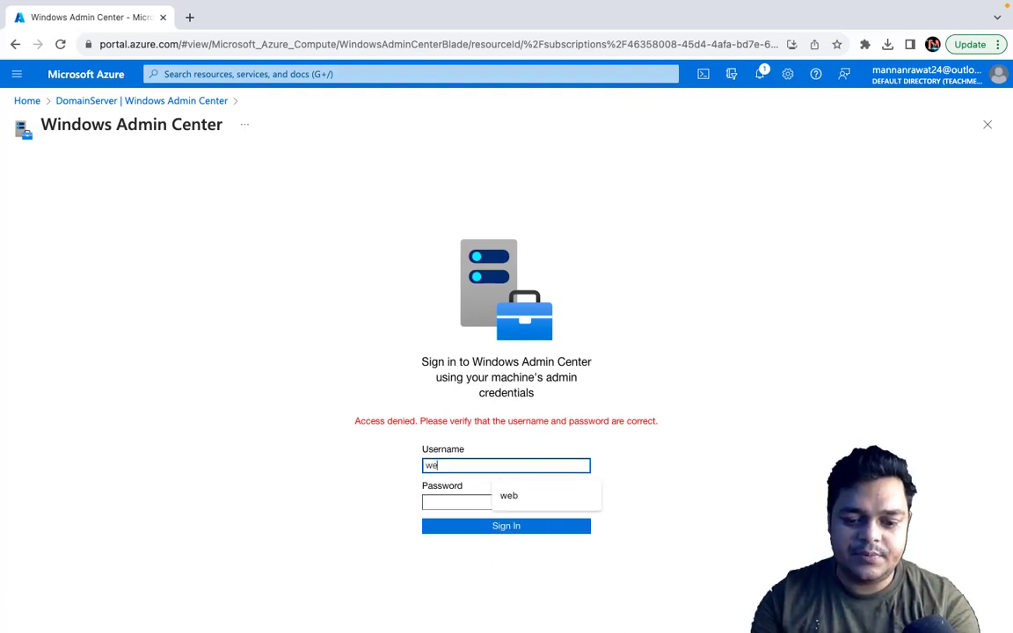
pyautogui.press('Tab')
pyautogui.write('*')
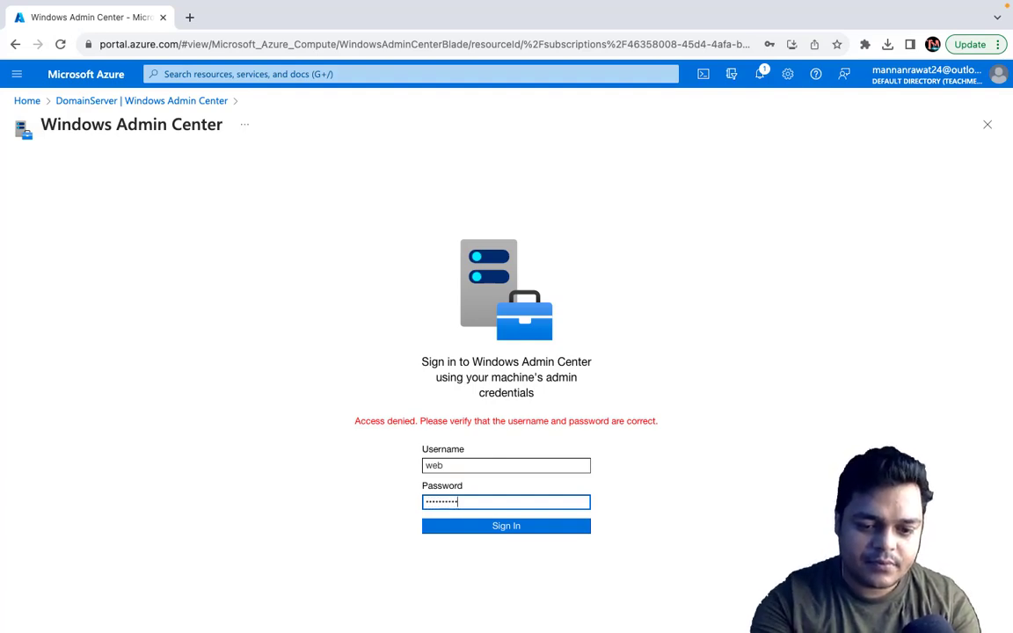
pyautogui.click(516, 527)
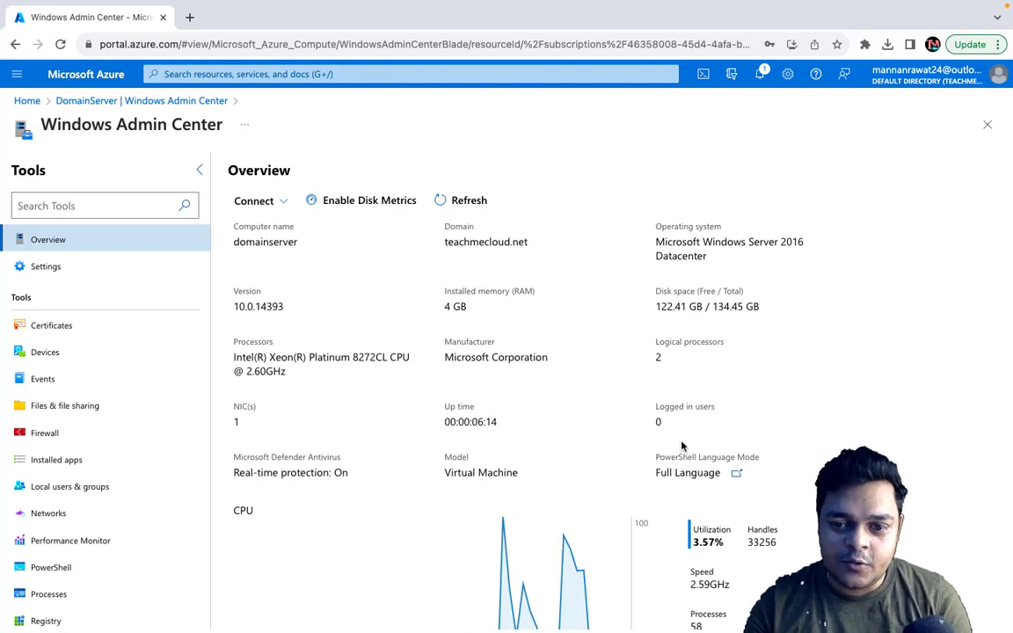
# Step: Review DomainServer's overview details and its CPU, memory and Ethernet usage charts in Windows Admin Center
pyautogui.scroll(-3, 683, 436)
pyautogui.scroll(-1, 683, 447)
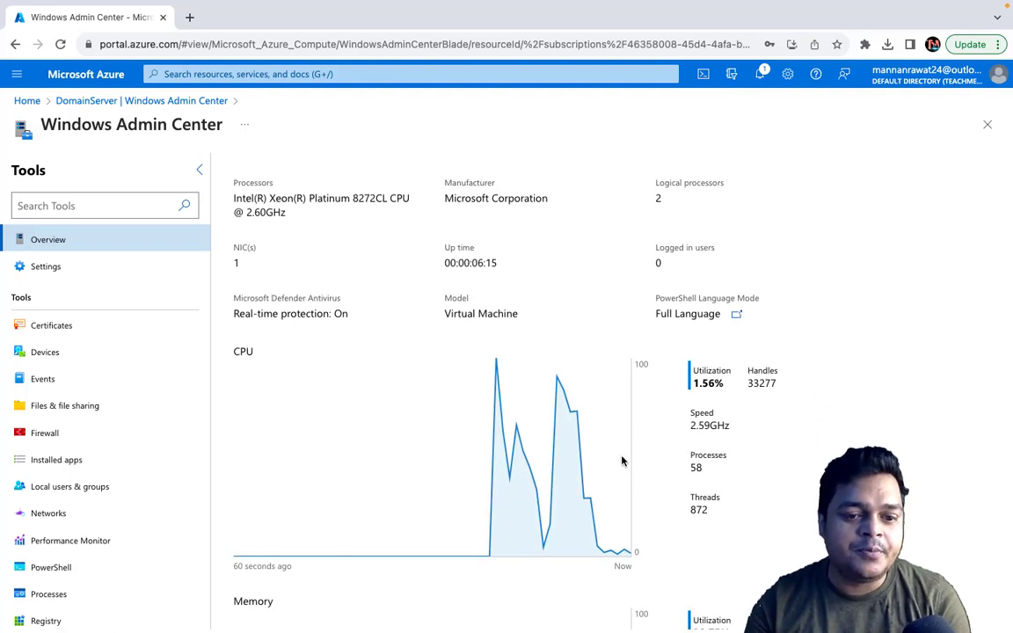
pyautogui.scroll(-6, 622, 459)
pyautogui.scroll(-3, 624, 449)
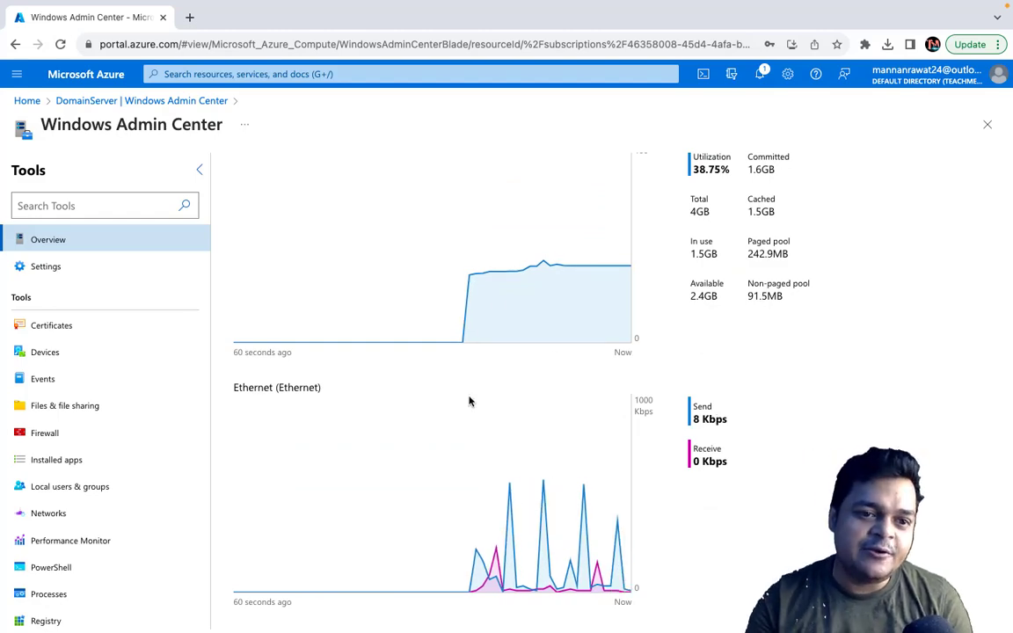
pyautogui.scroll(10, 469, 401)
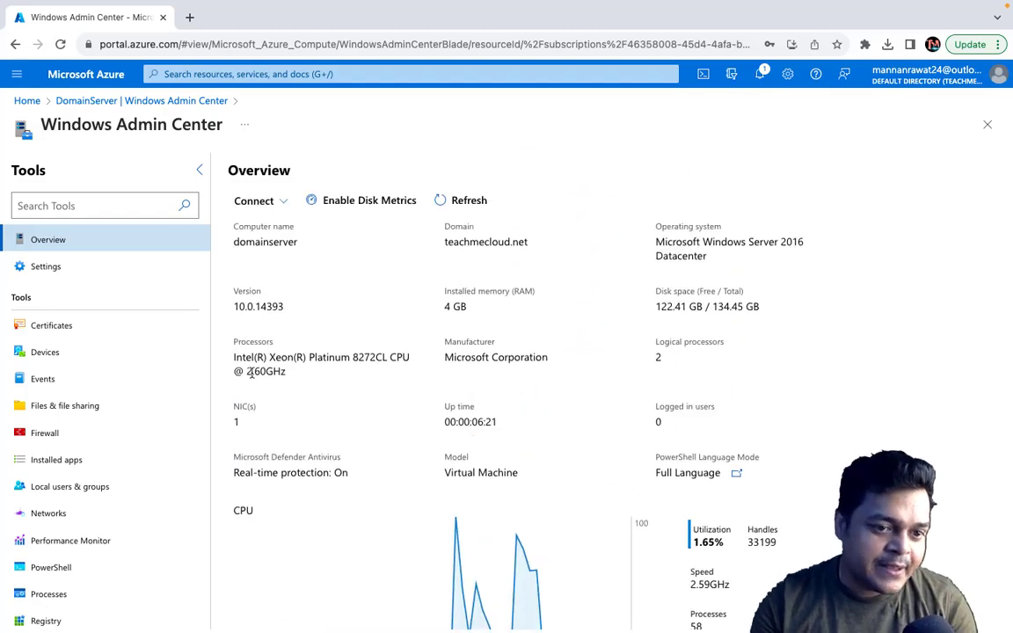
# Step: Open the server's roles and features and select the Active Directory Domain Services and DHCP Server roles
pyautogui.scroll(-3, 59, 511)
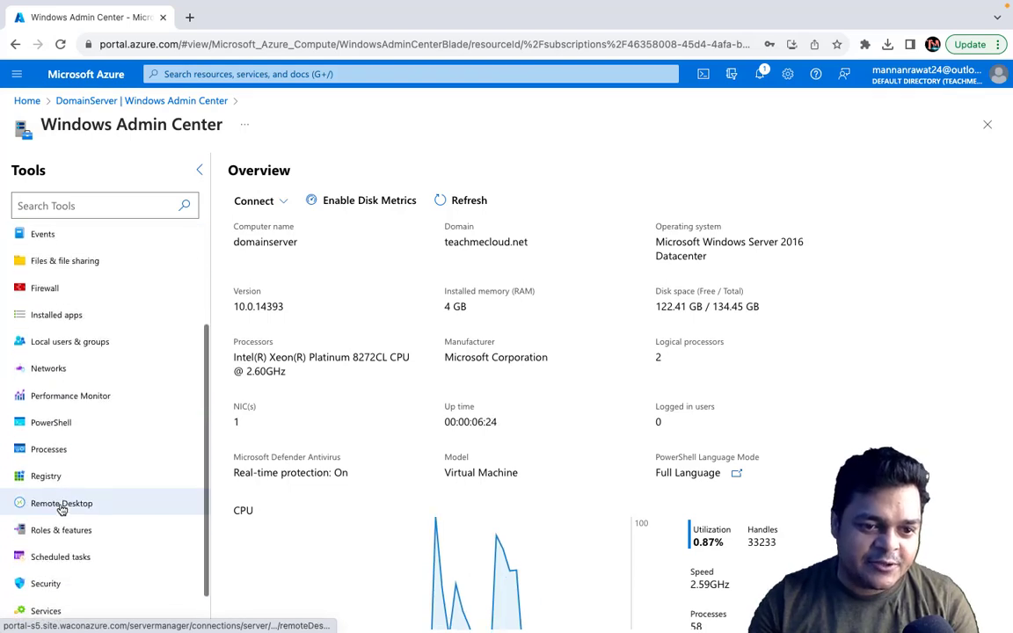
pyautogui.scroll(-1, 61, 510)
pyautogui.click(61, 484)
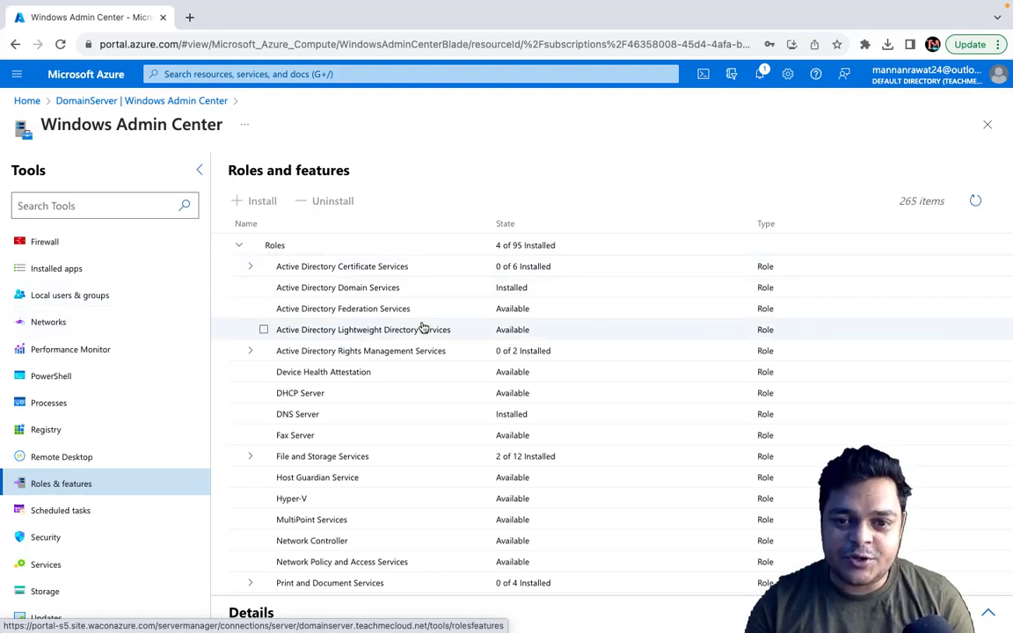
pyautogui.click(363, 294)
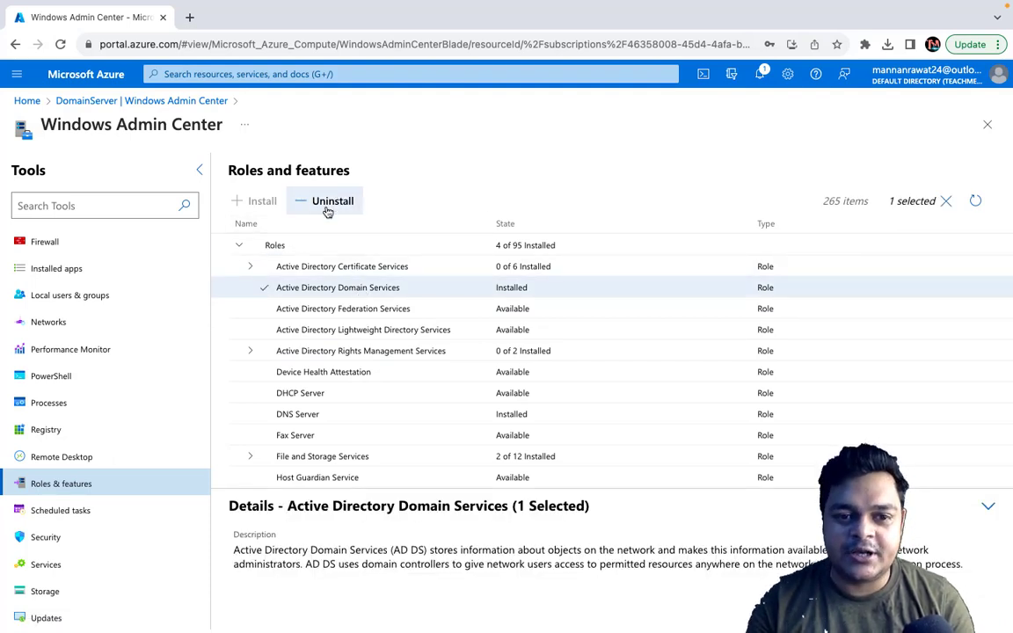
pyautogui.click(265, 393)
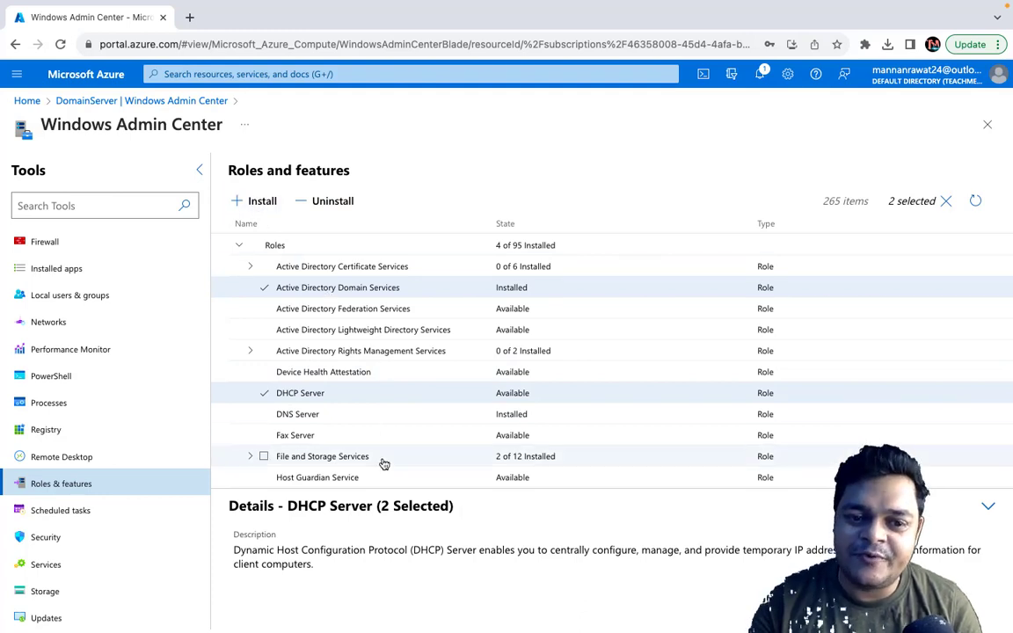
# Step: Add the Web Server (IIS) role with all its role services to the selection and deselect DHCP Server
pyautogui.scroll(-3, 384, 463)
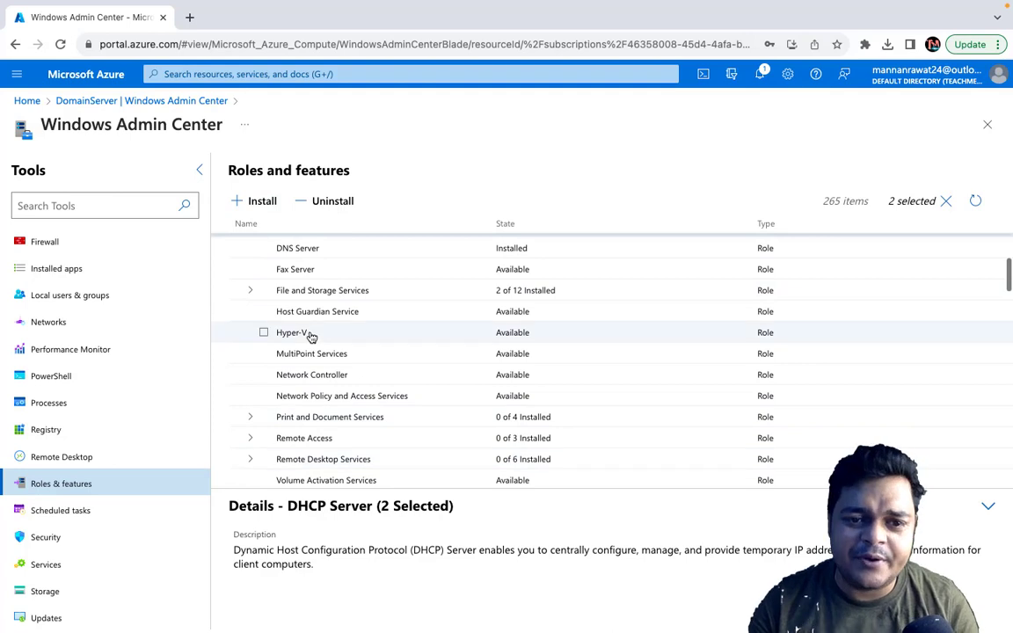
pyautogui.scroll(-1, 310, 334)
pyautogui.scroll(-2, 311, 337)
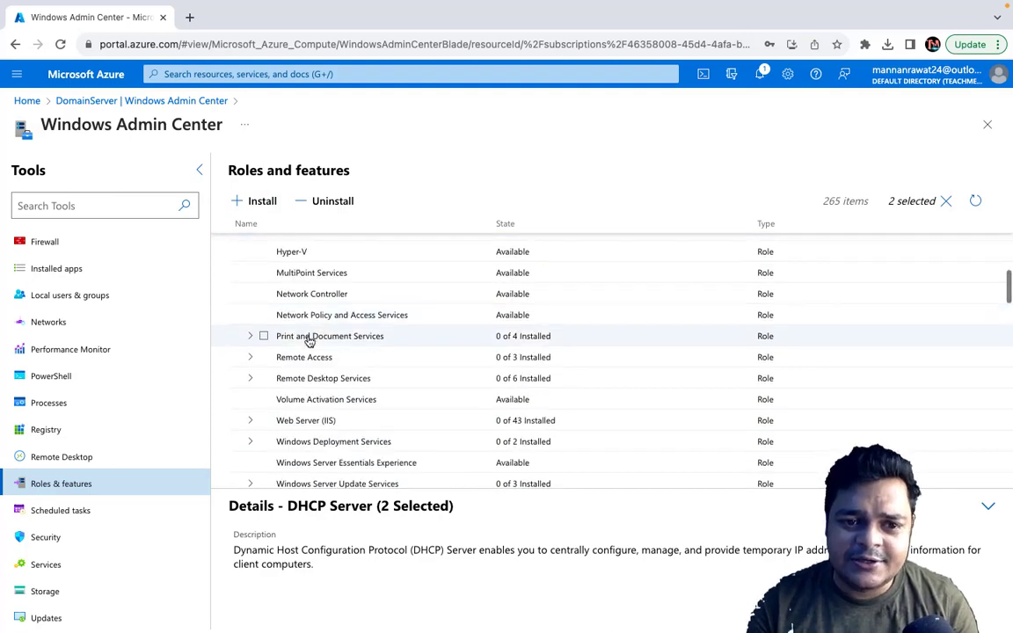
pyautogui.click(262, 420)
pyautogui.scroll(6, 267, 357)
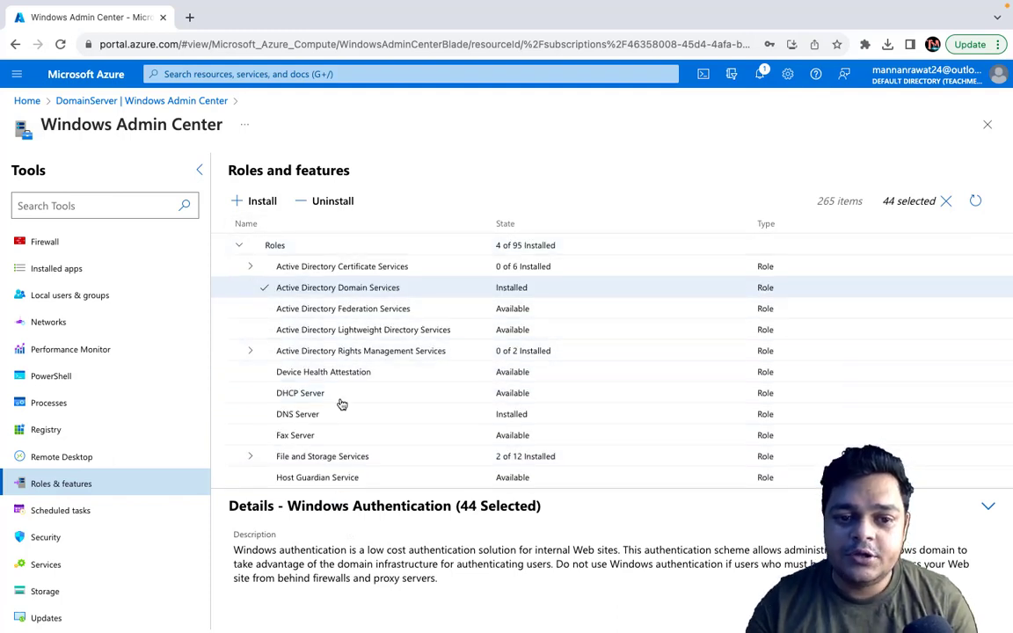
pyautogui.scroll(-5, 342, 403)
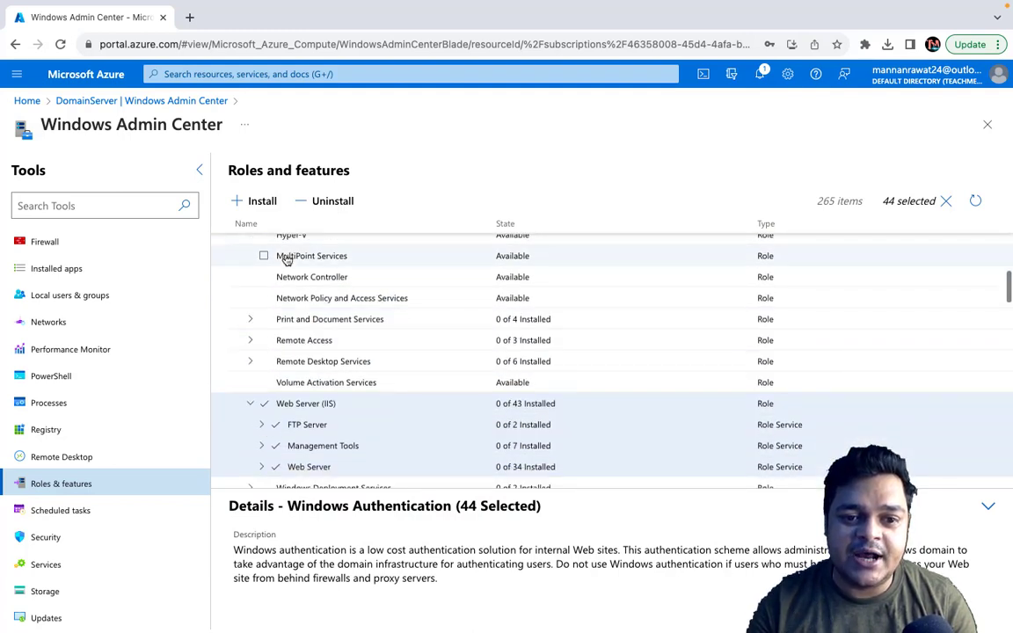
# Step: Install the selected roles and features, review the list of components and confirm the installation
pyautogui.click(260, 204)
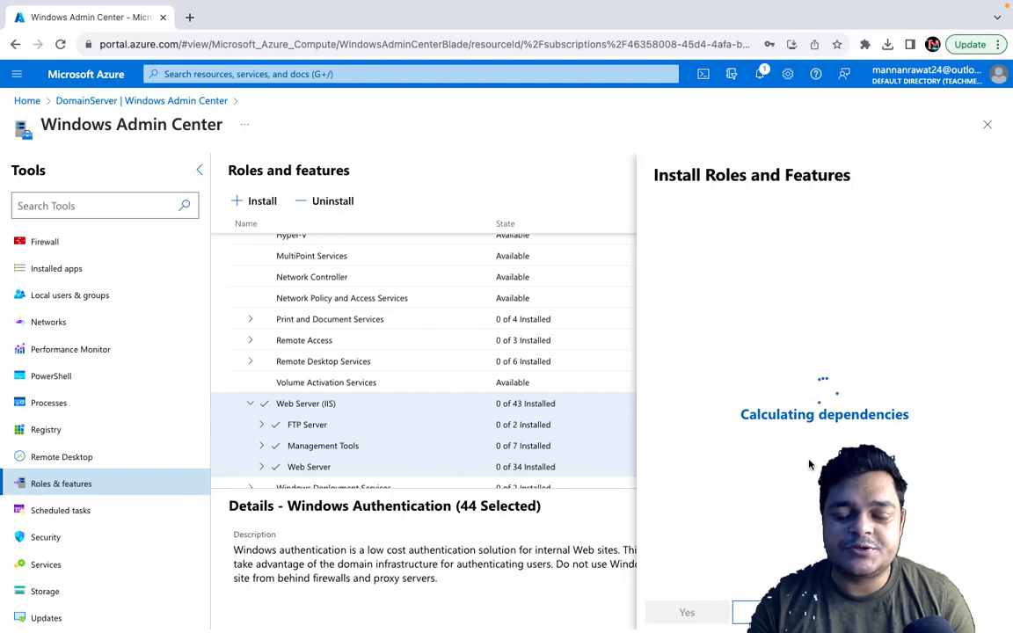
pyautogui.scroll(-8, 743, 379)
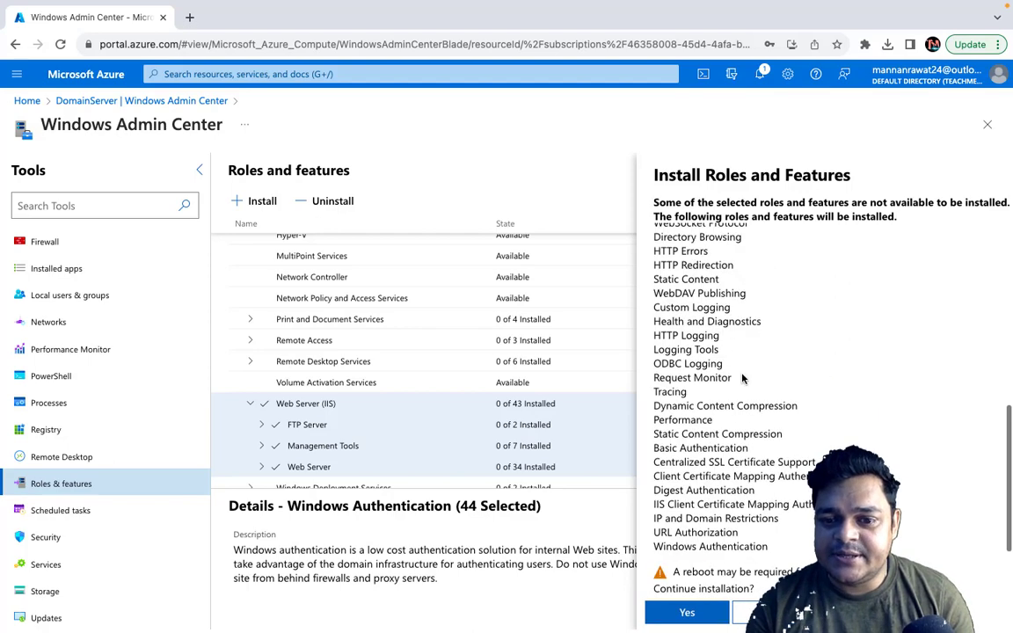
pyautogui.click(687, 613)
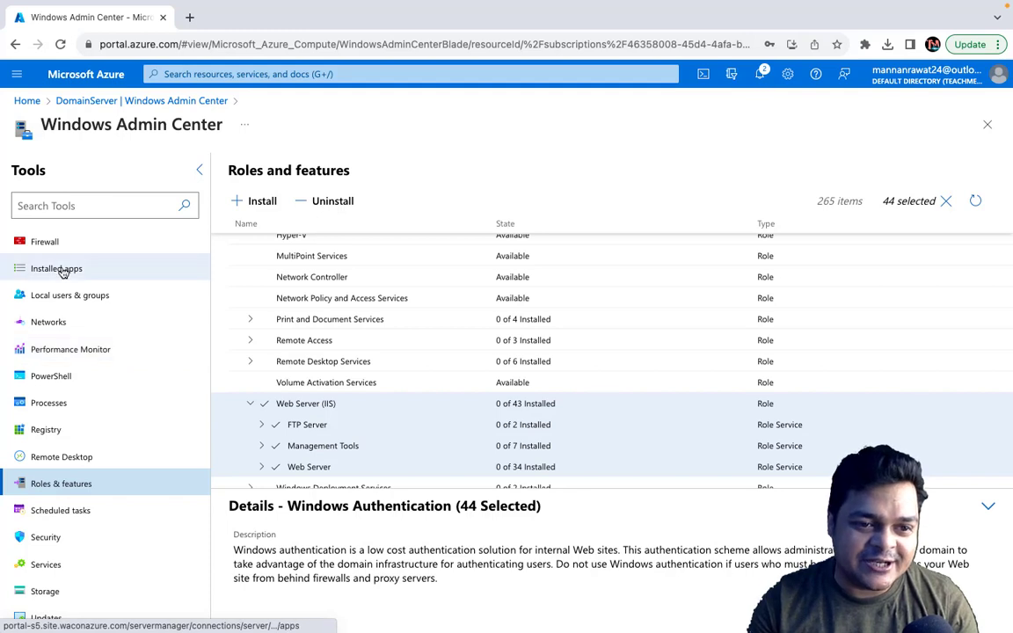
# Step: Check the local users and groups tool, return to the server overview and switch to the desktop
pyautogui.click(68, 300)
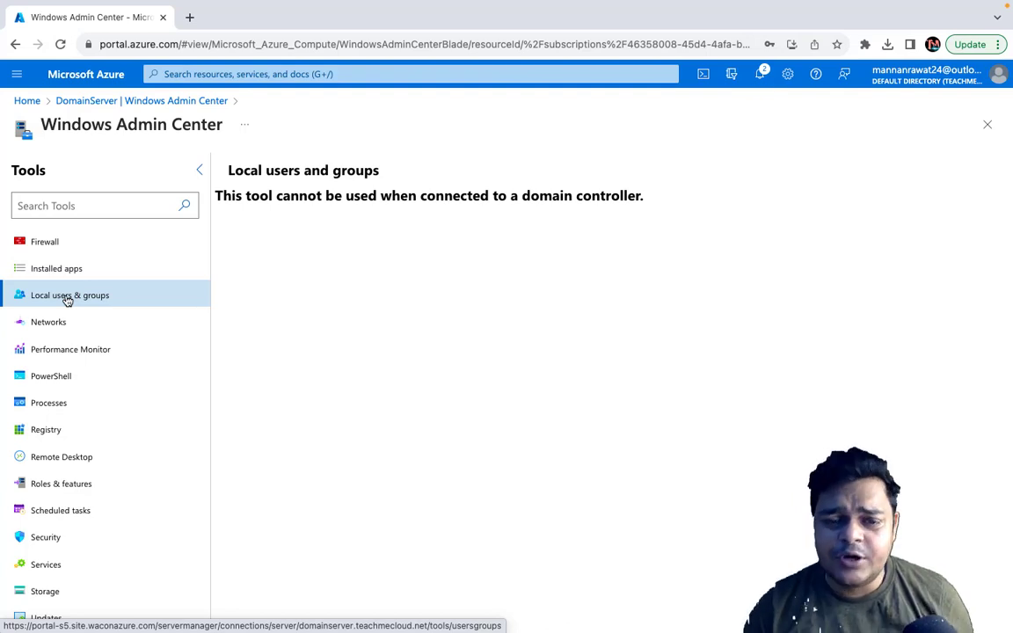
pyautogui.scroll(3, 51, 264)
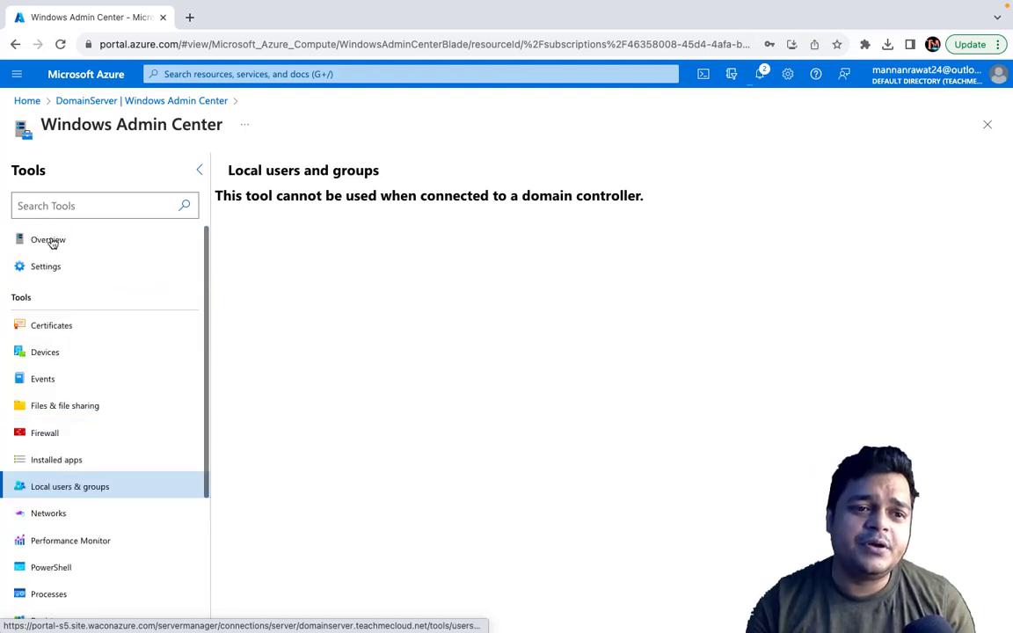
pyautogui.click(52, 243)
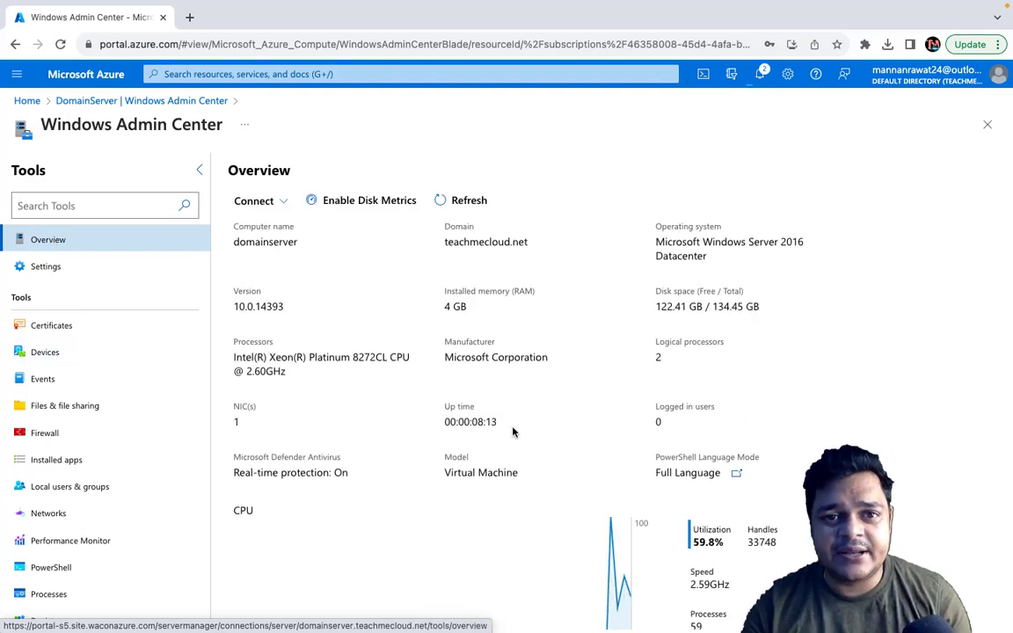
pyautogui.hotkey('ctrl', 'Left')
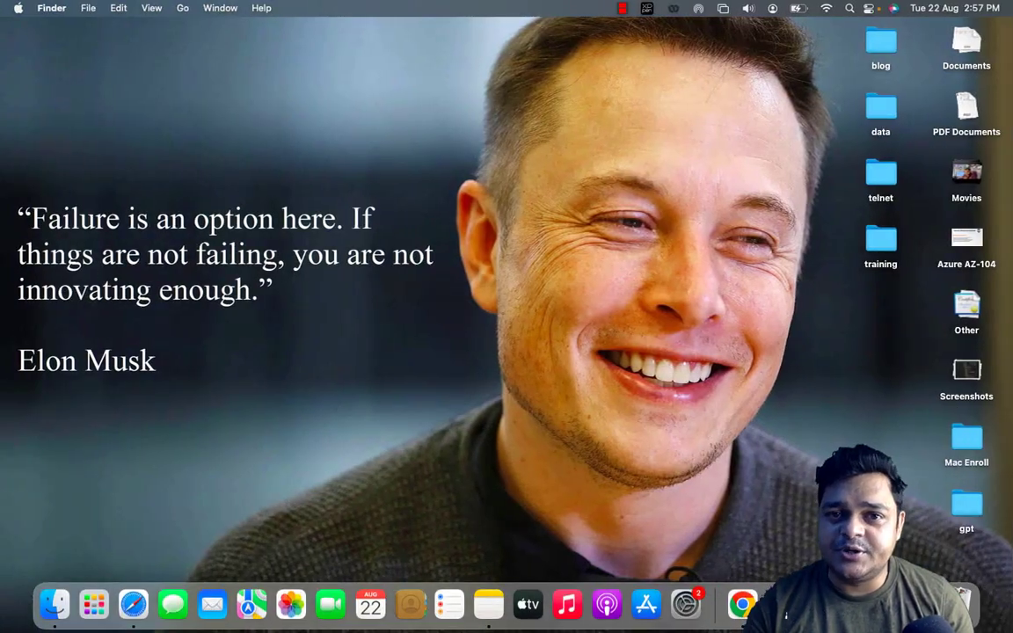